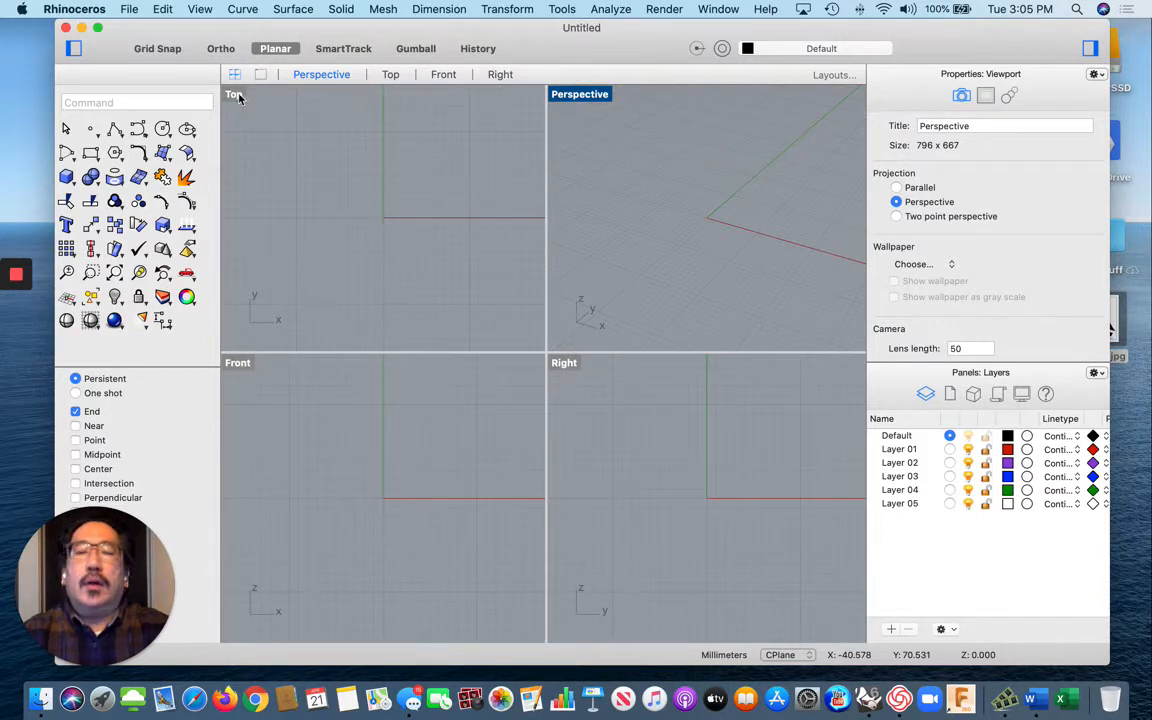
In the Top view with Grid Snap enabled, draw a circle of about 6 mm radius centred on the Y axis at Y 30
click(556, 58)
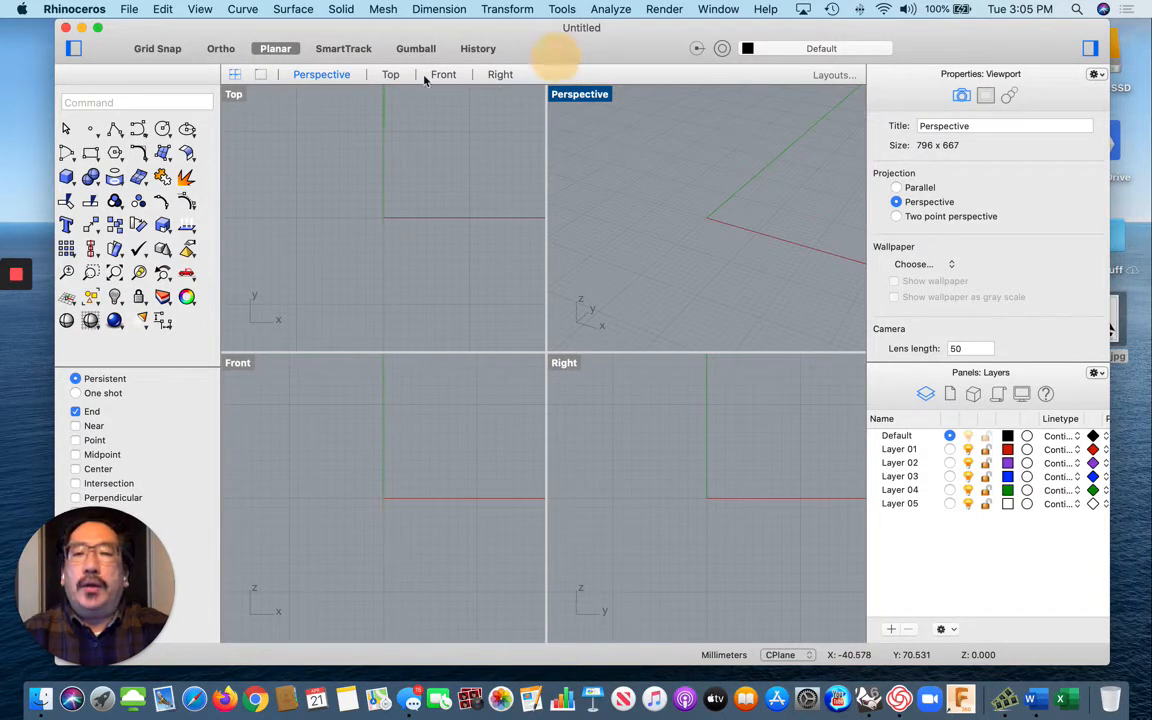
click(236, 98)
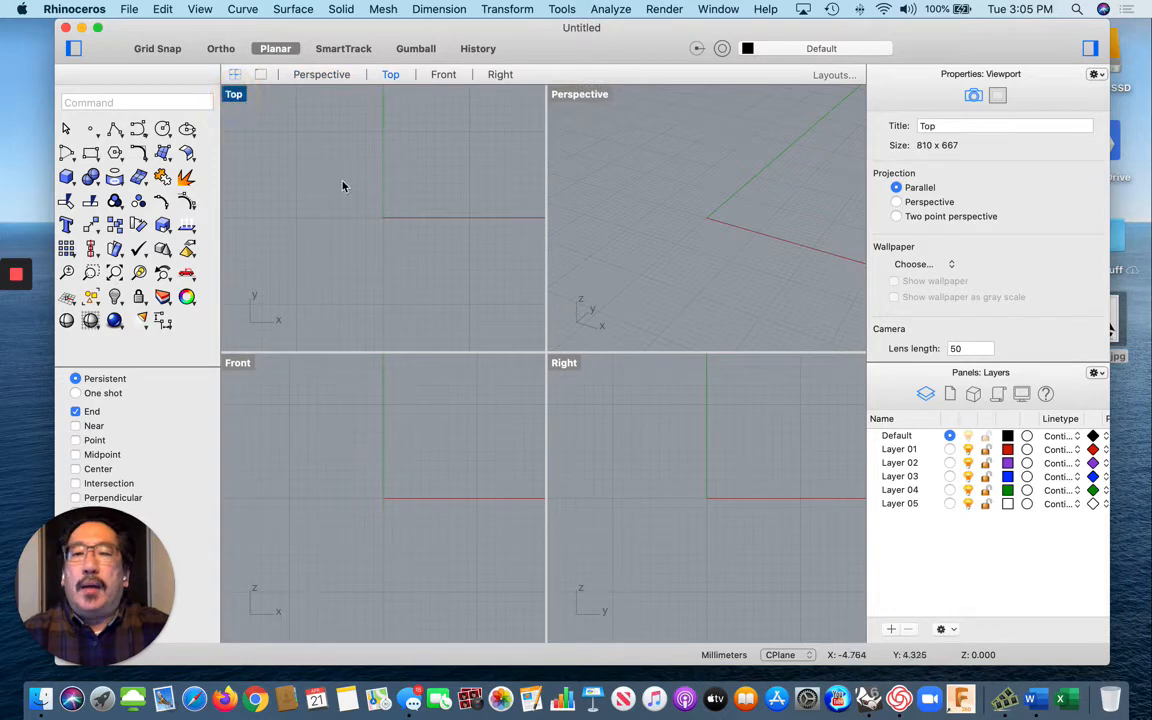
scroll(320, 180, down, 2)
scroll(334, 193, up, 3)
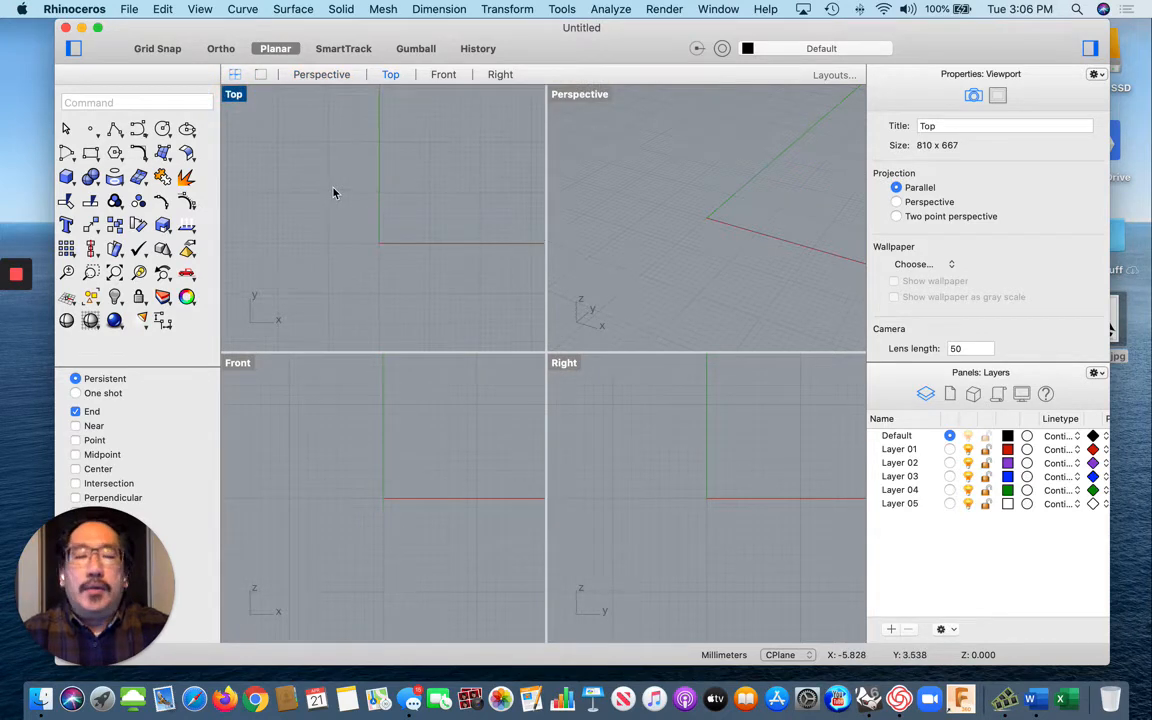
click(243, 9)
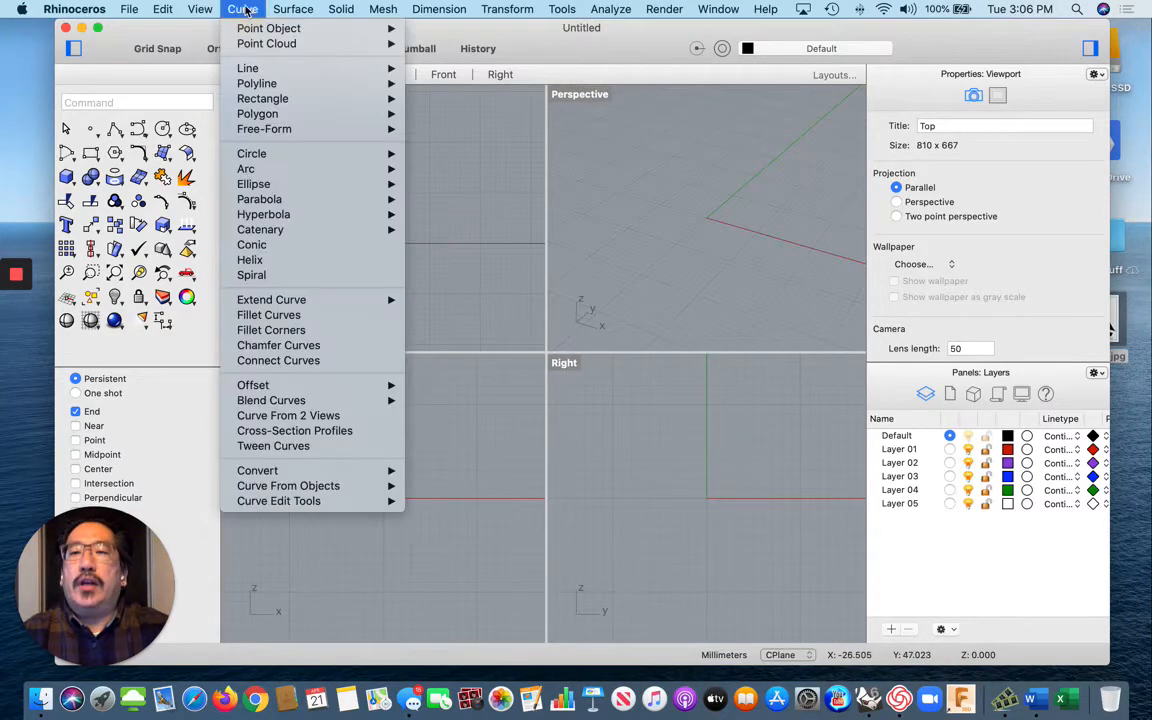
mouse_move(298, 154)
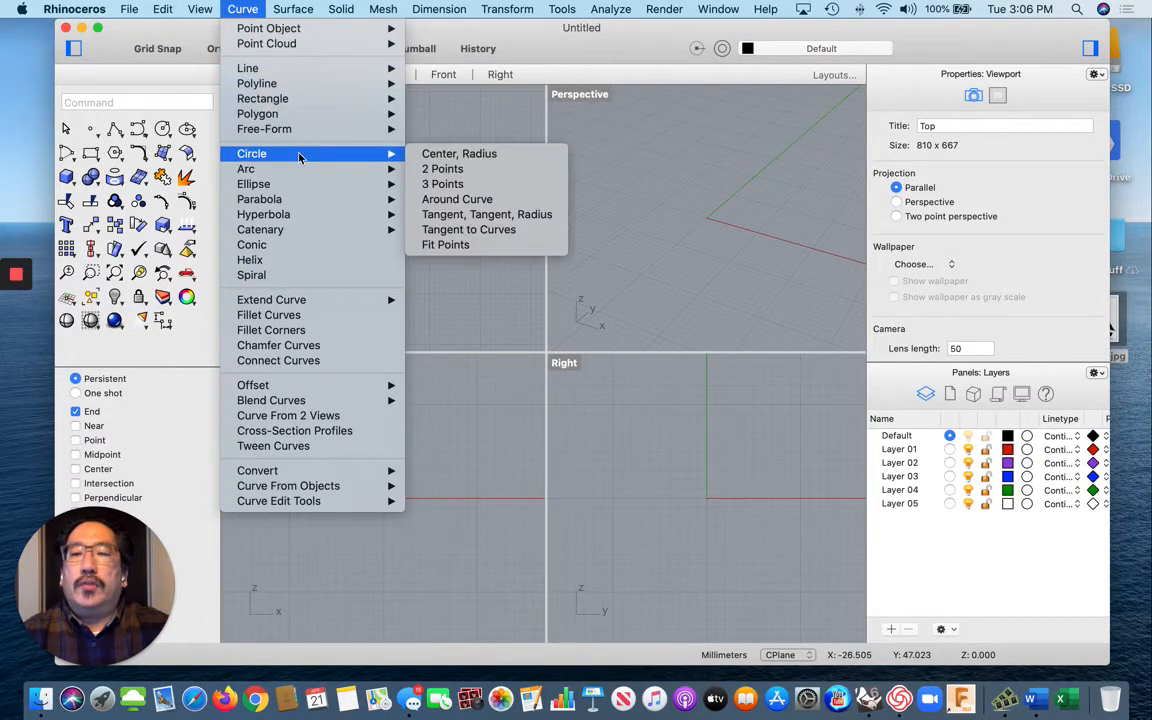
click(434, 155)
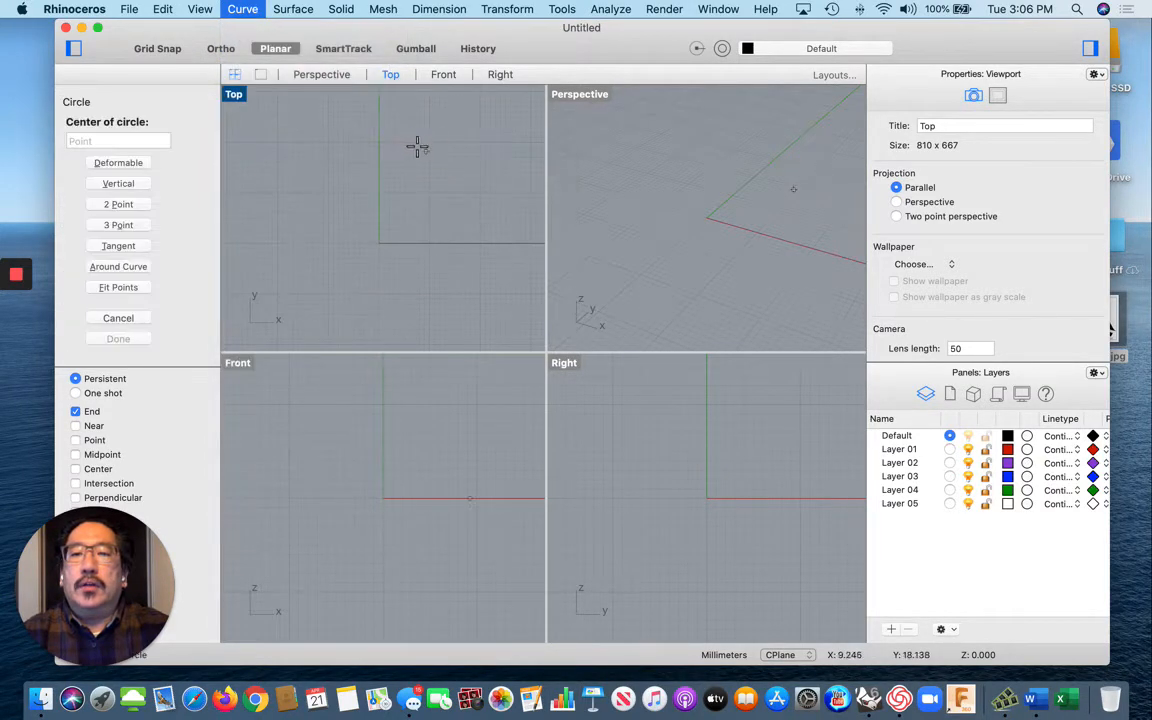
scroll(381, 108, up, 3)
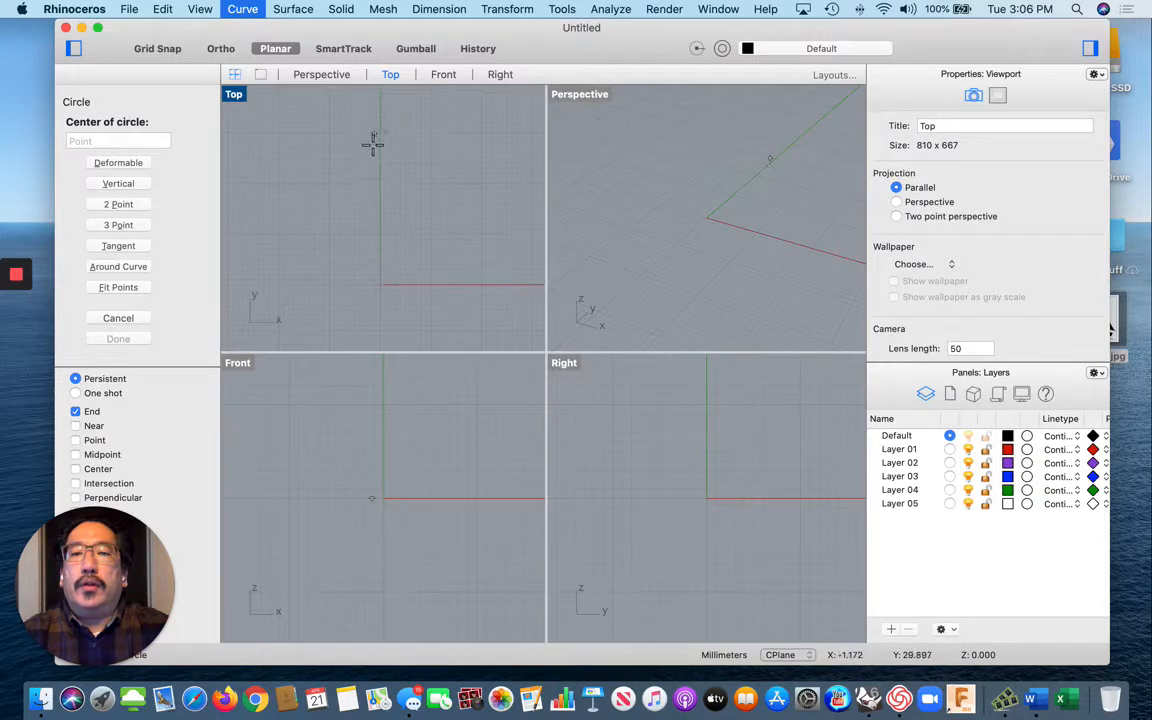
click(158, 48)
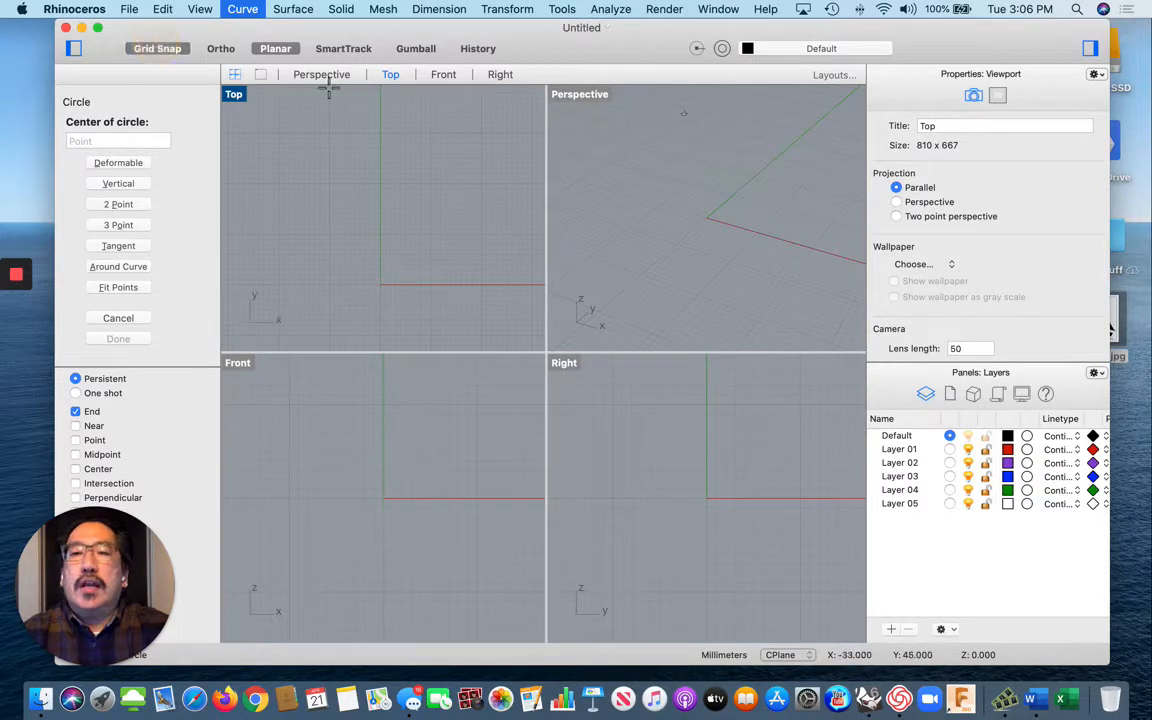
click(379, 131)
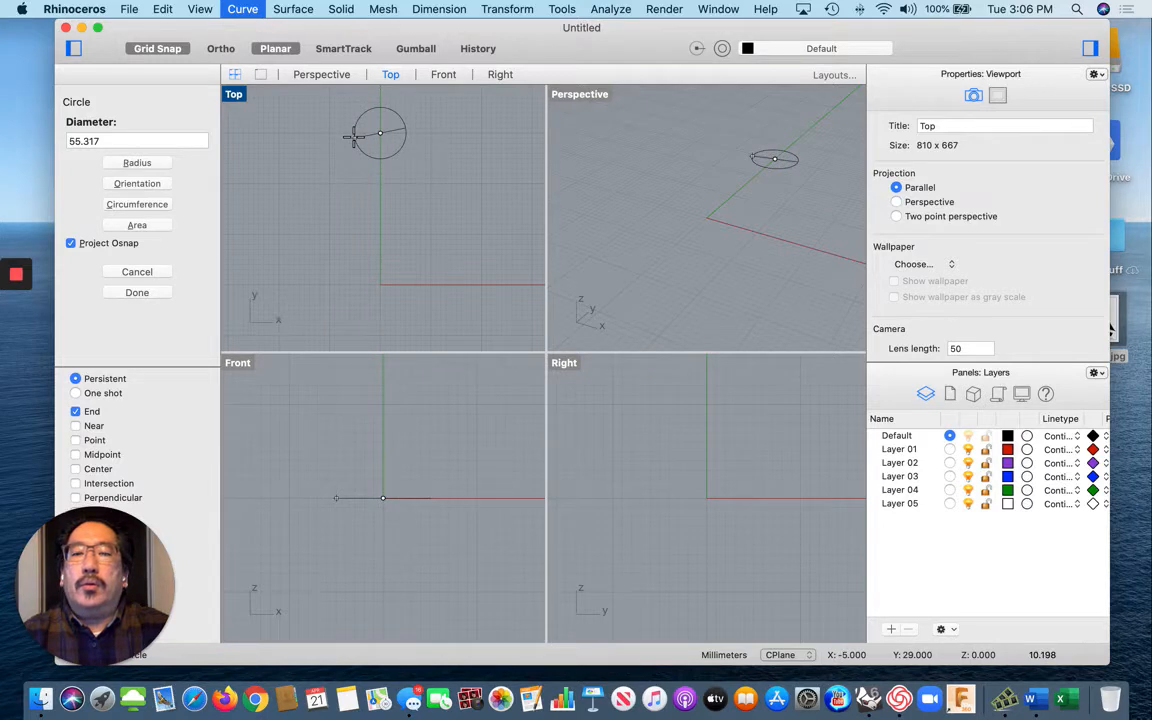
click(350, 133)
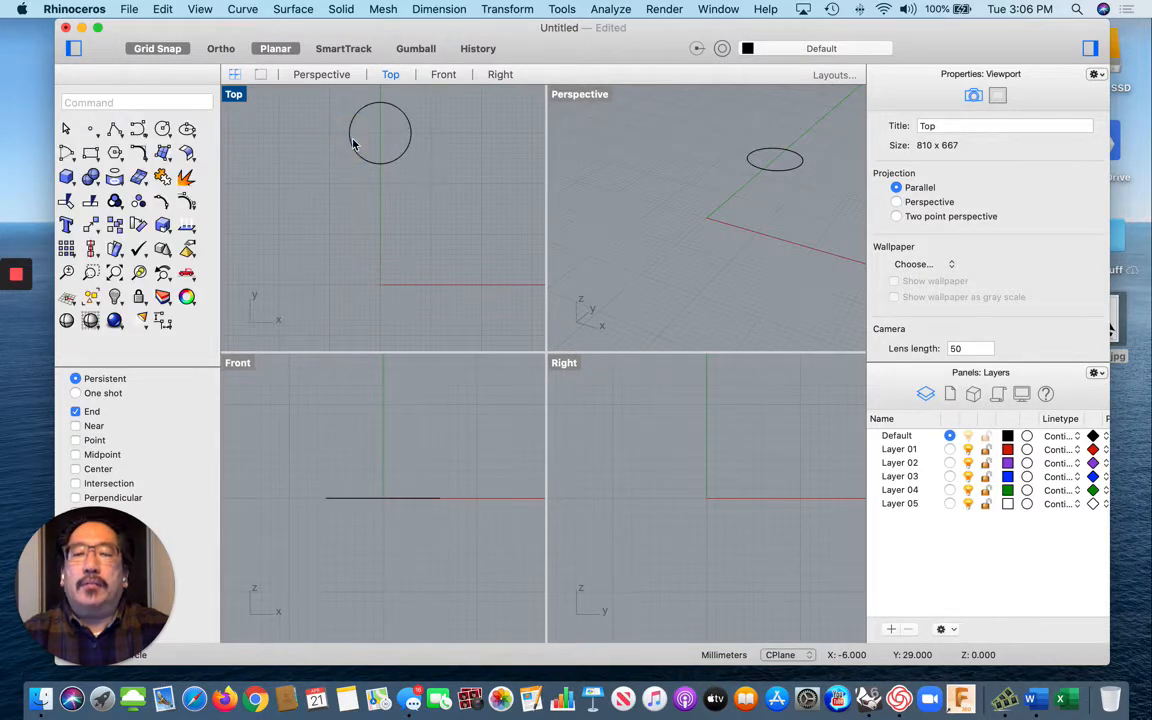
Enable the Quadrant object snap and draw a single line from the circle's left quadrant to a point on the Y axis below the circle
click(243, 9)
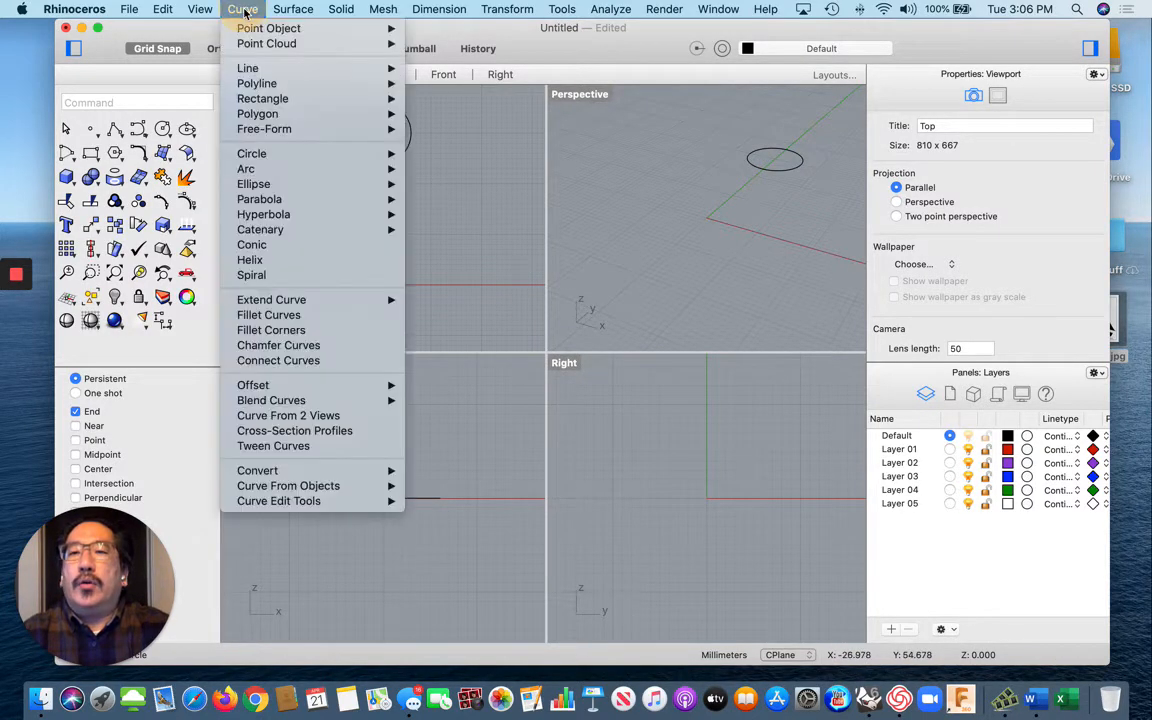
mouse_move(390, 68)
click(440, 69)
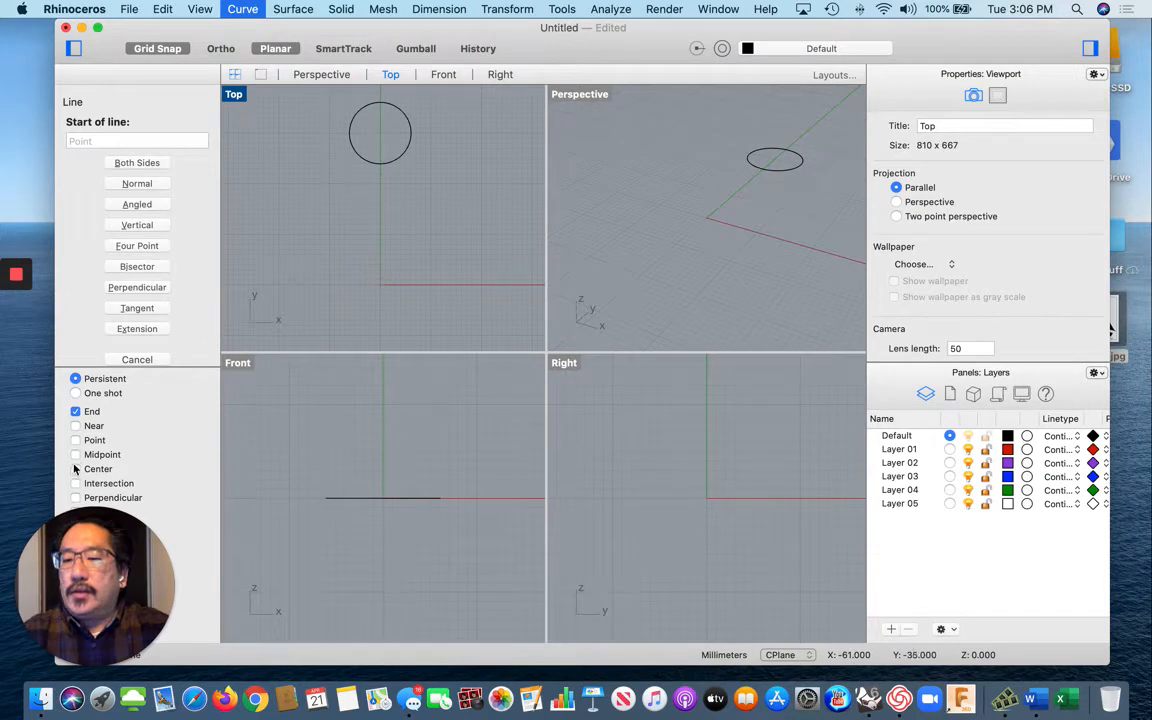
scroll(75, 470, down, 3)
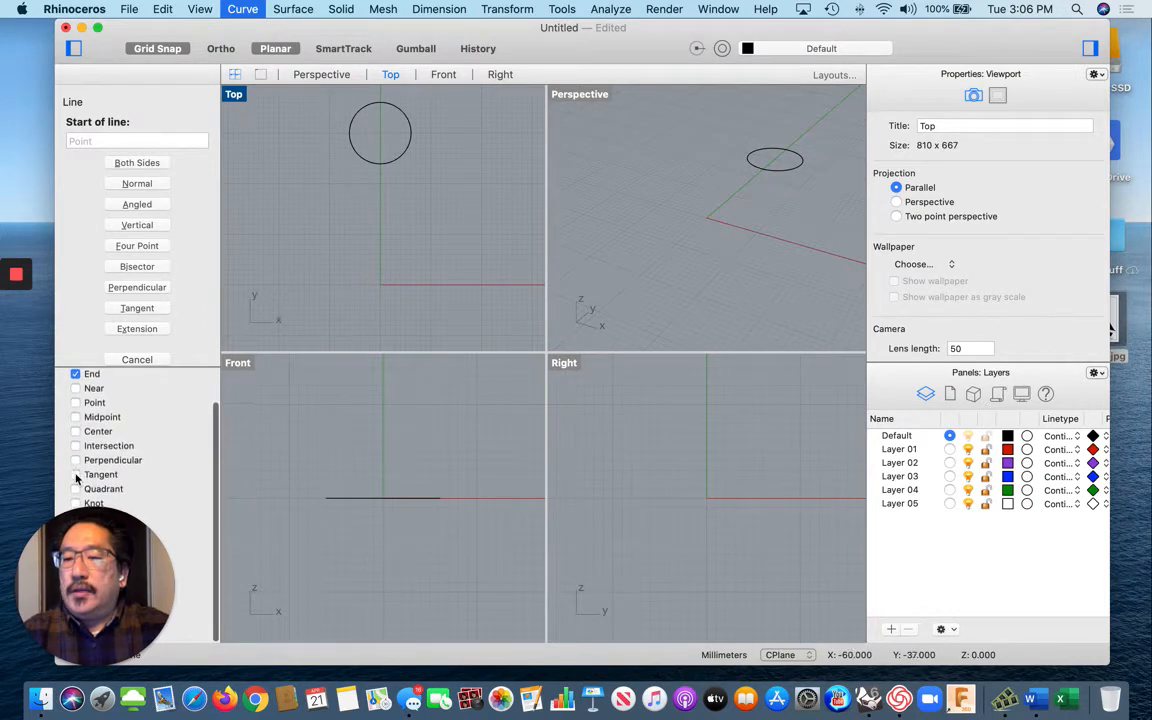
click(75, 489)
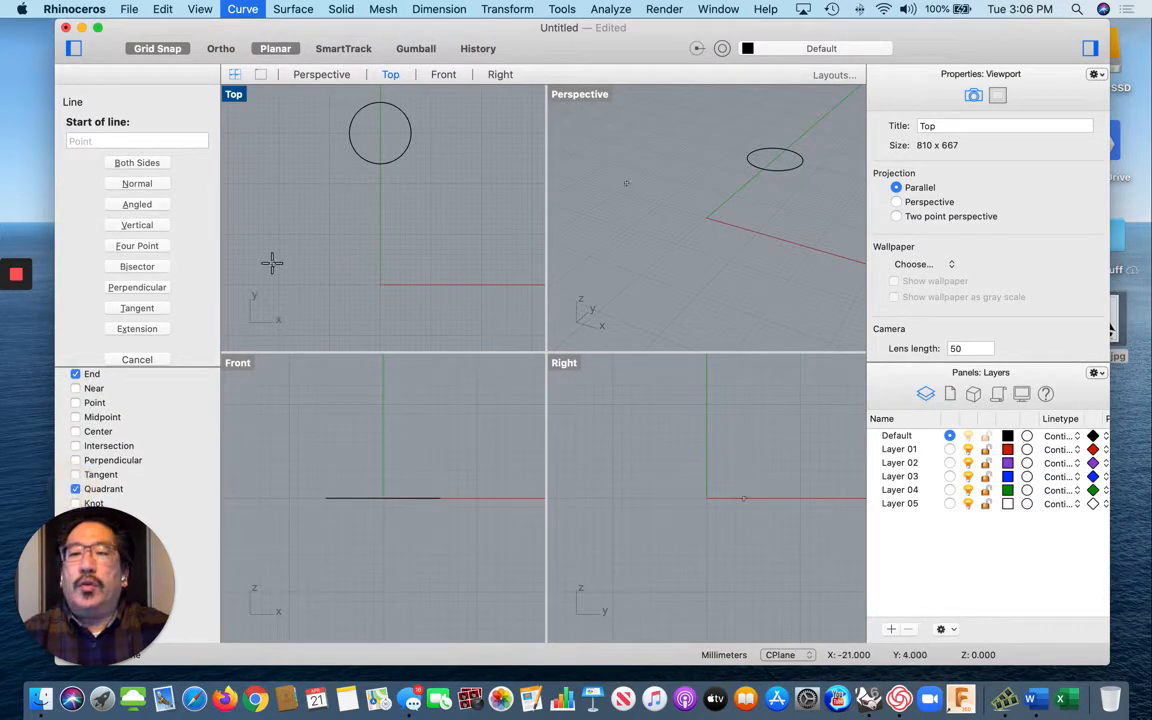
scroll(355, 199, down, 3)
scroll(355, 199, up, 5)
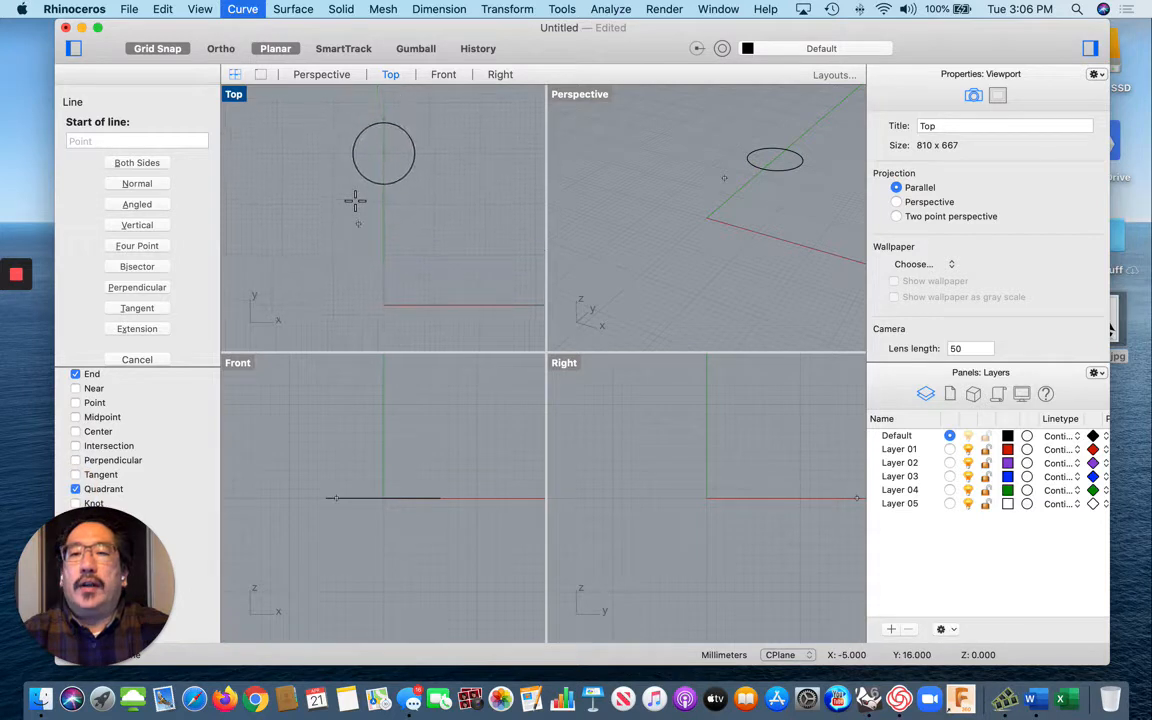
click(352, 152)
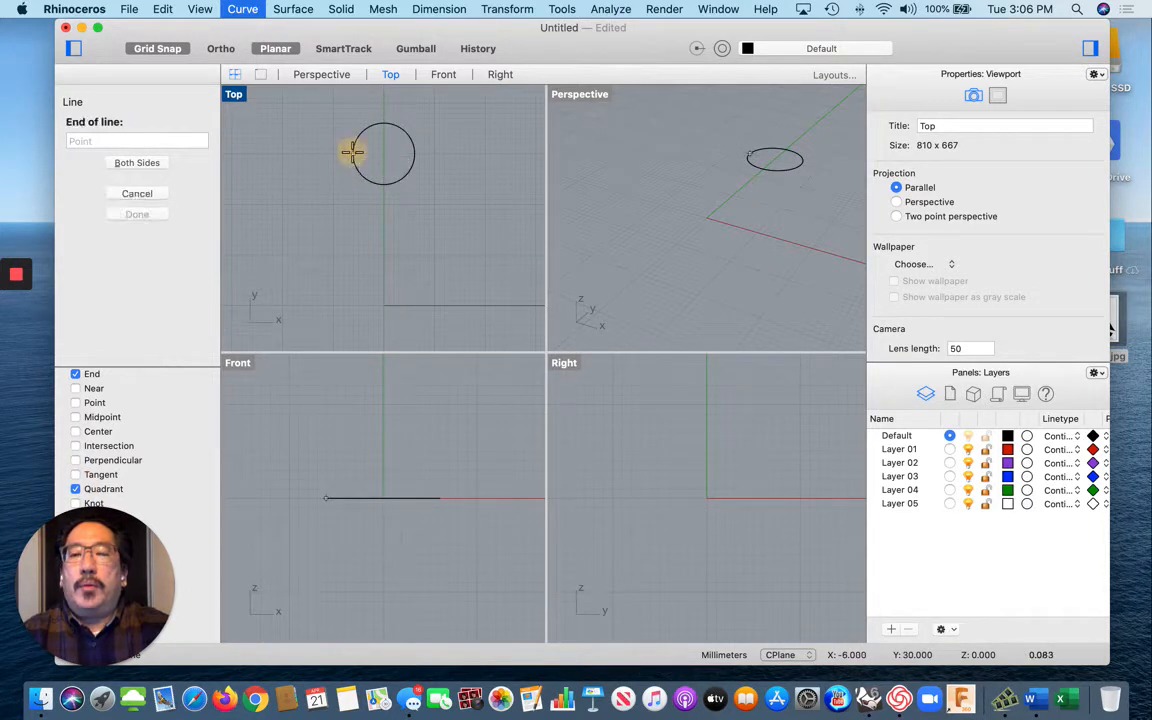
click(383, 253)
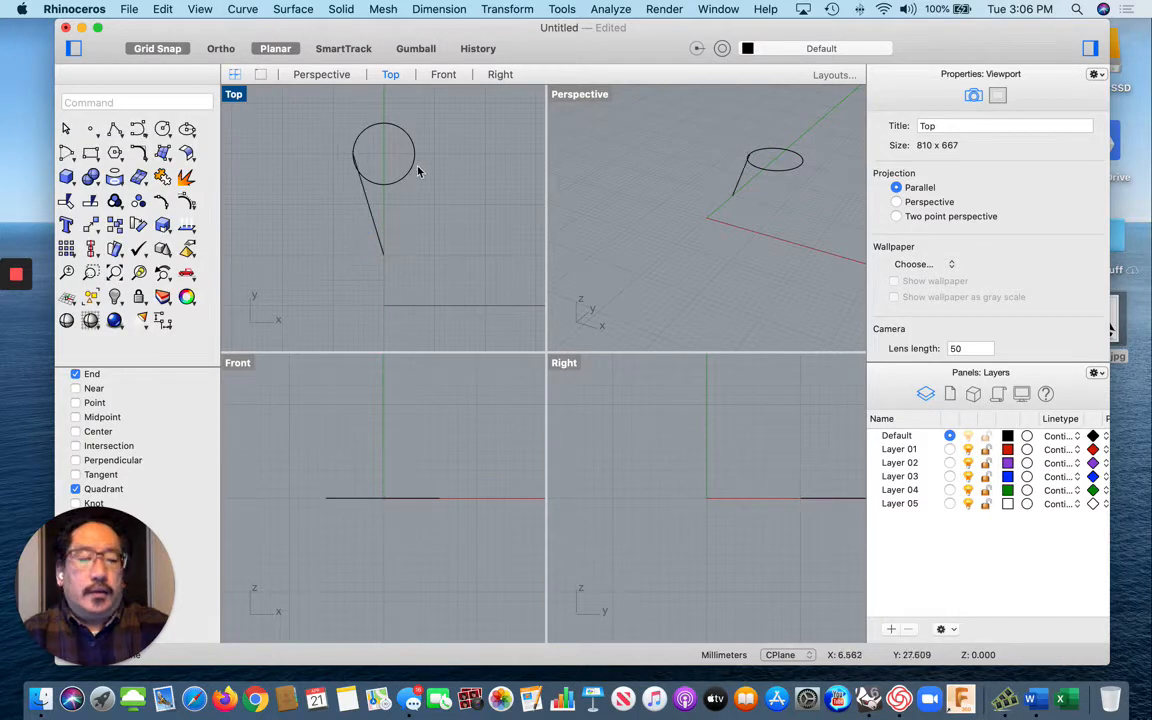
Draw a single line from the circle's right quadrant to the lower end of the first line
click(241, 9)
mouse_move(240, 66)
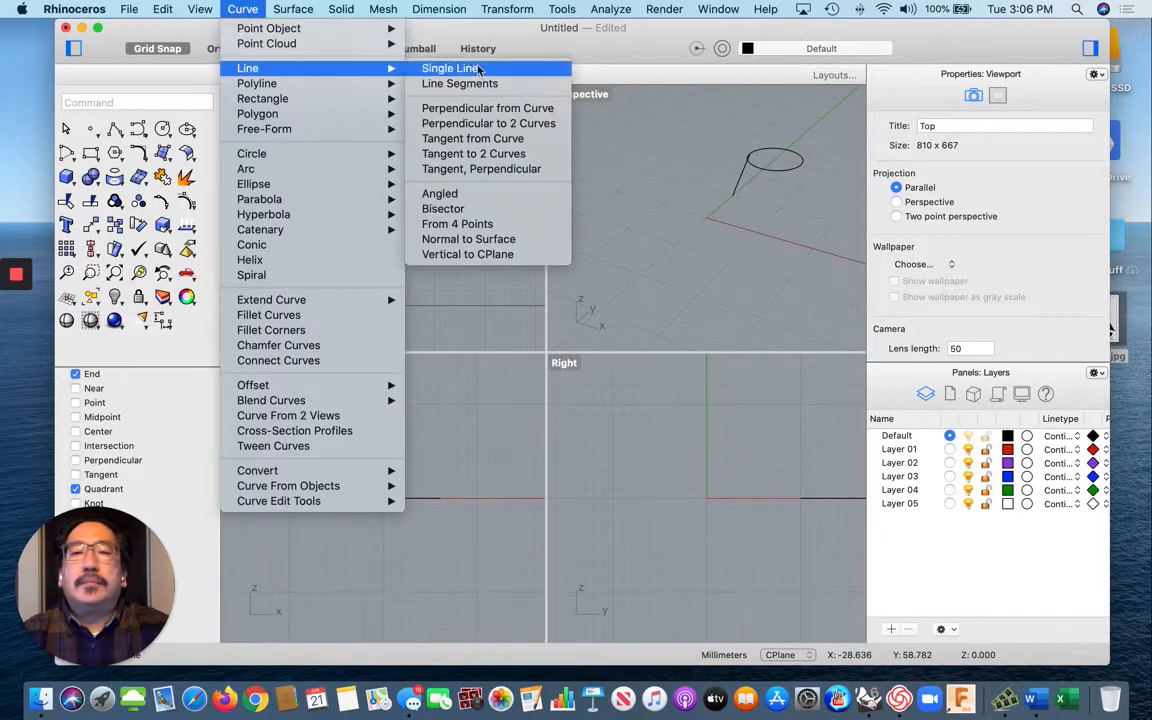
click(450, 68)
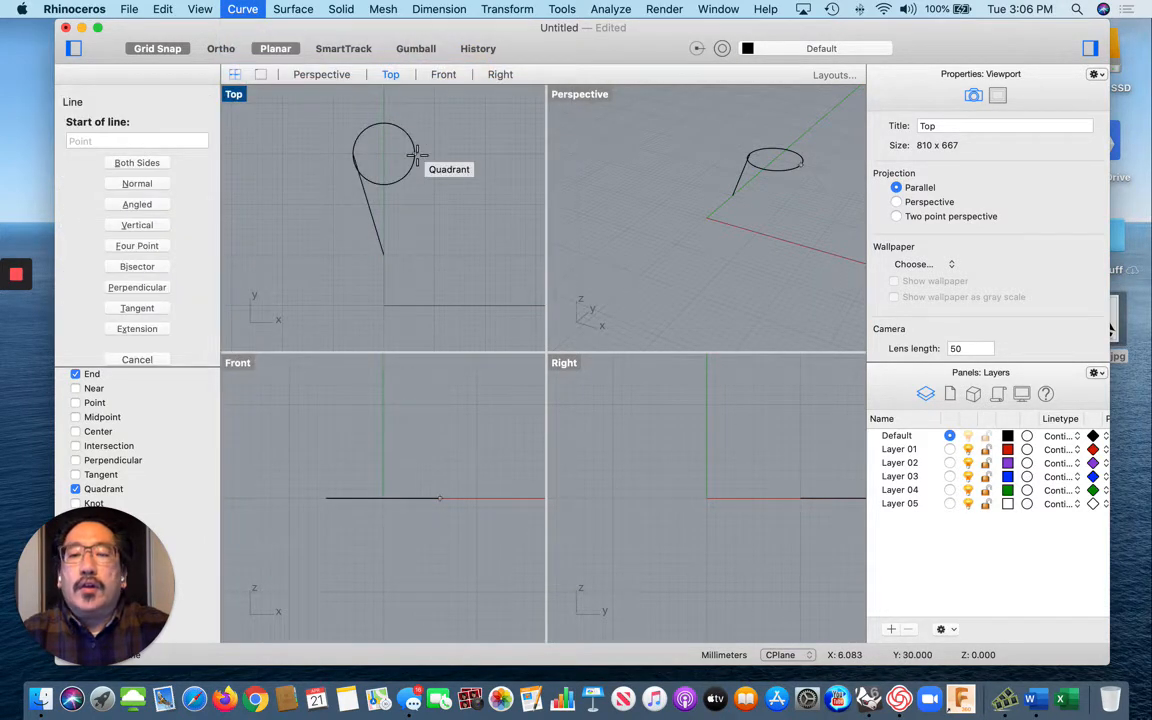
click(415, 154)
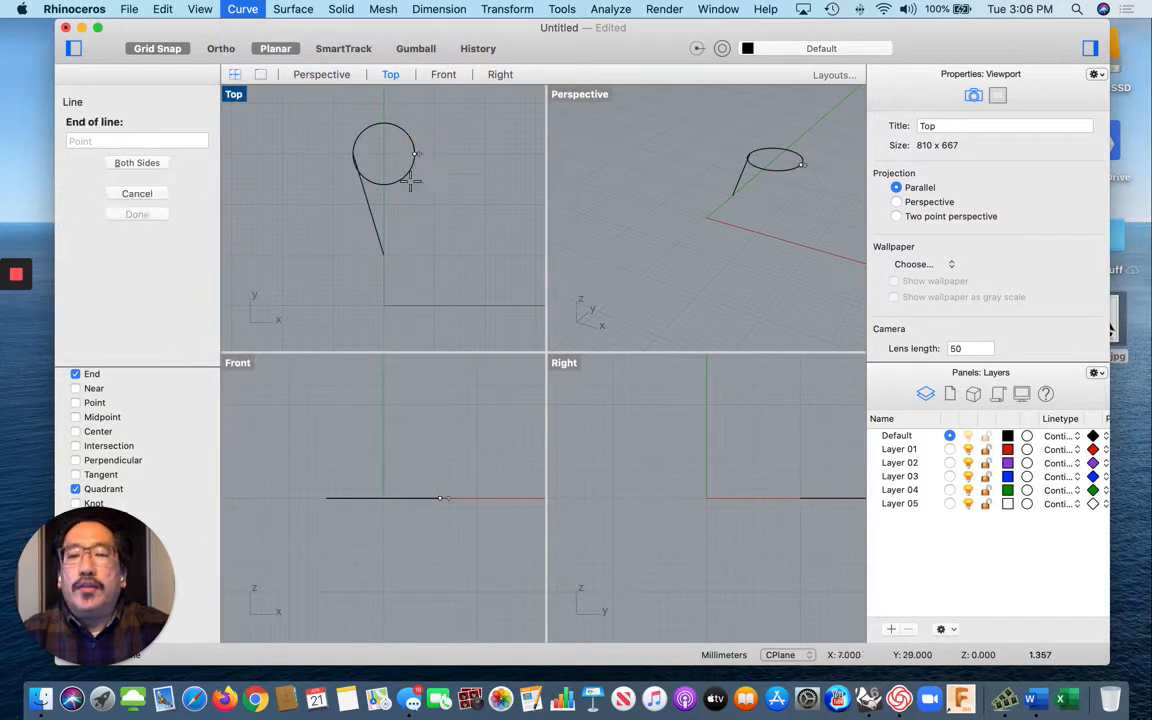
click(385, 255)
Using the circle and both lines as cutting objects, trim the line portions inside the circle and the circle's lower arc between the lines
scroll(398, 154, up, 5)
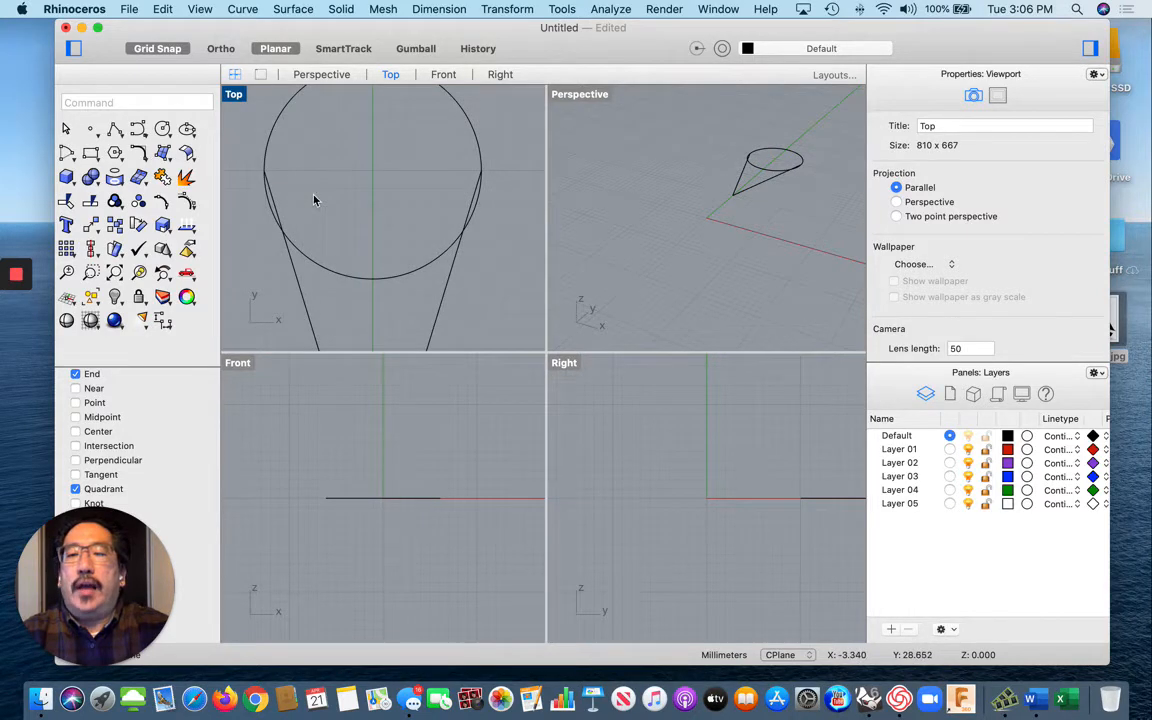
click(162, 9)
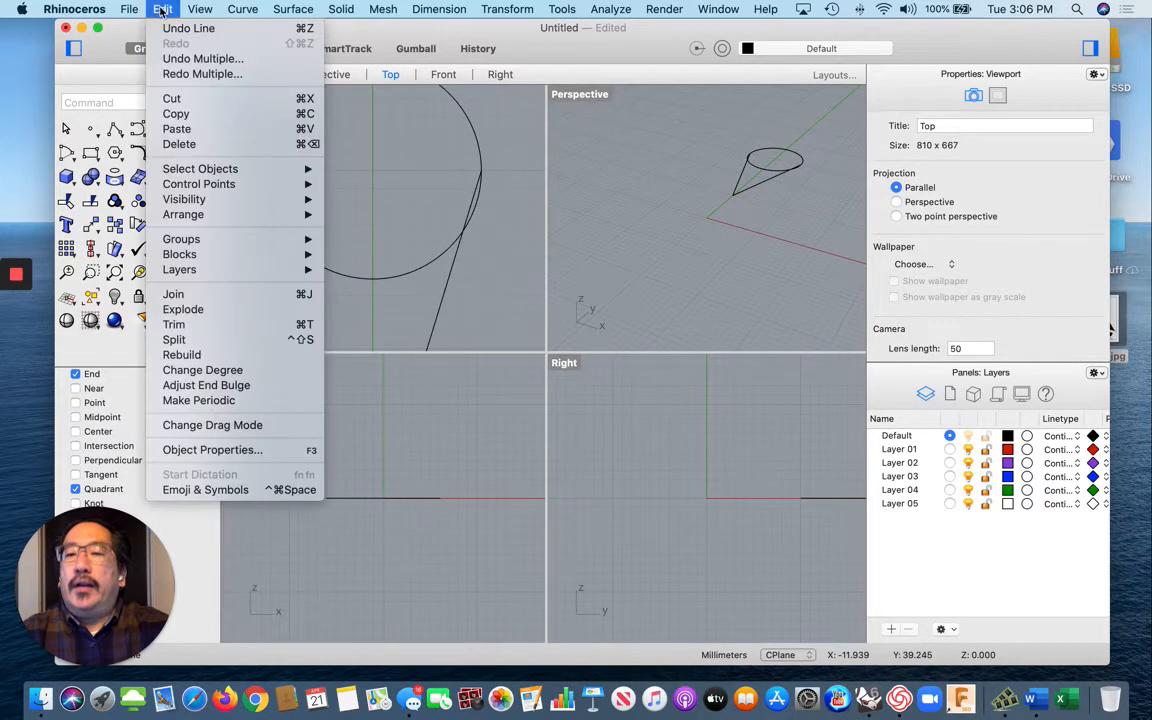
click(205, 326)
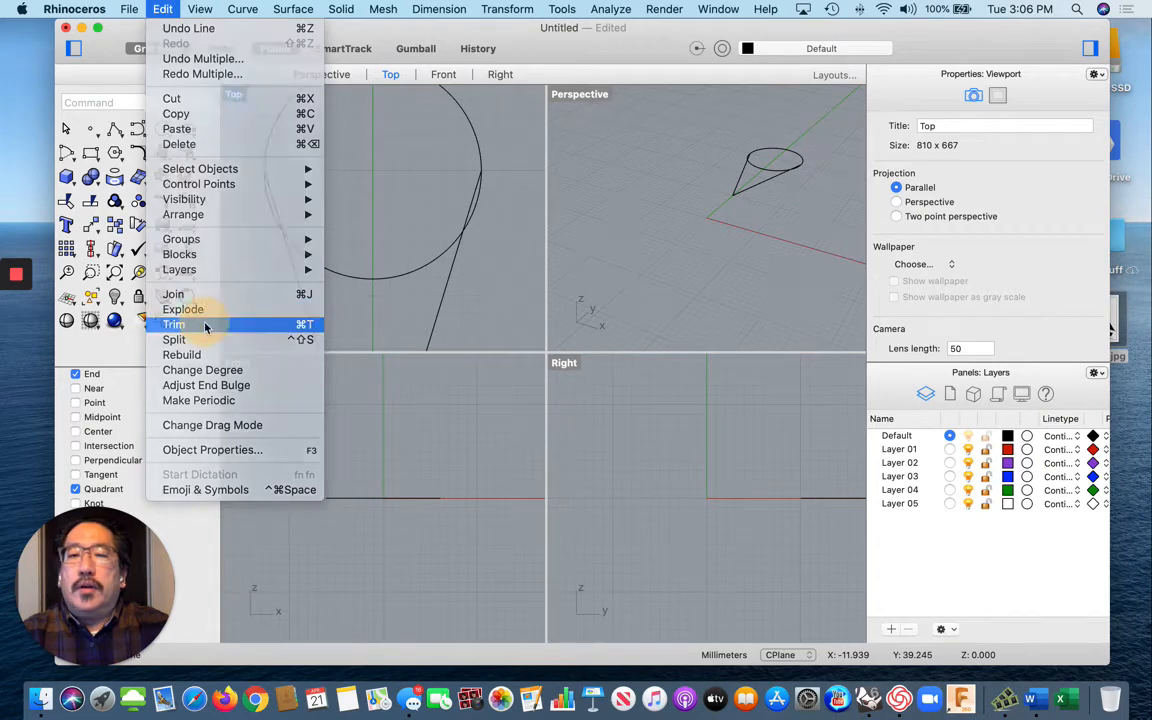
click(408, 265)
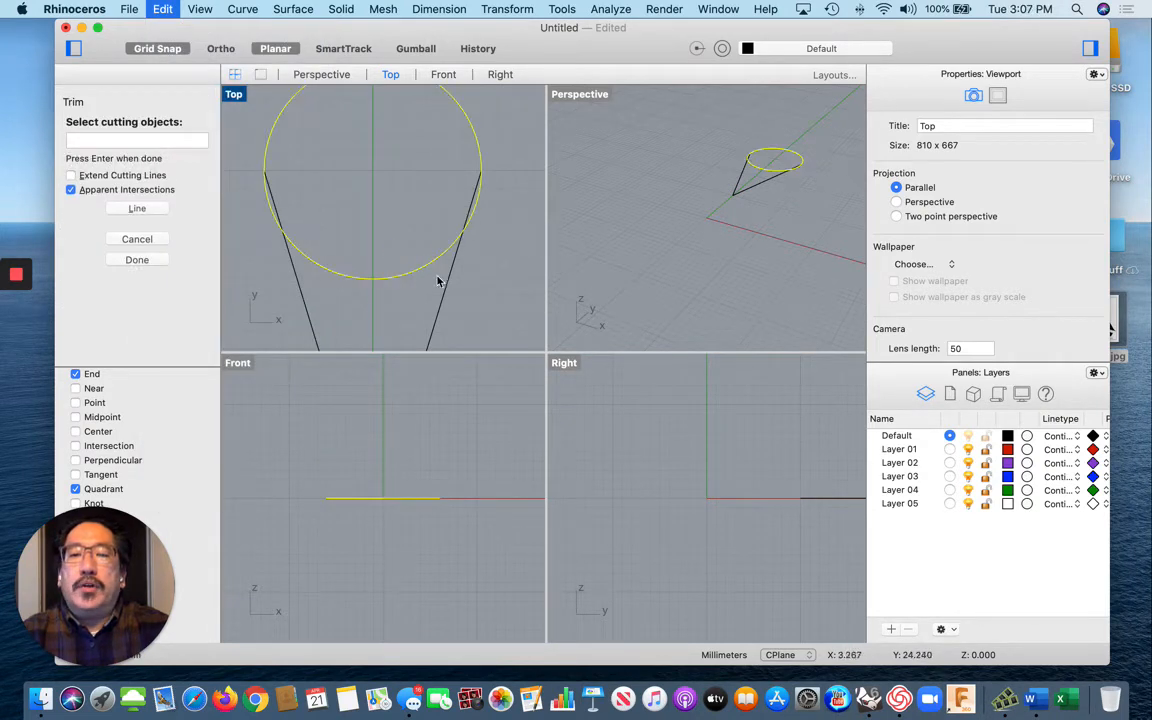
click(447, 278)
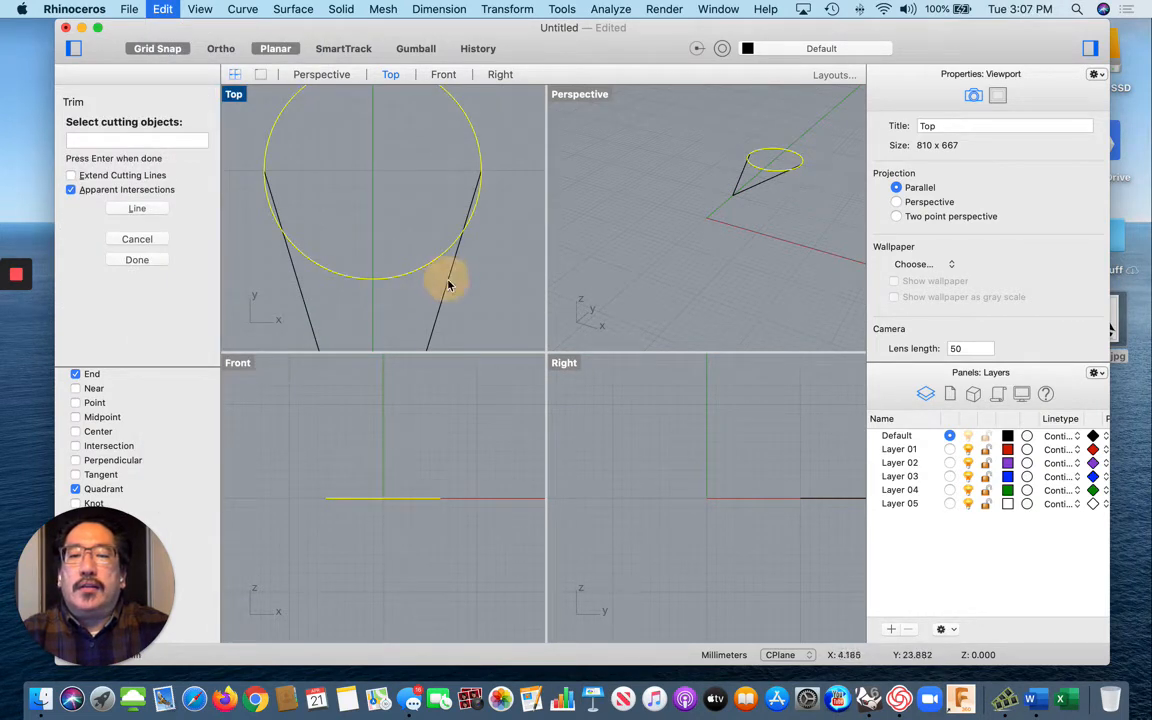
click(299, 292)
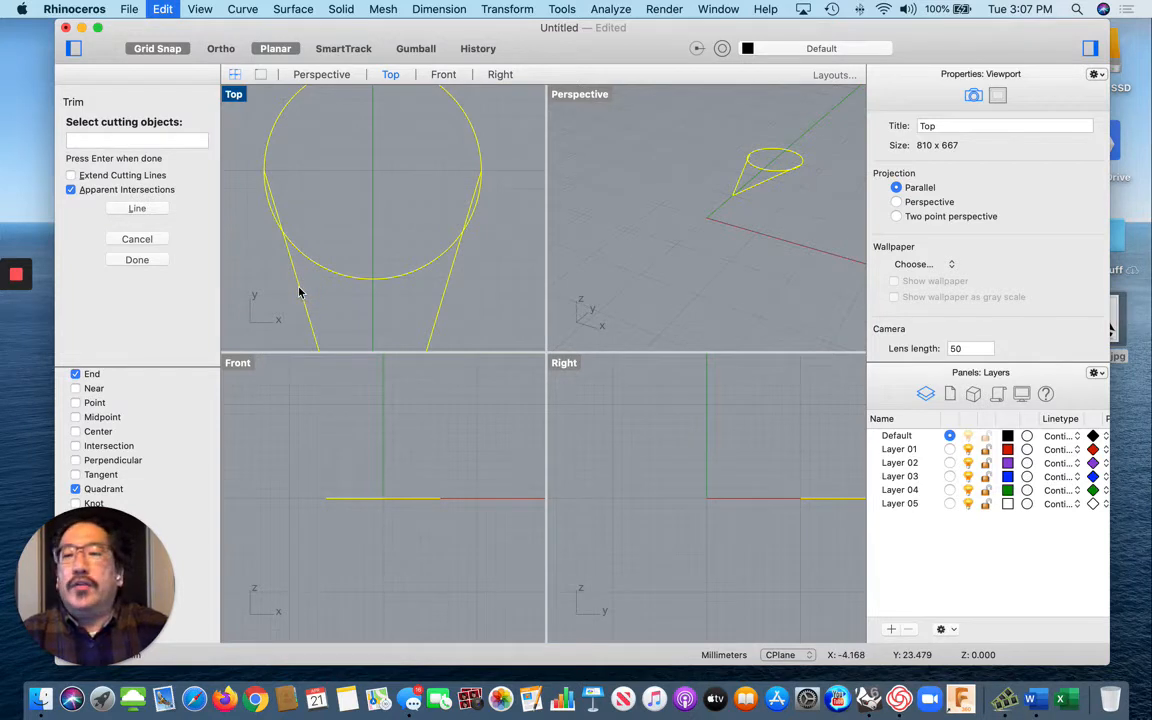
key(Return)
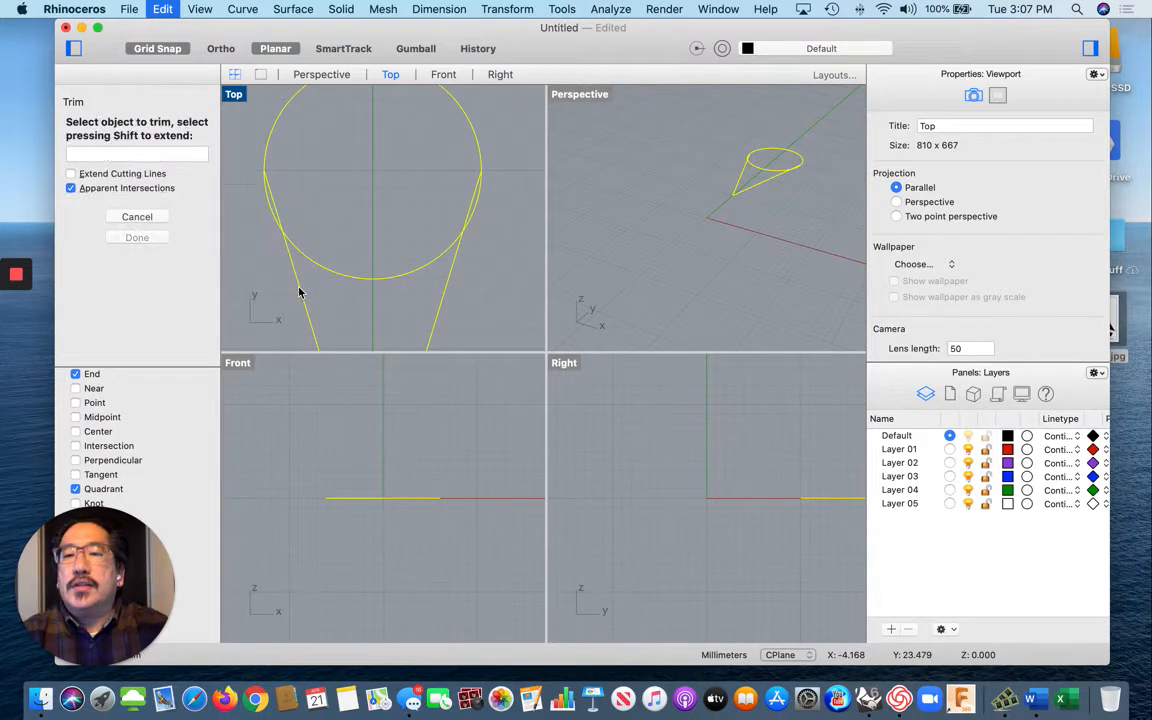
click(268, 193)
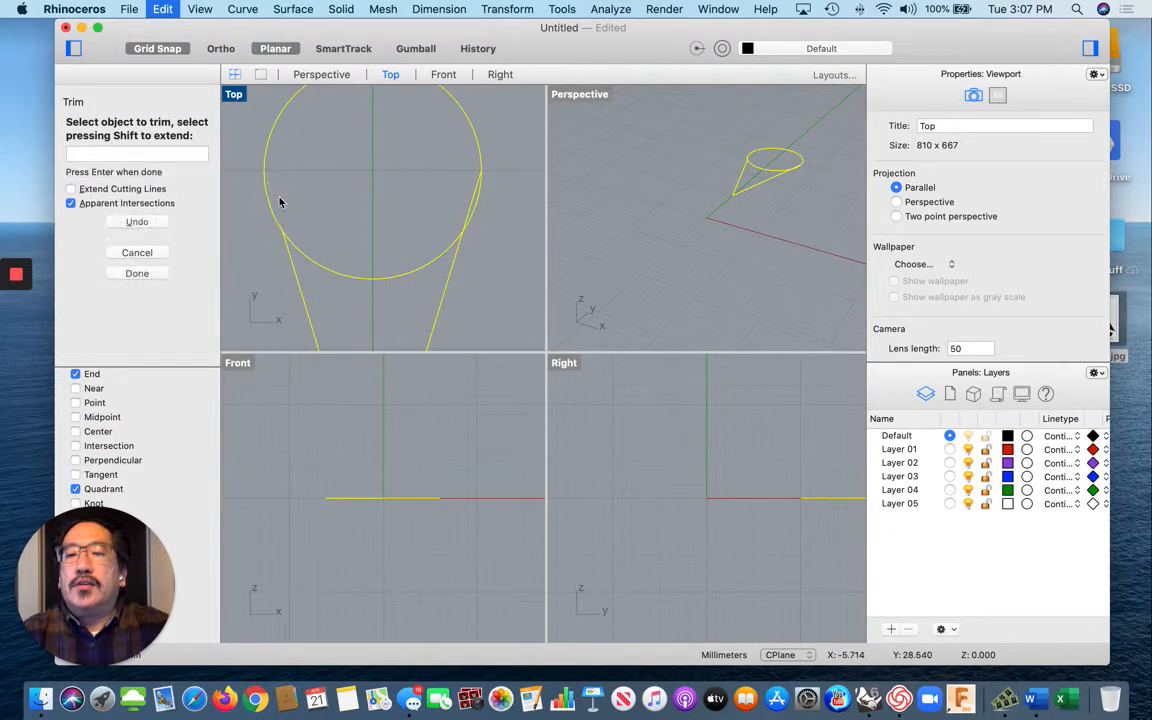
click(472, 205)
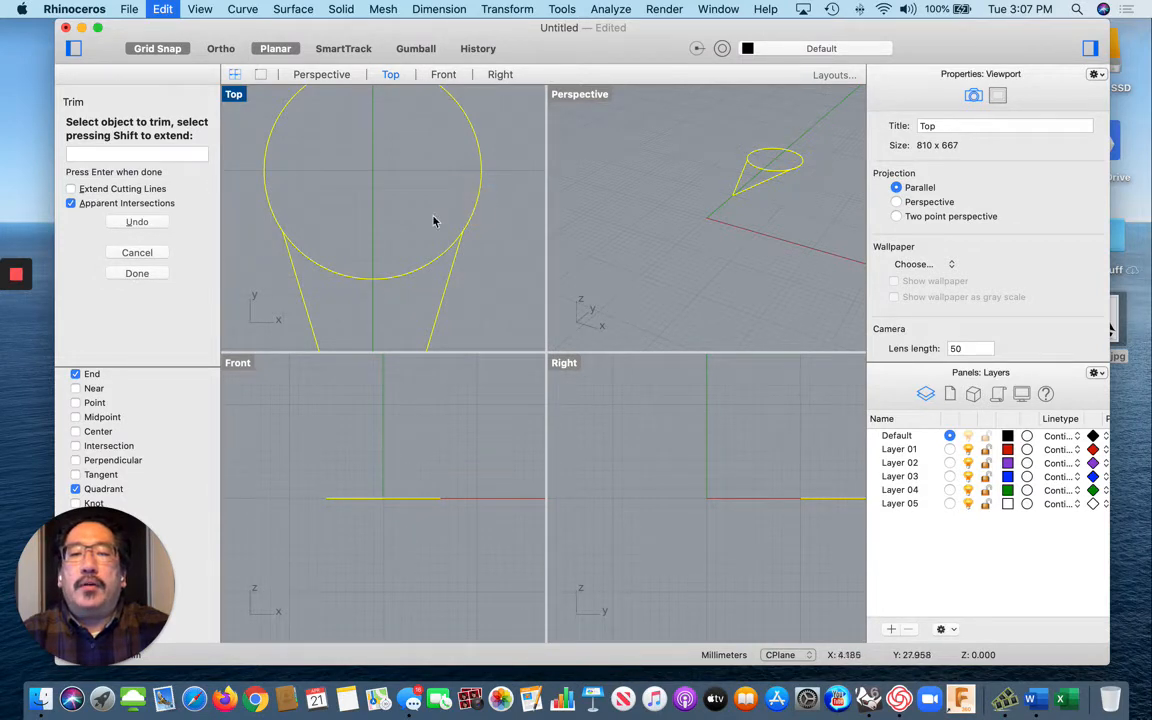
click(386, 276)
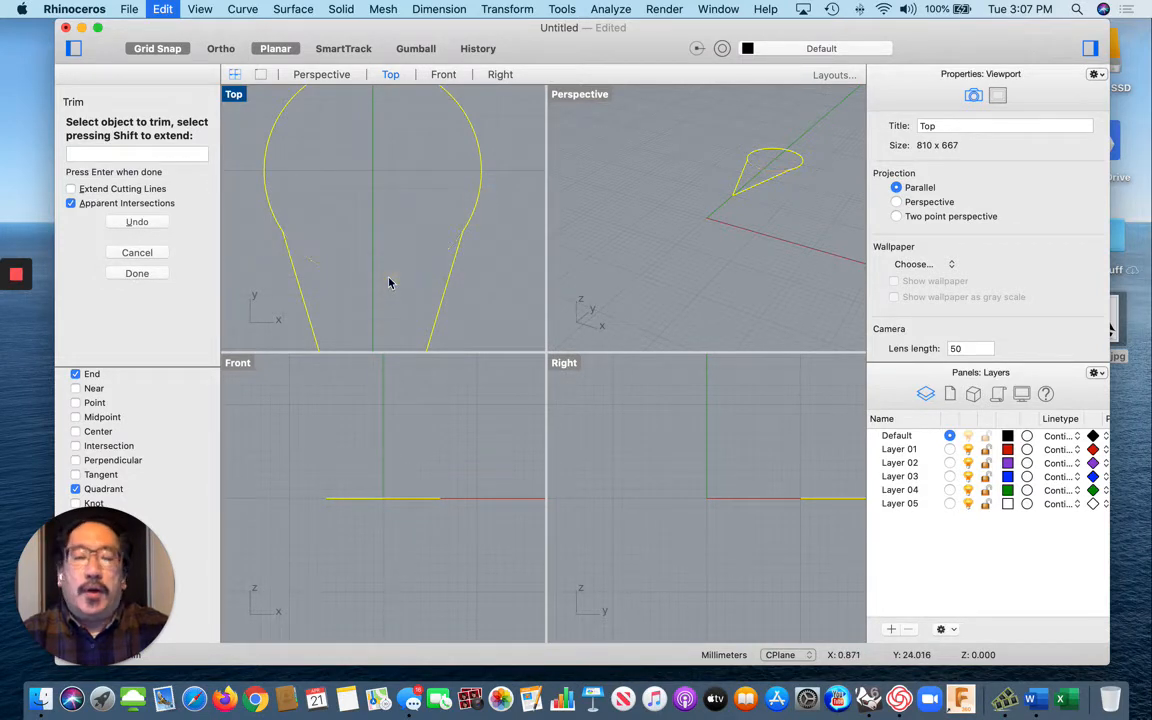
key(Return)
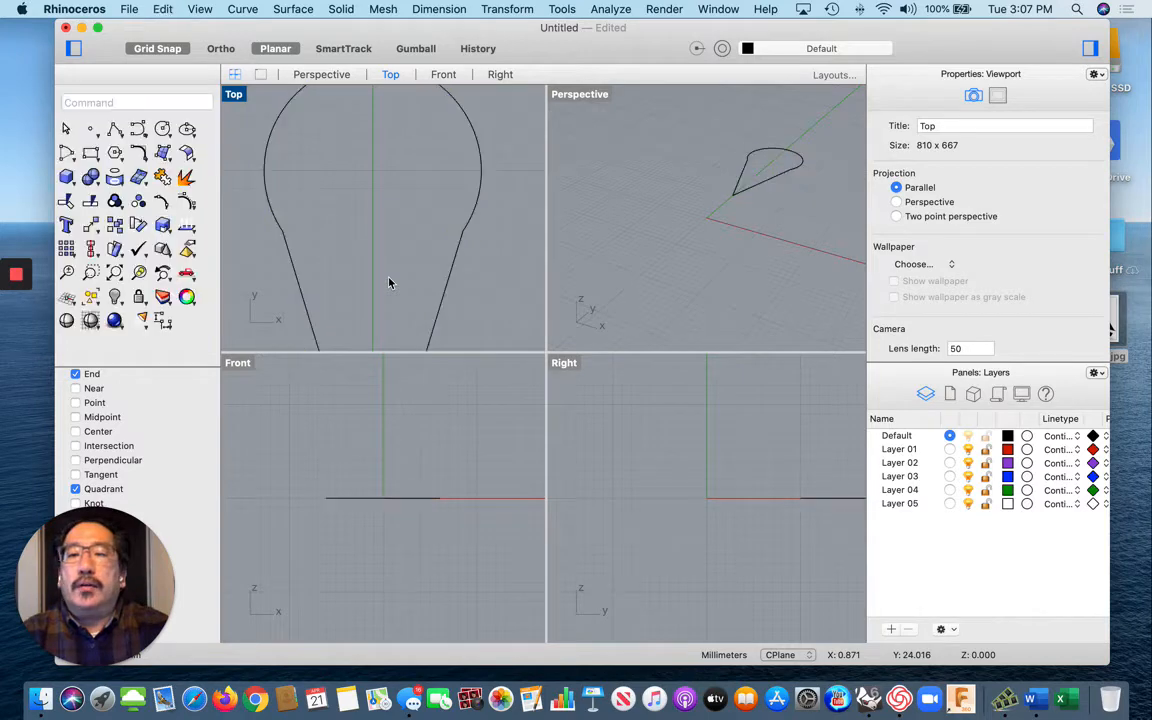
Join the two lines and the arc into one closed teardrop curve and select it to check the result
scroll(324, 237, down, 5)
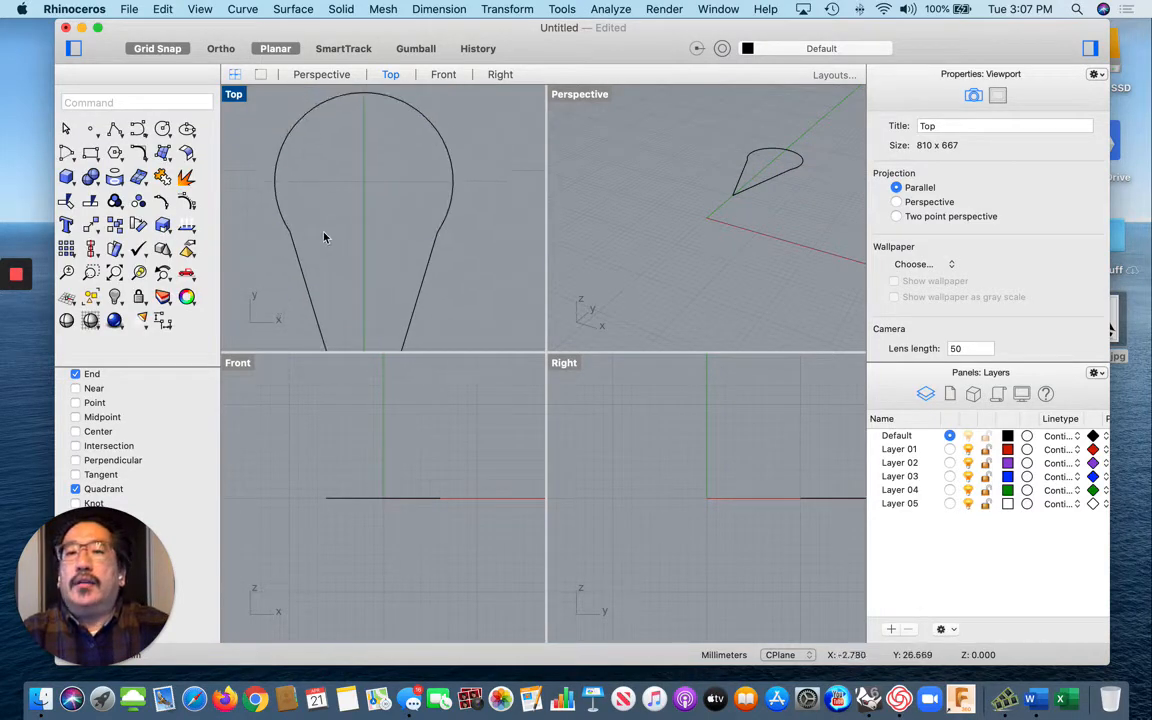
click(164, 10)
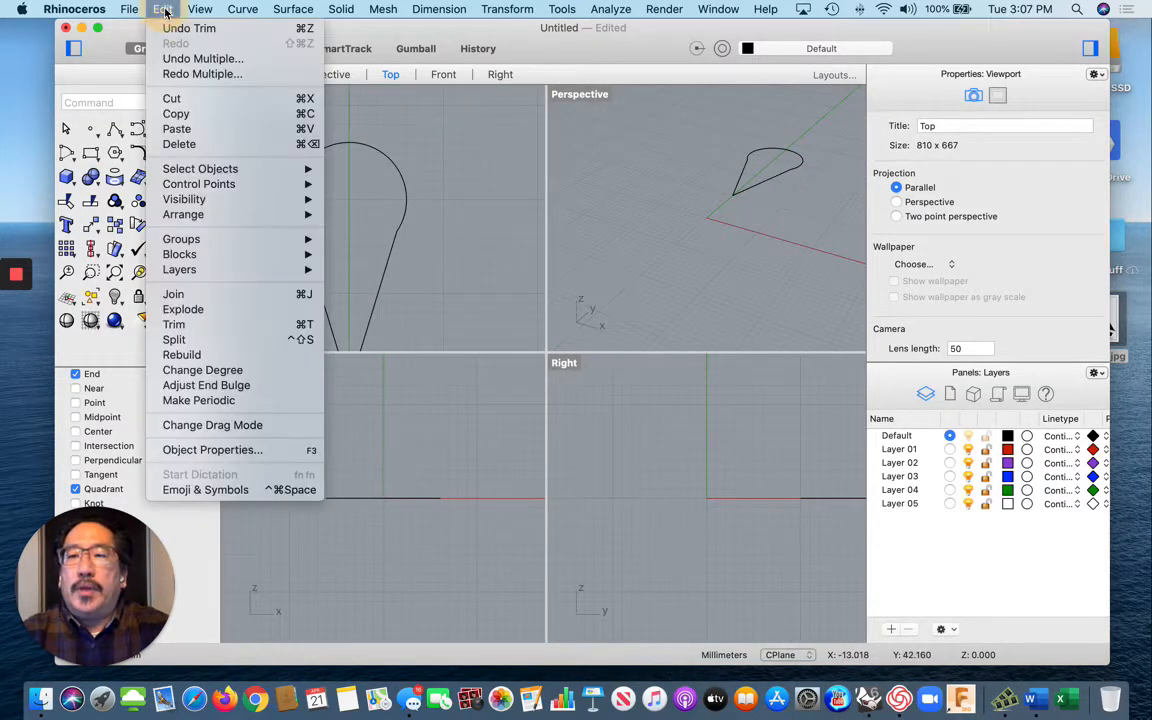
click(175, 295)
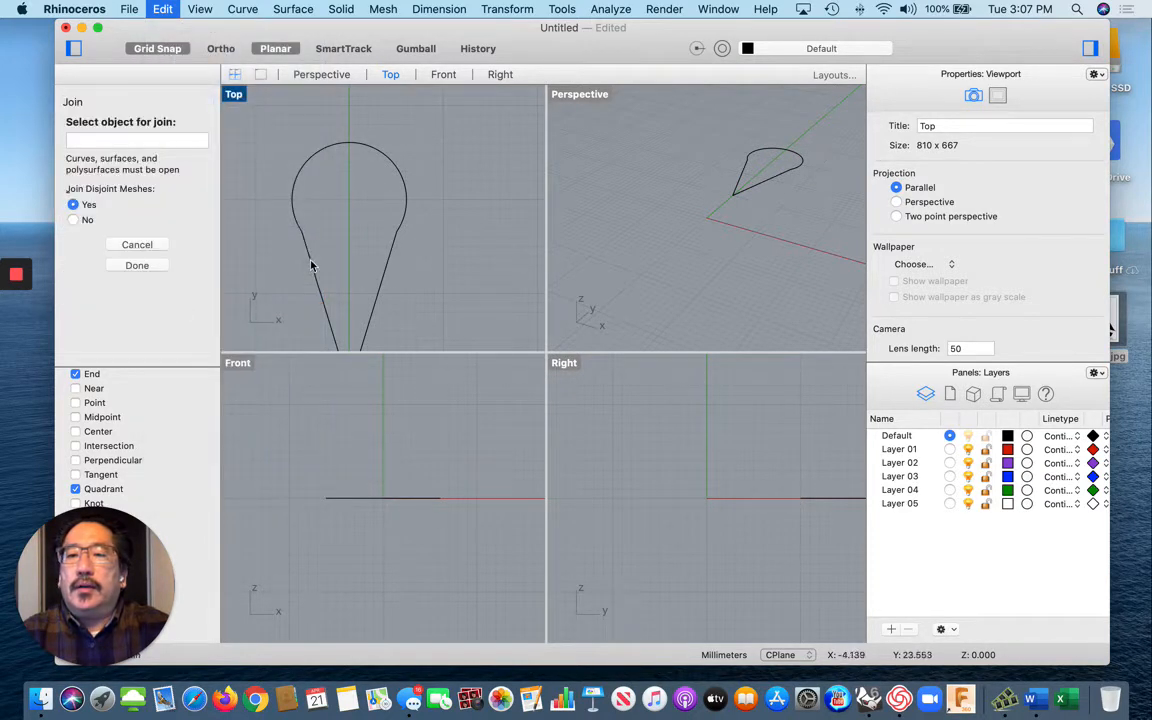
click(310, 260)
click(295, 221)
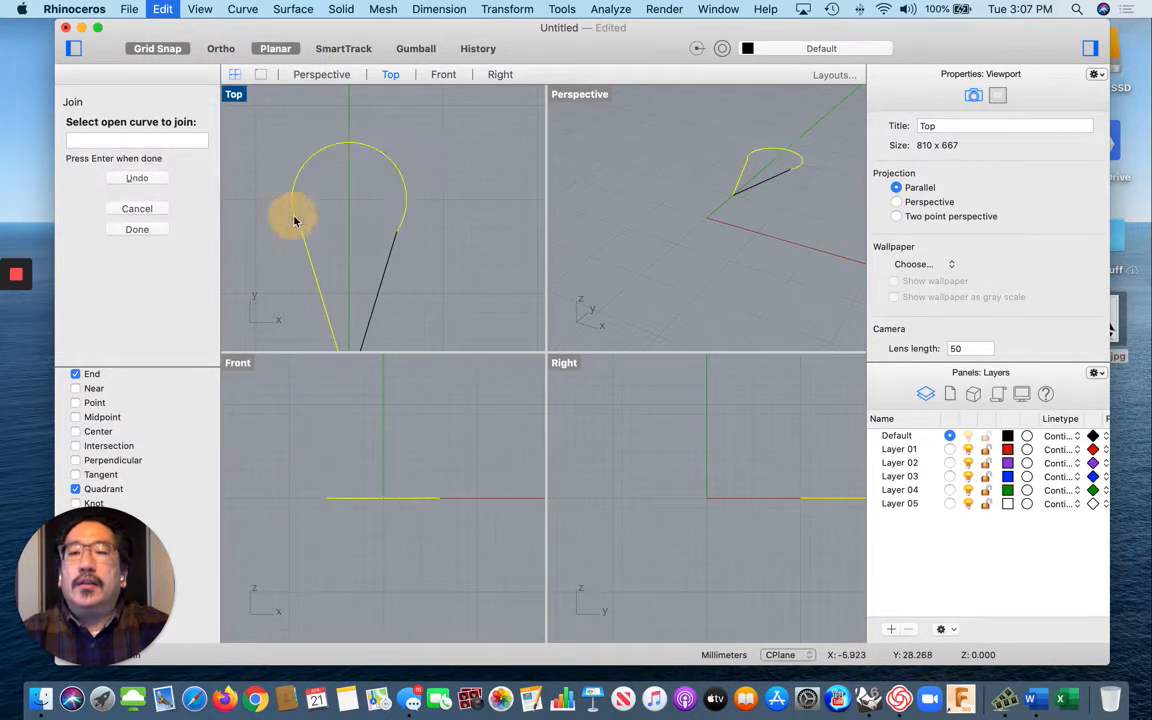
click(391, 250)
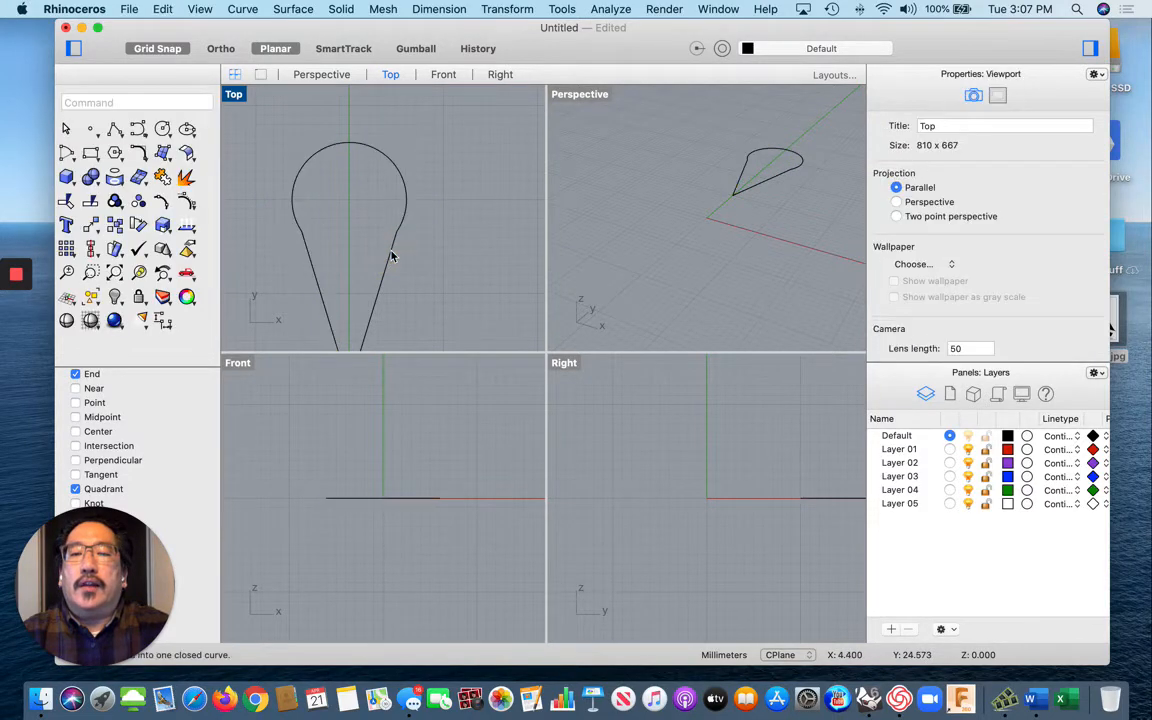
click(391, 252)
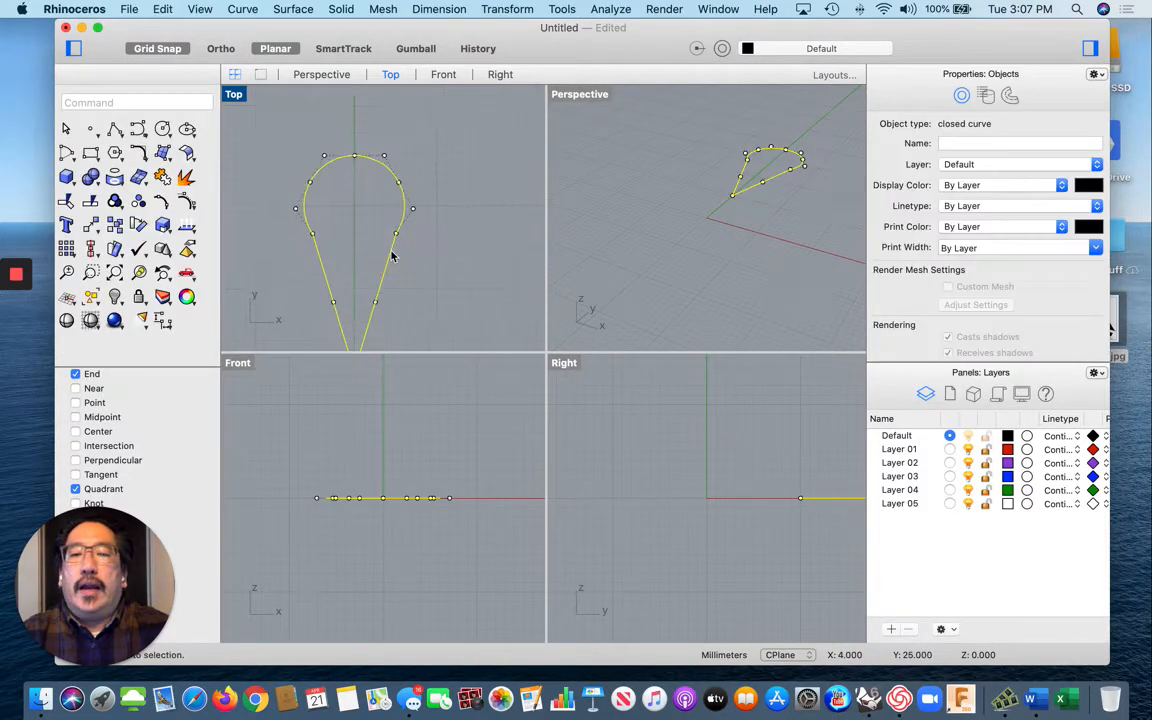
scroll(391, 255, down, 5)
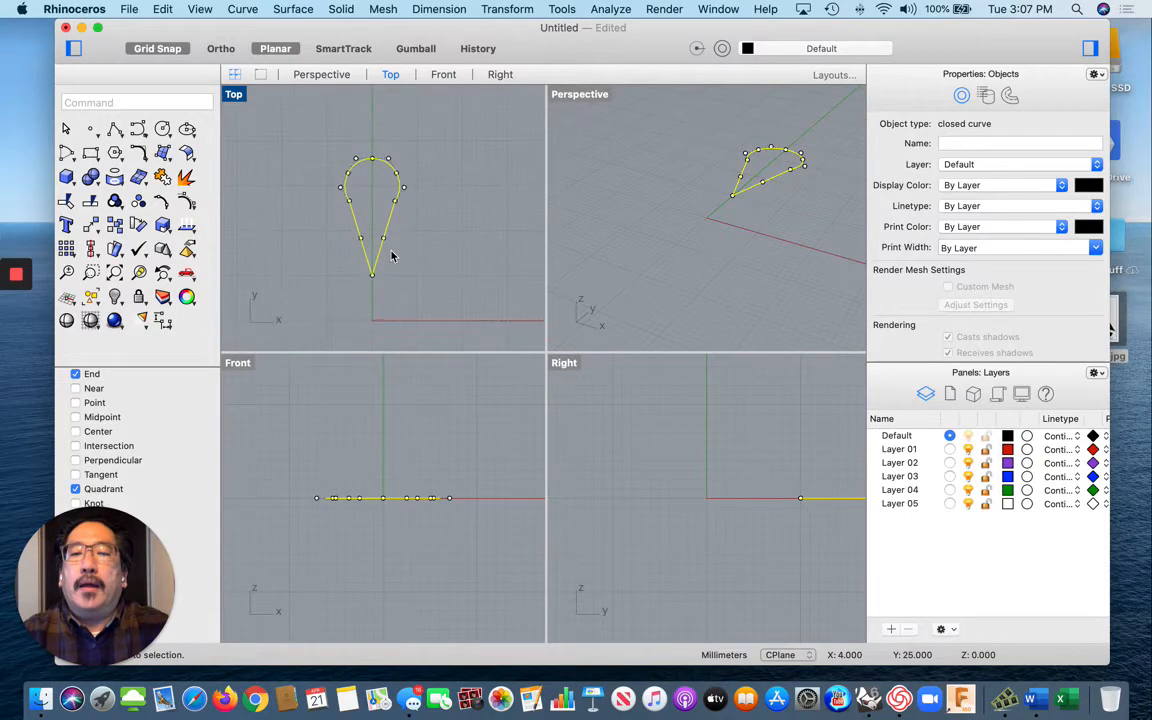
click(440, 142)
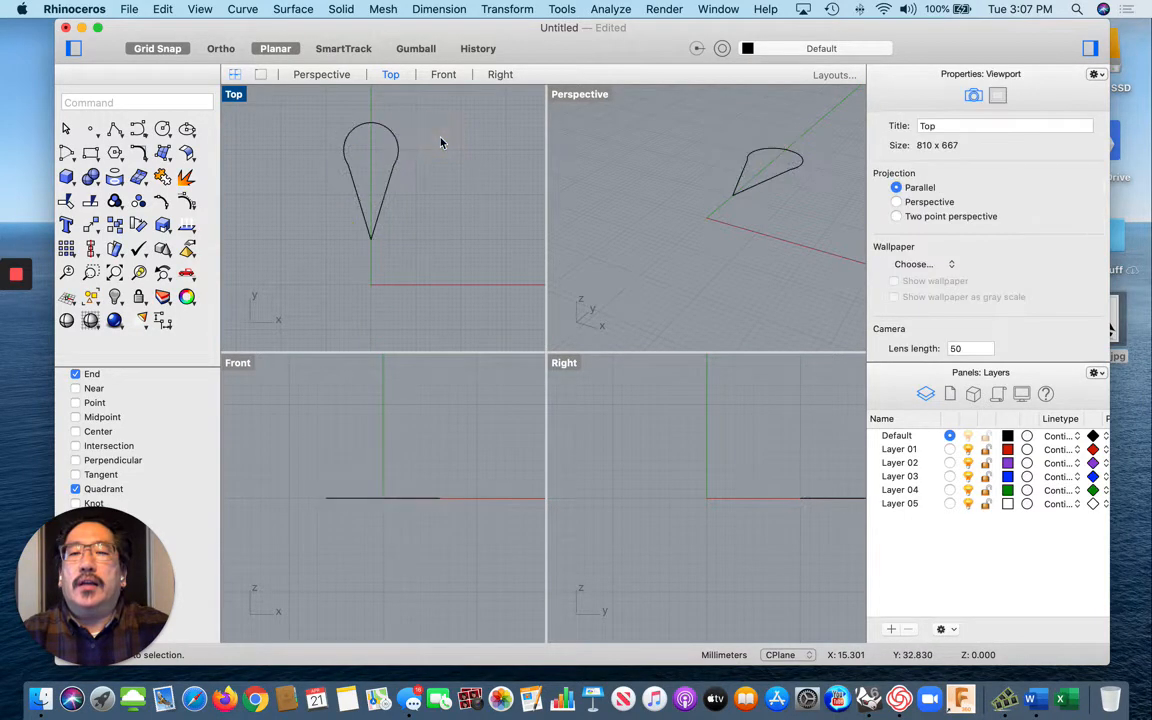
Extrude the teardrop curve straight into a solid, with Both Sides enabled and a distance of 6 mm
click(341, 9)
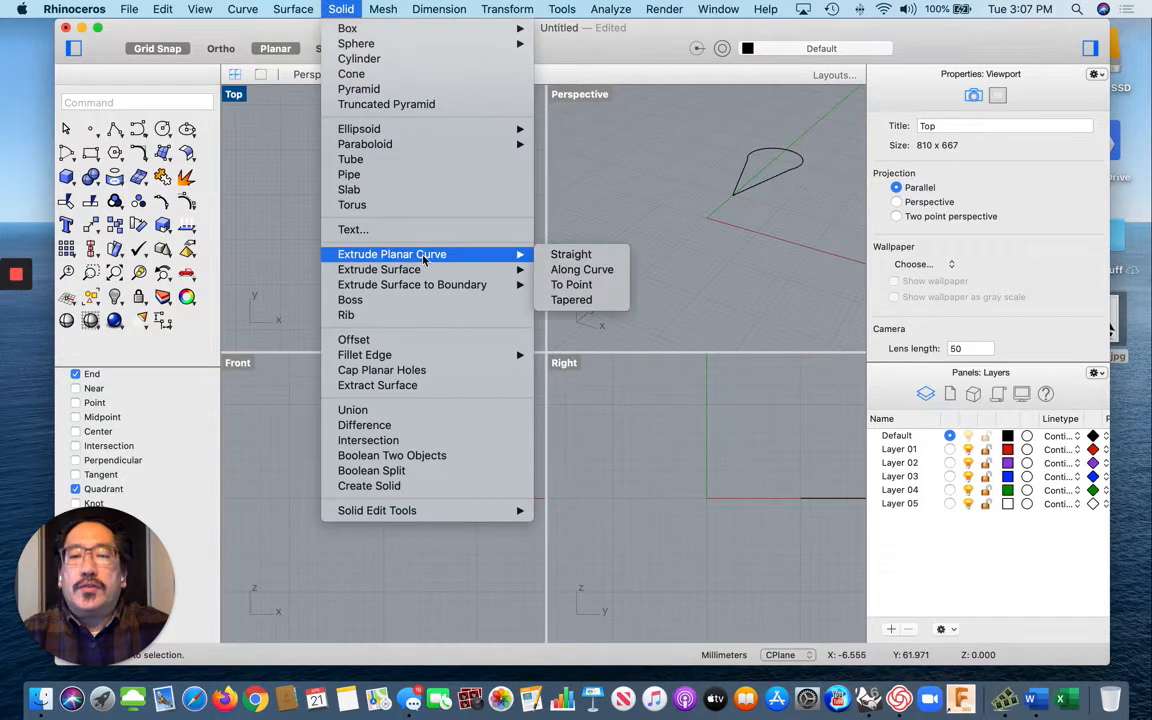
click(571, 254)
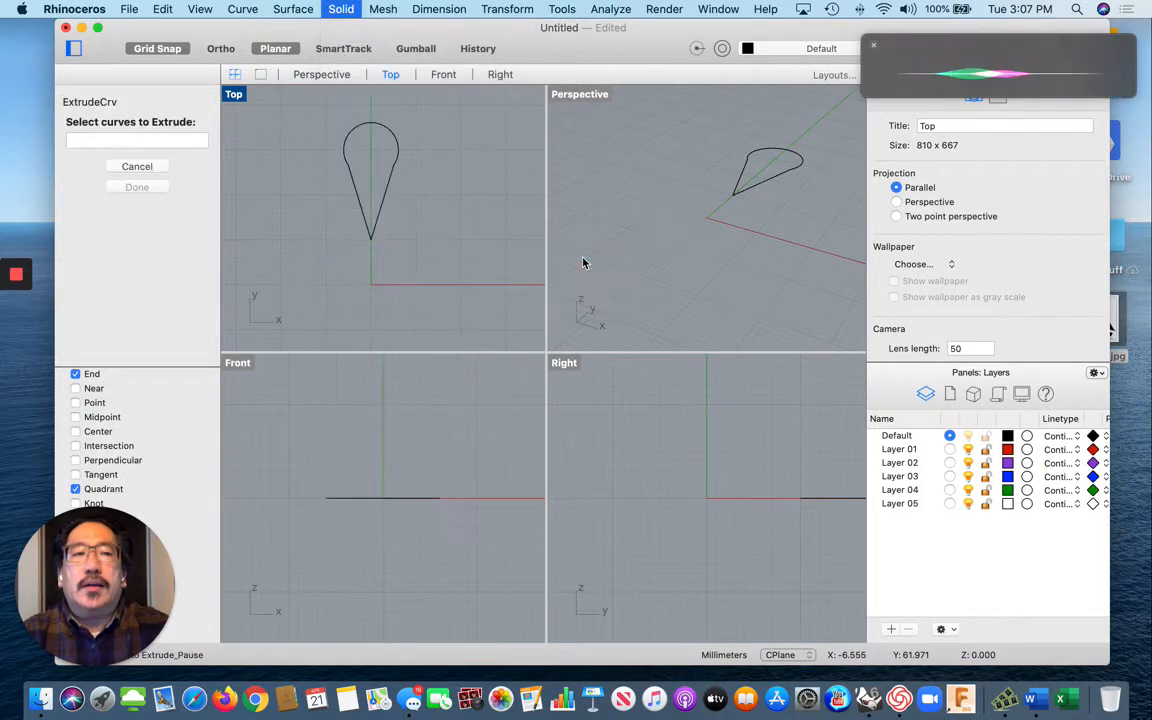
click(383, 205)
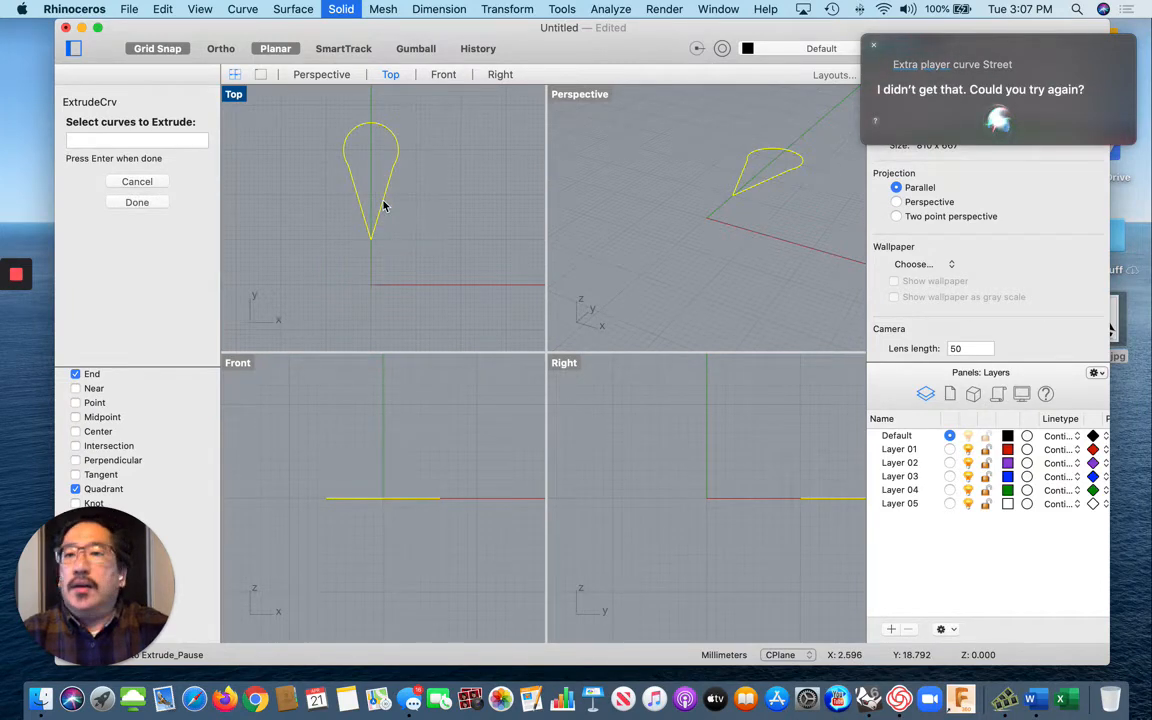
key(Return)
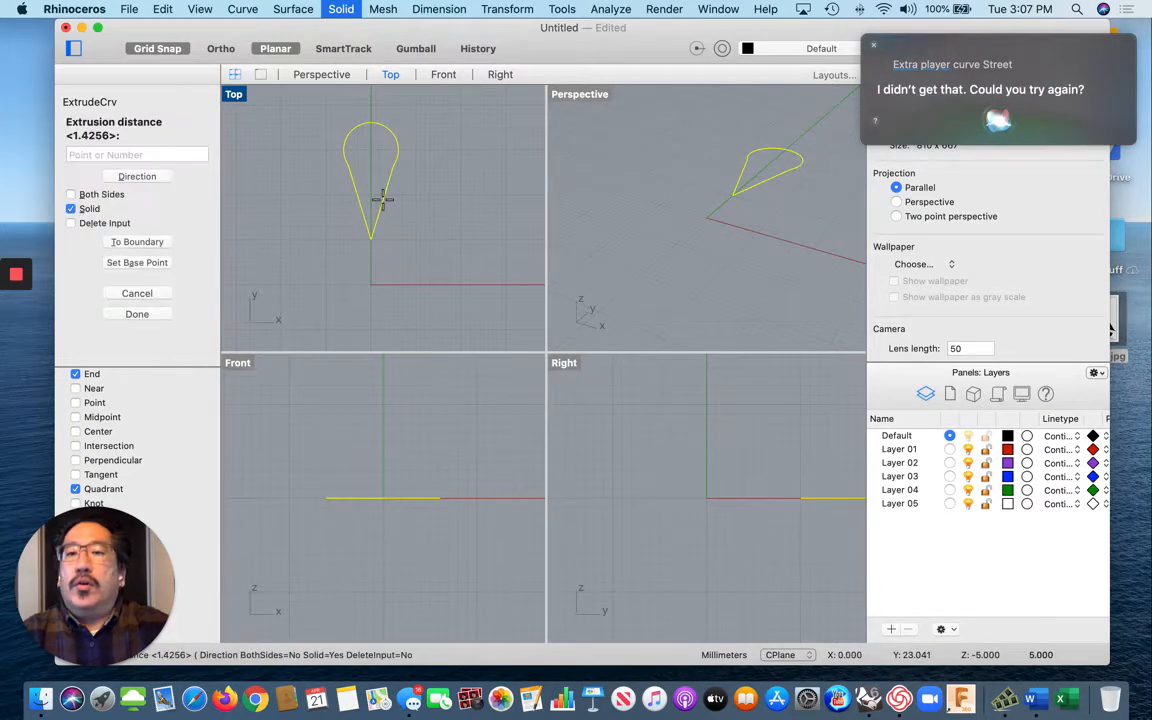
click(144, 154)
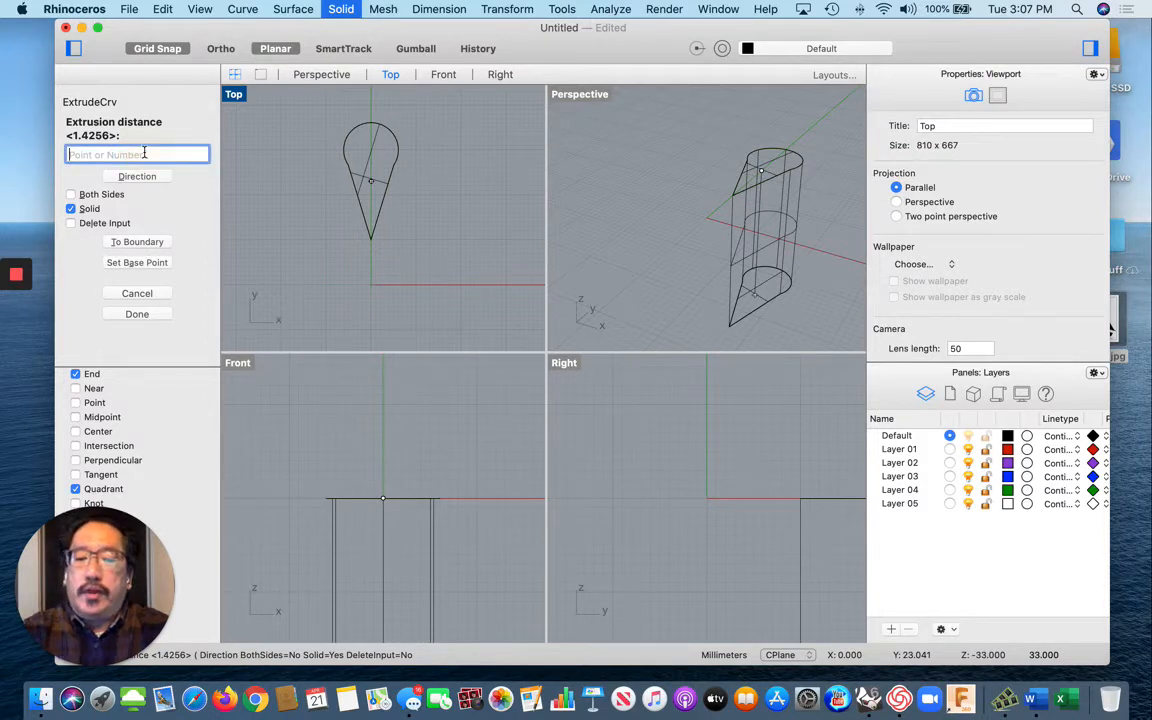
text(4)
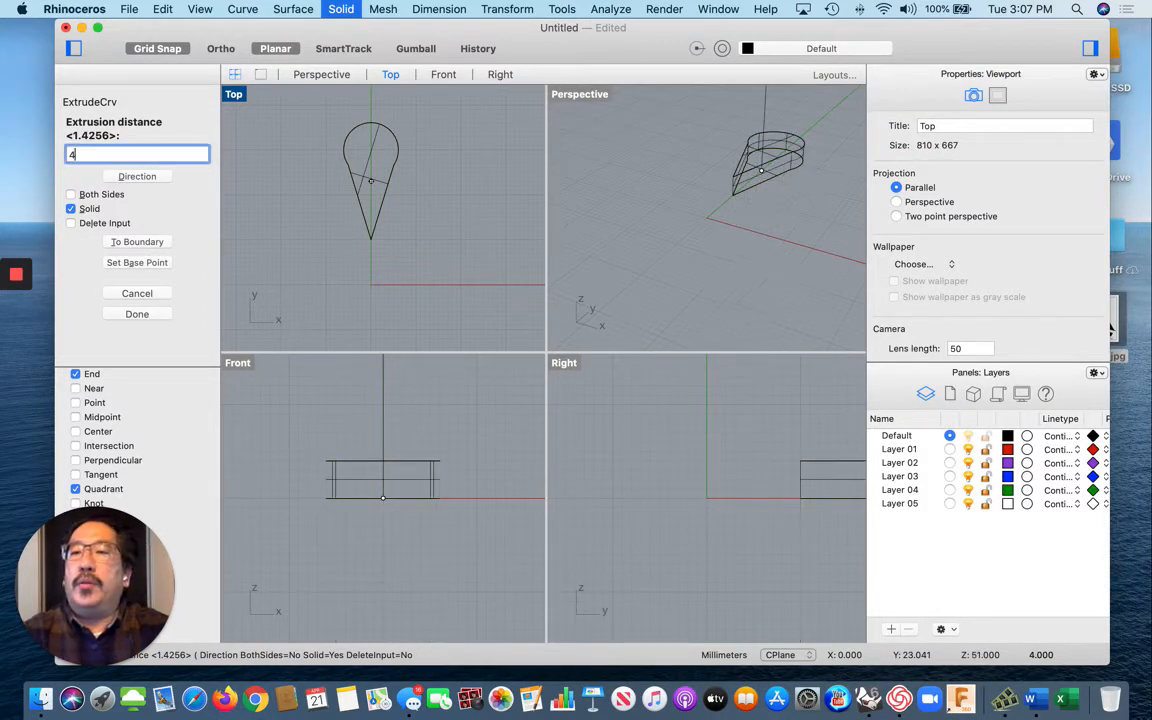
click(71, 195)
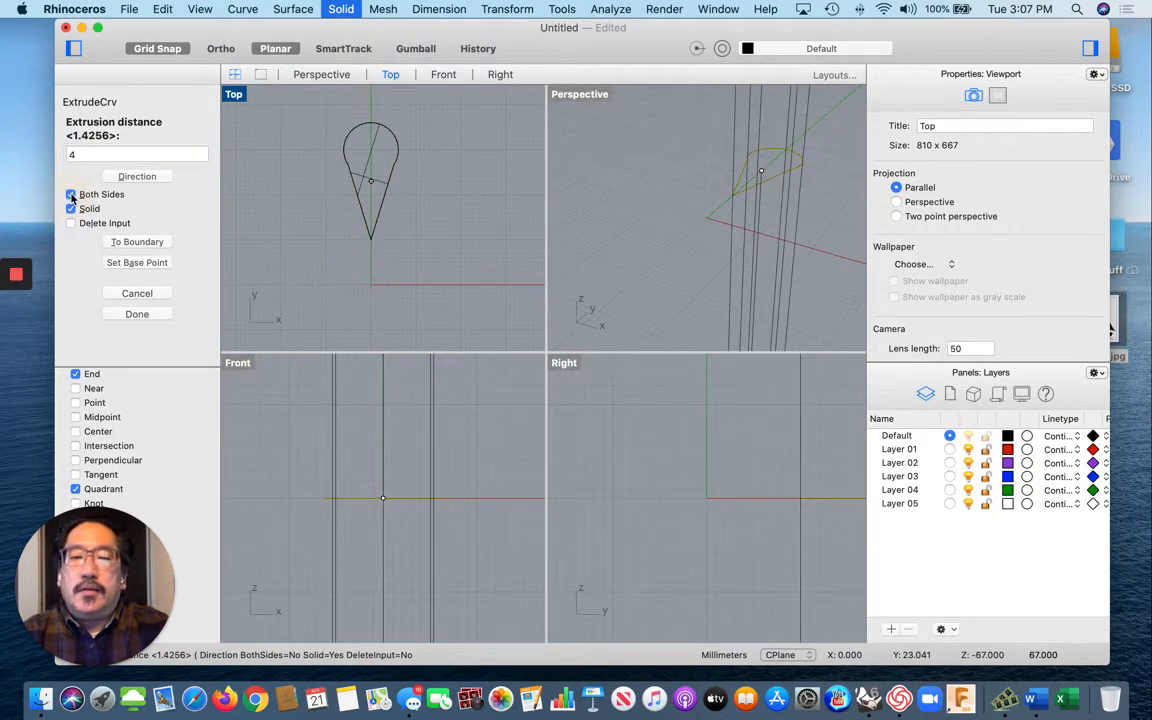
click(424, 445)
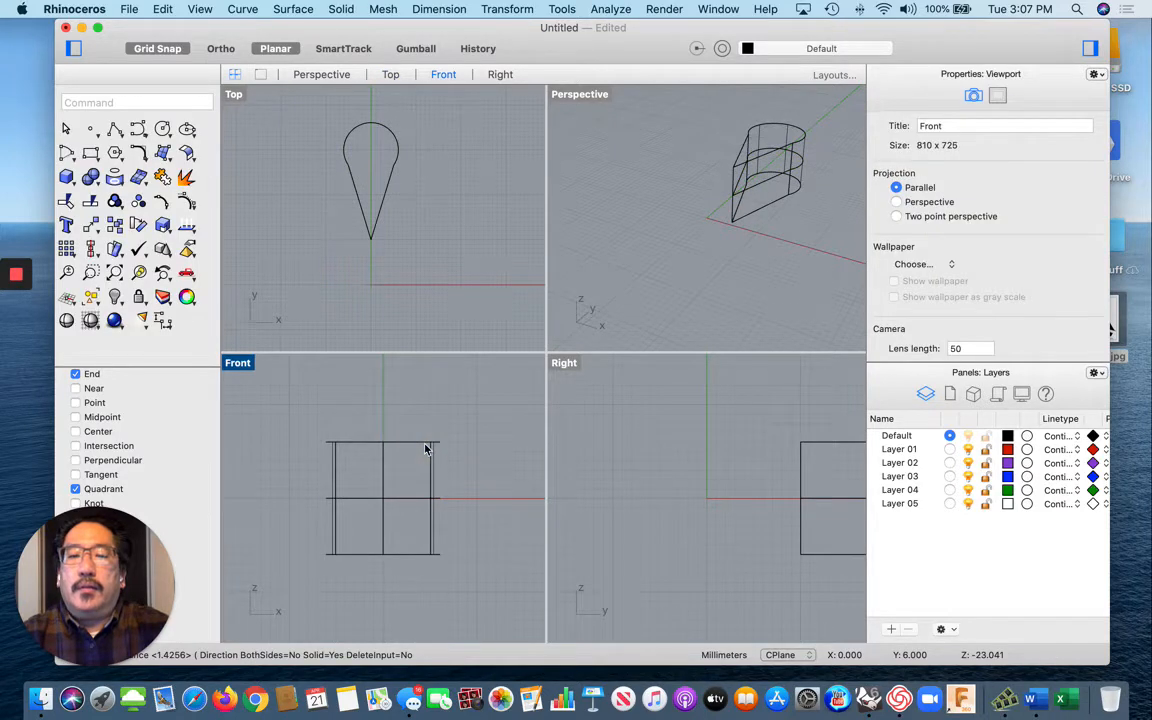
Set the Perspective view to Shaded display and view the extruded solid from higher above
click(596, 96)
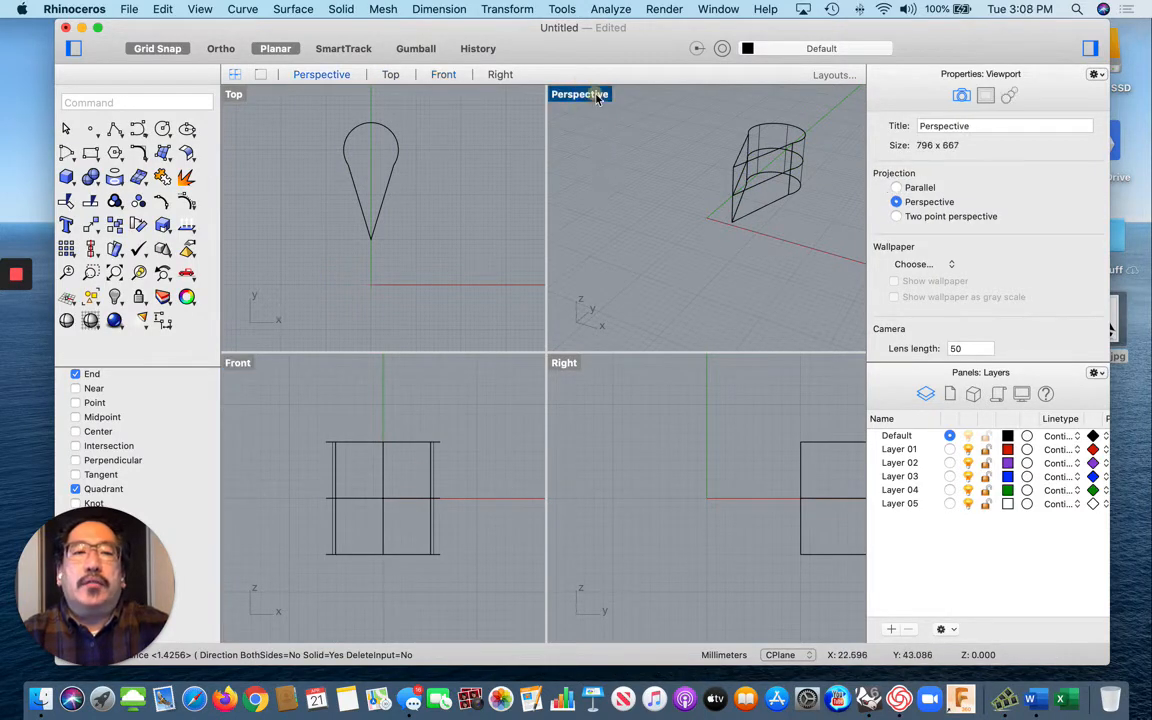
click(199, 10)
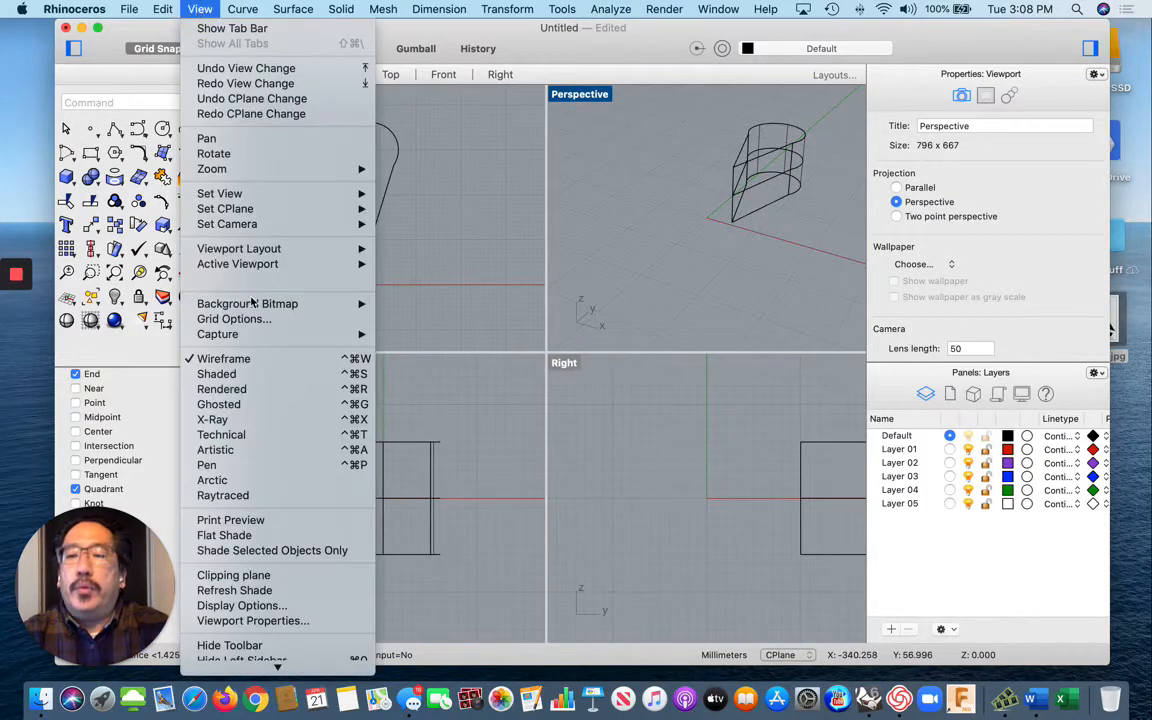
click(252, 376)
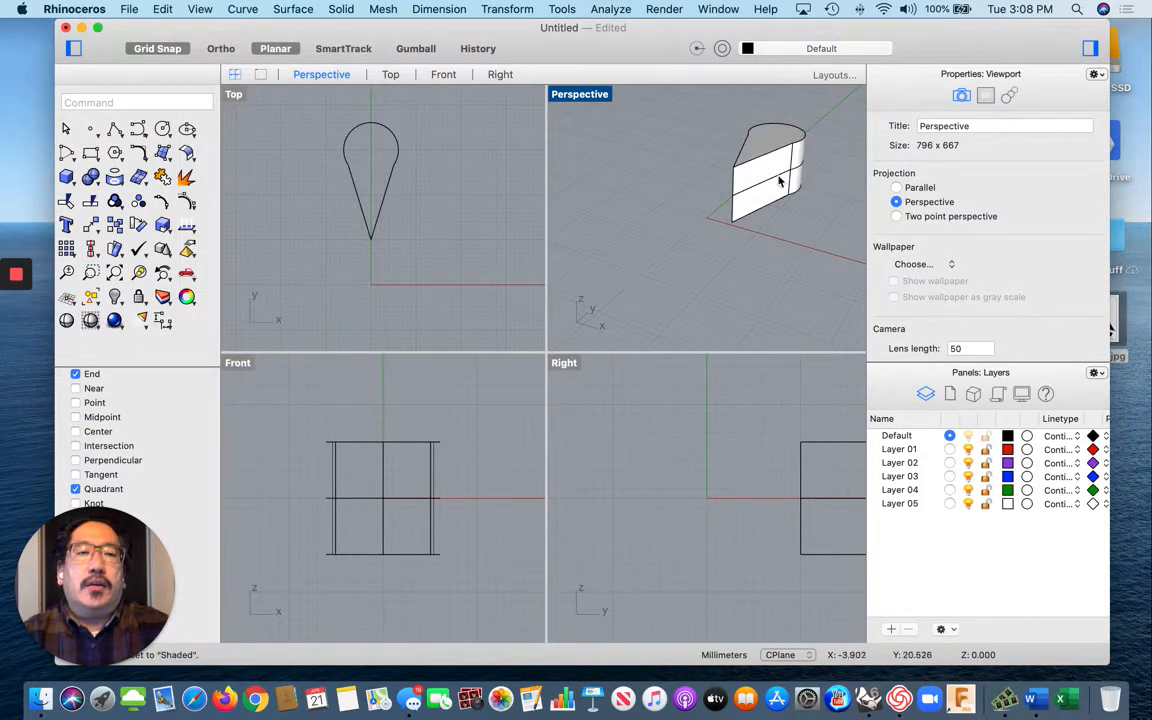
right_drag(784, 175, 784, 175)
scroll(394, 238, down, 5)
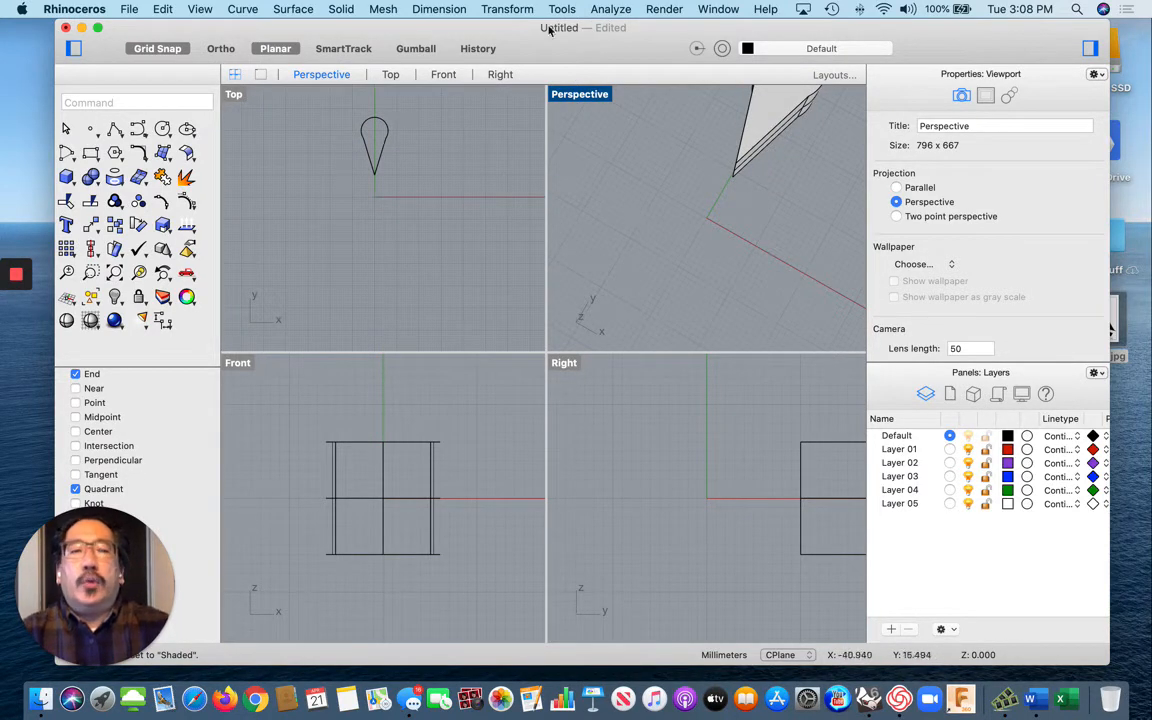
Start a polar array of the extruded teardrop solid with its centre at X 6, Y 0 in the Top view
click(508, 9)
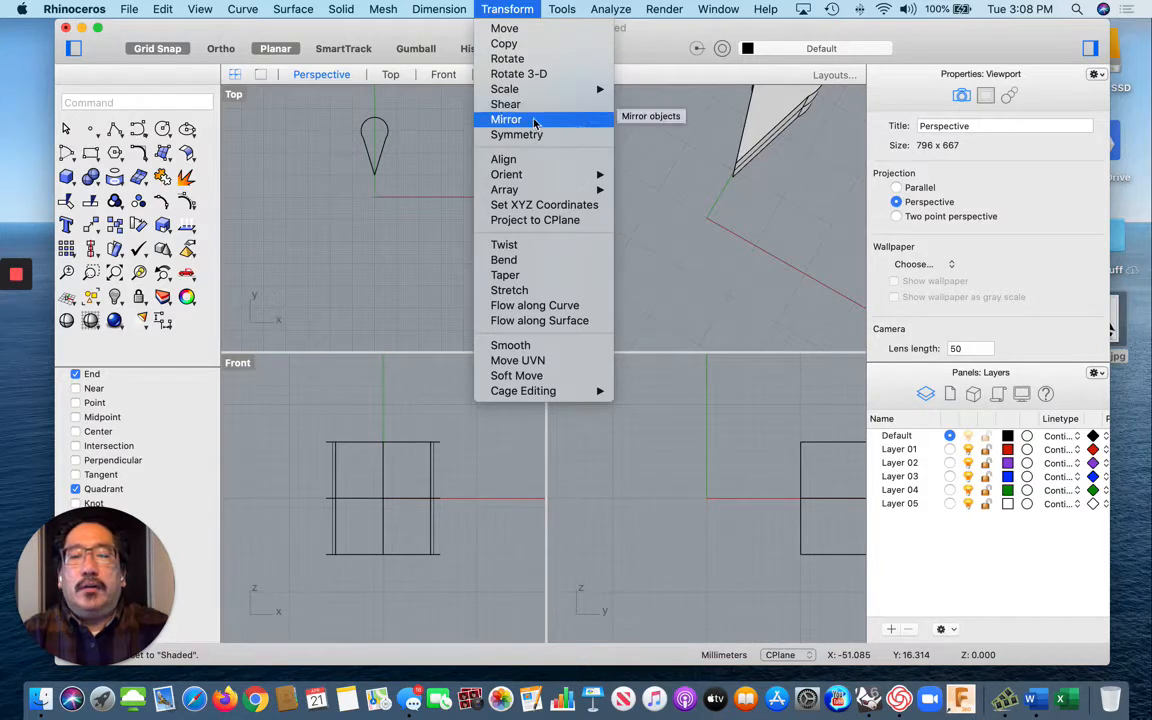
mouse_move(547, 94)
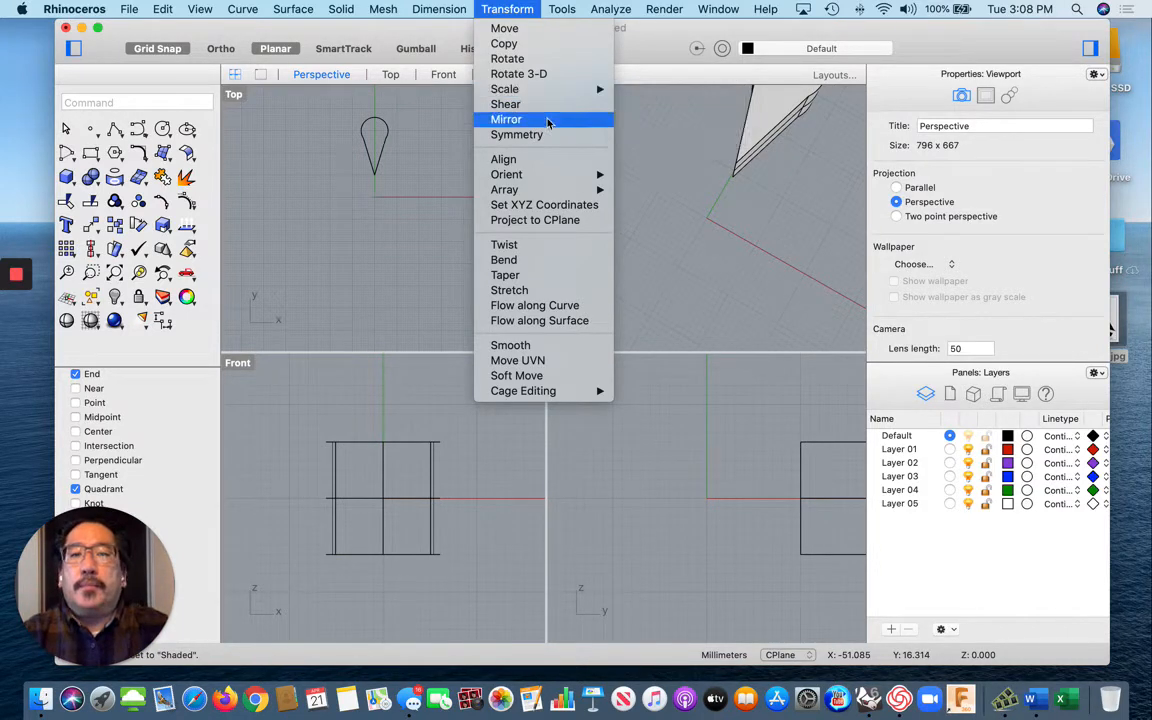
mouse_move(556, 192)
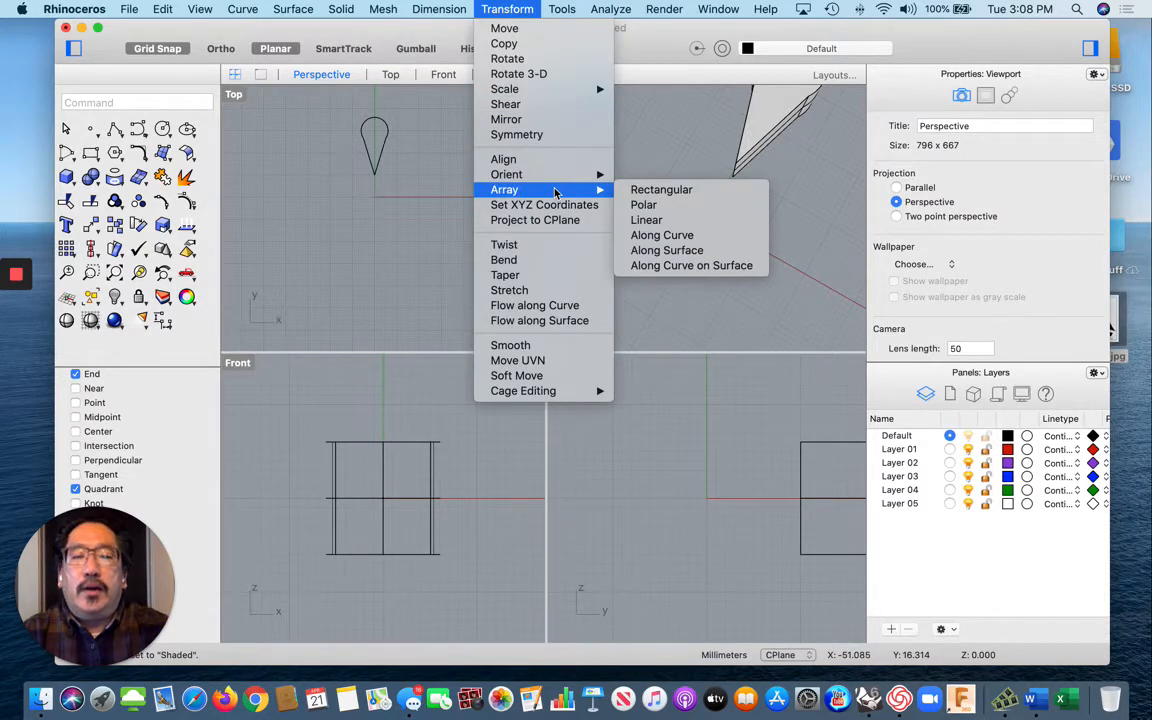
click(643, 205)
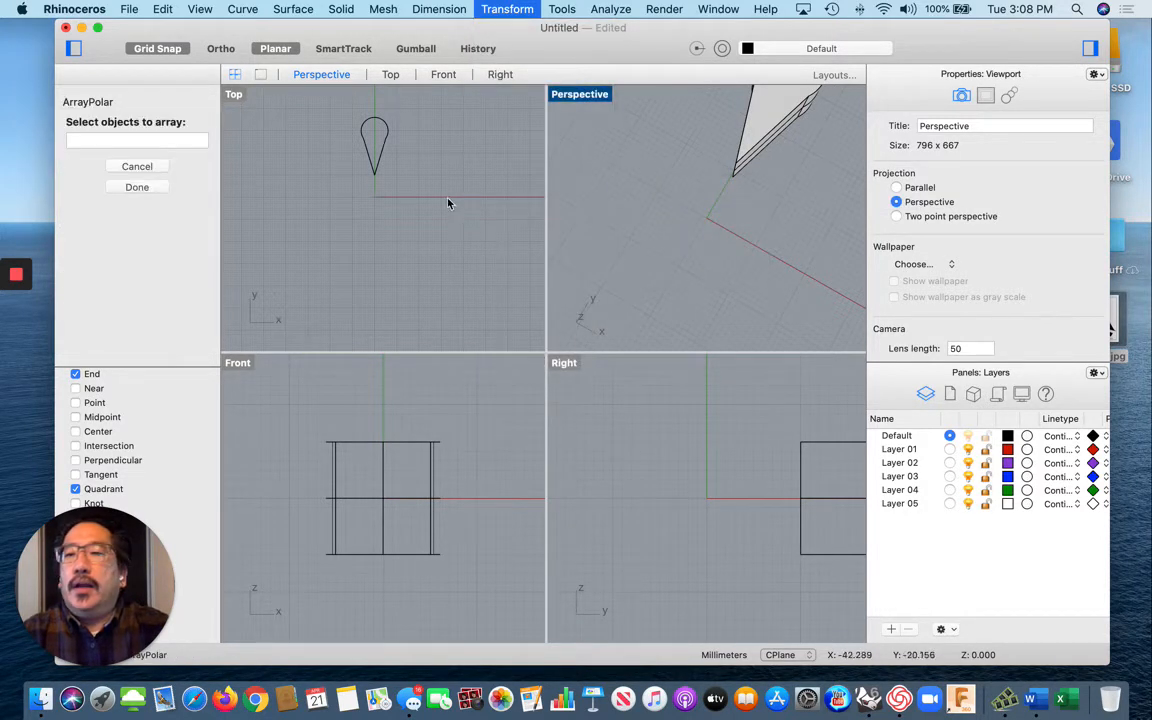
click(775, 122)
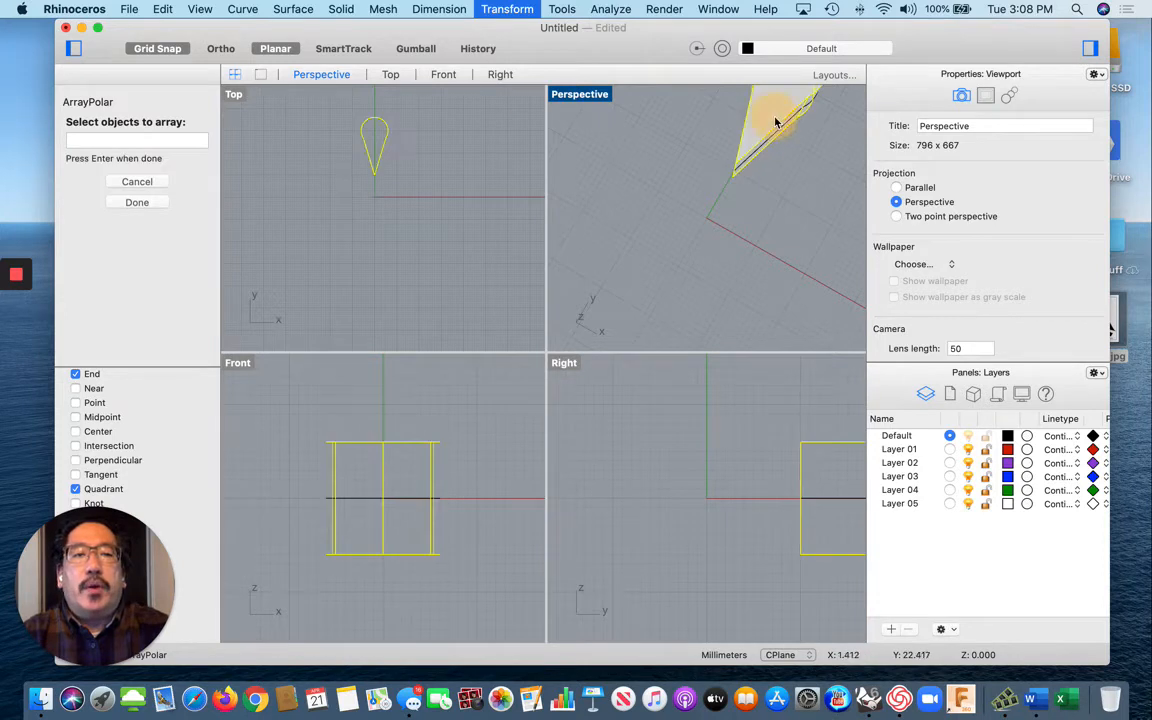
click(233, 97)
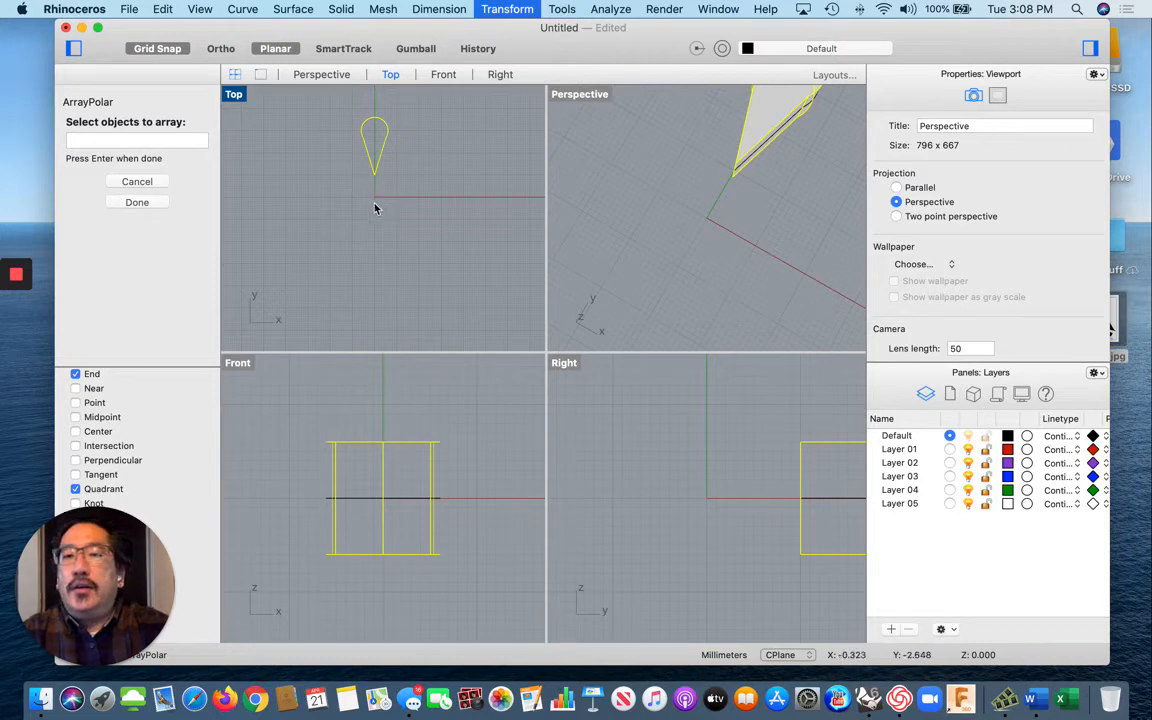
key(Return)
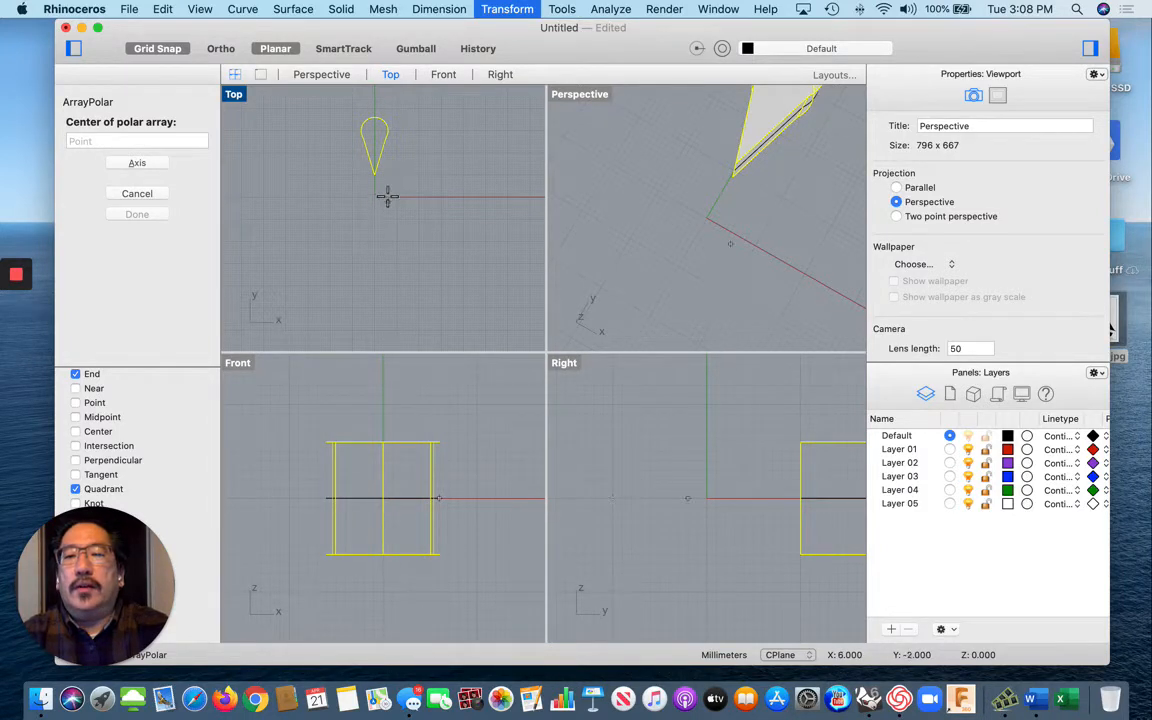
click(387, 197)
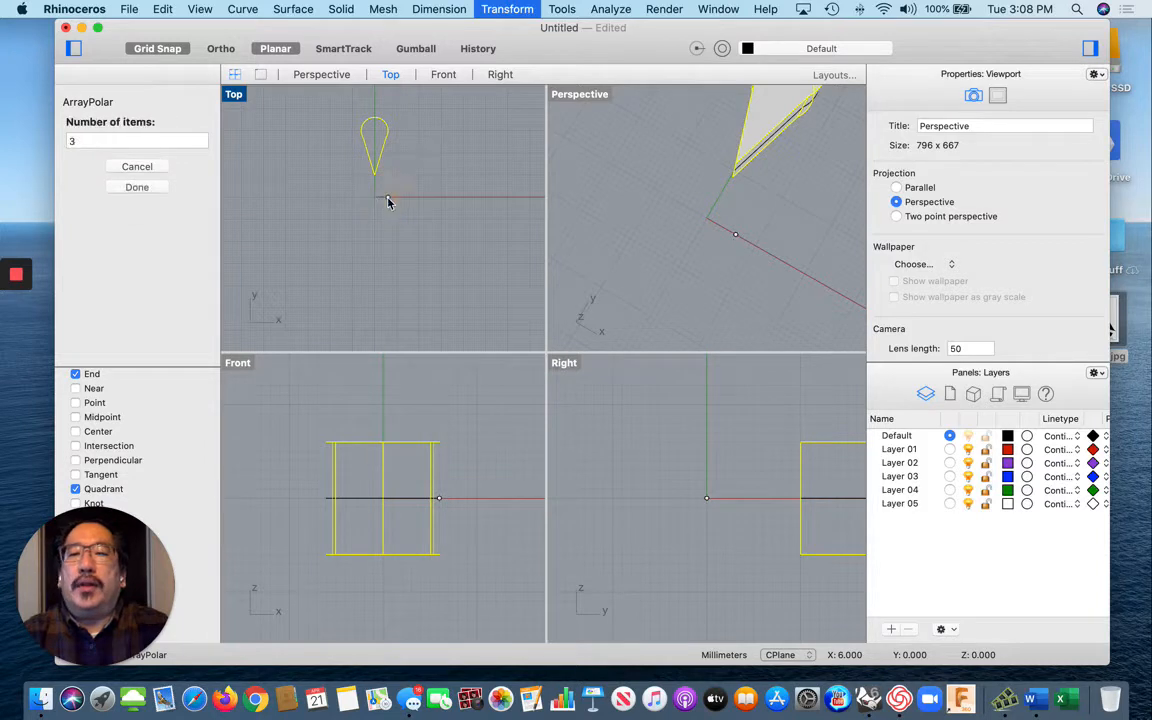
Set the polar array to 9 items with a fill angle of 360 degrees
click(183, 140)
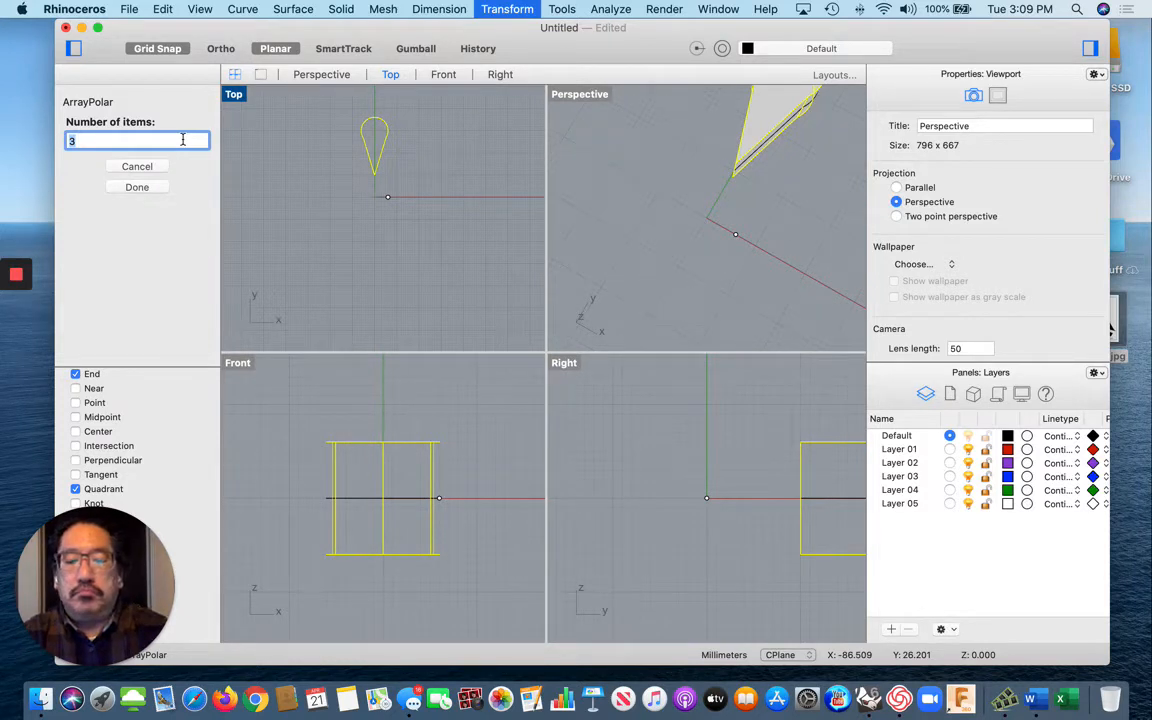
key(Return)
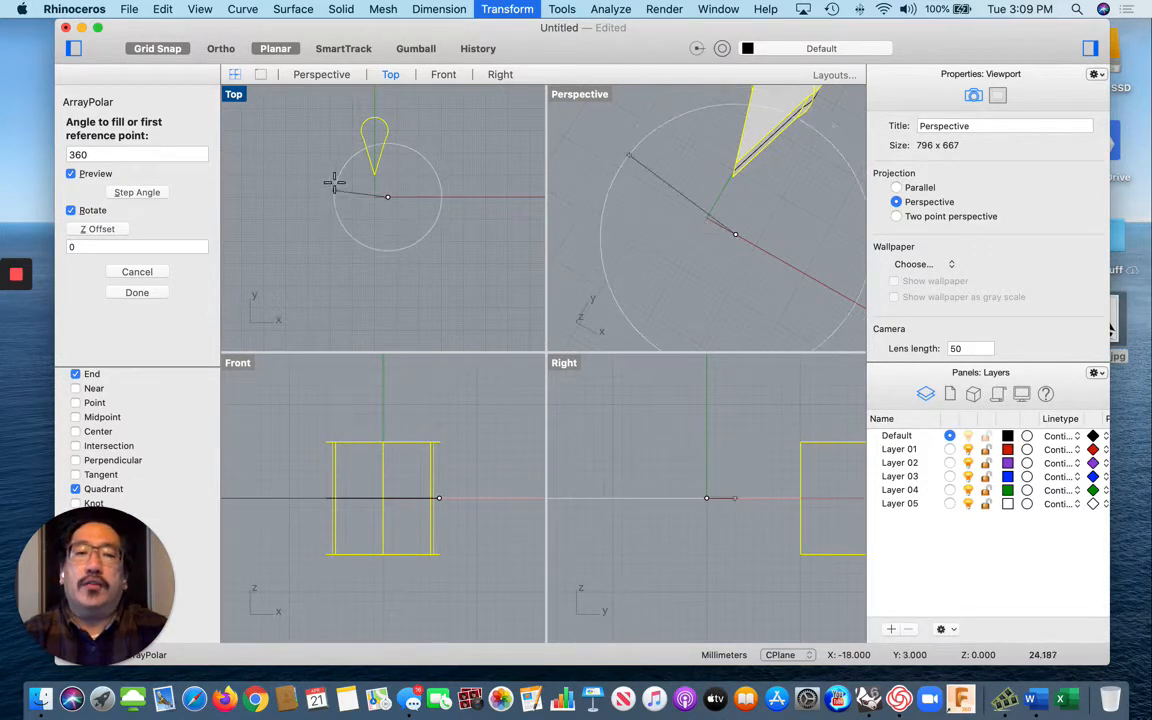
double_click(186, 153)
text(270)
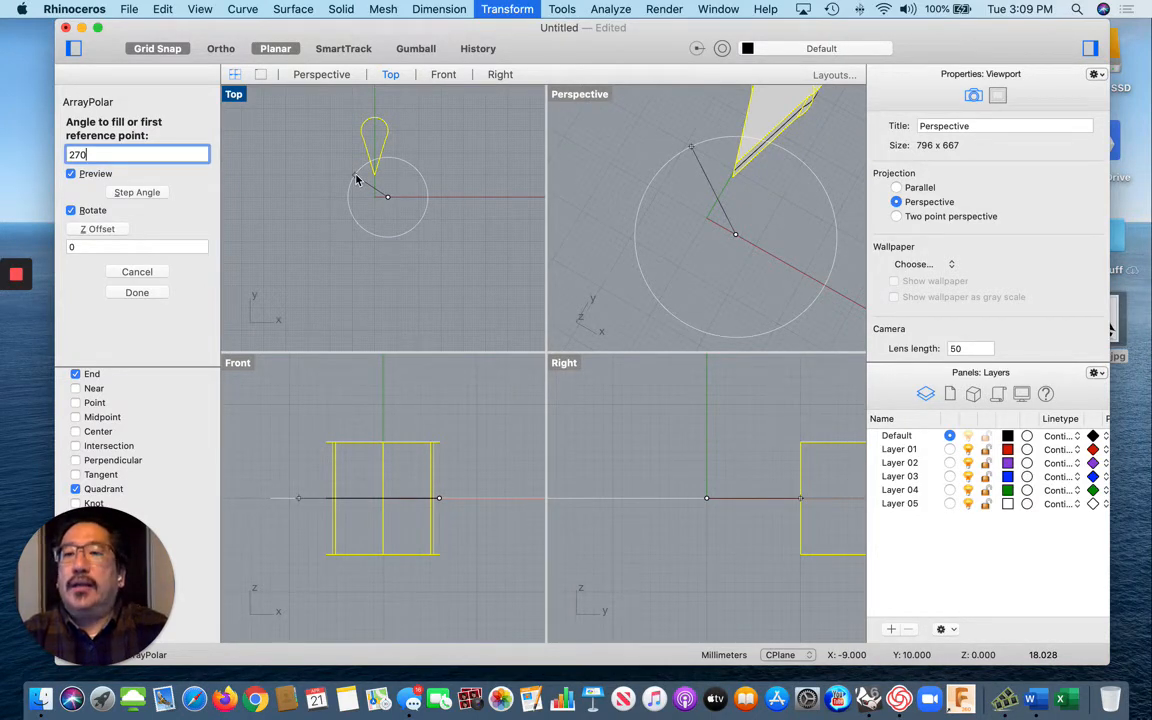
double_click(185, 149)
text(360)
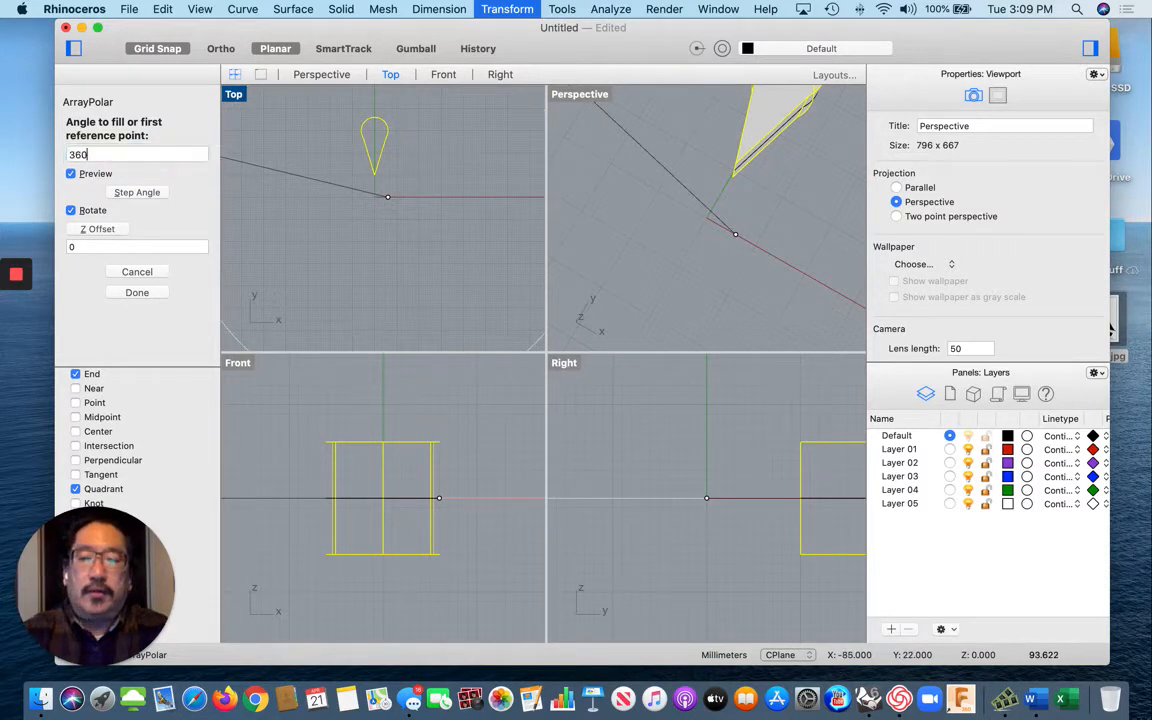
key(Return)
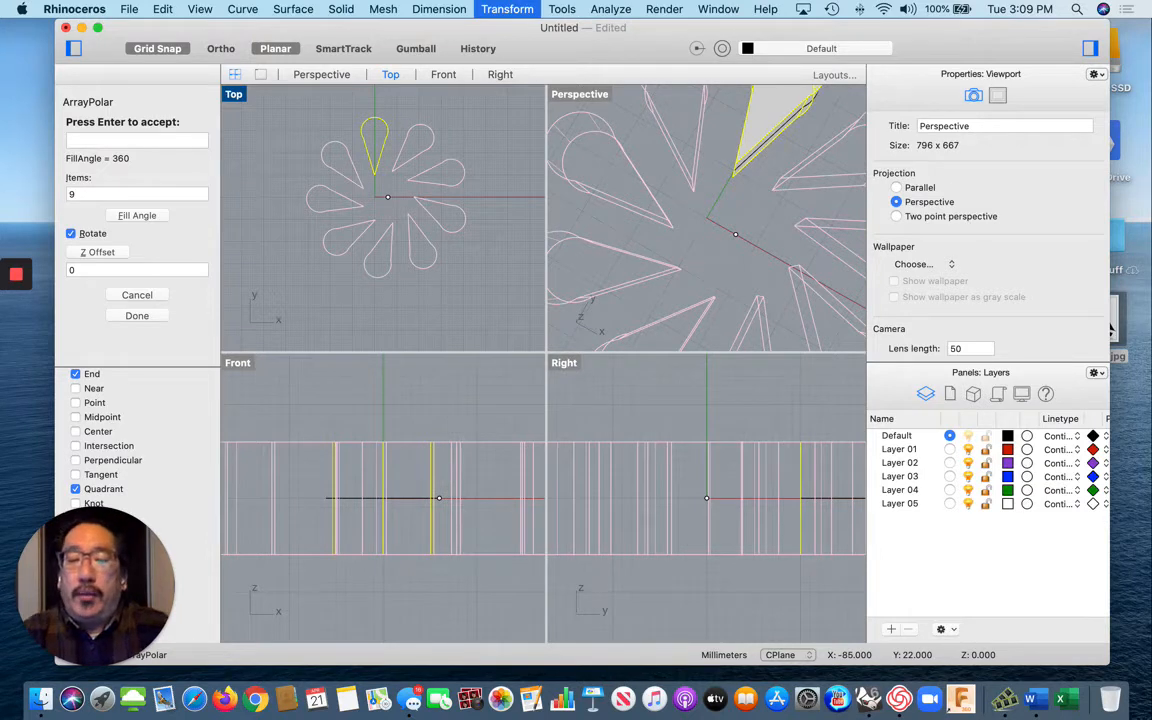
Change the polar array of the teardrop solid to 11 items and accept it
click(84, 195)
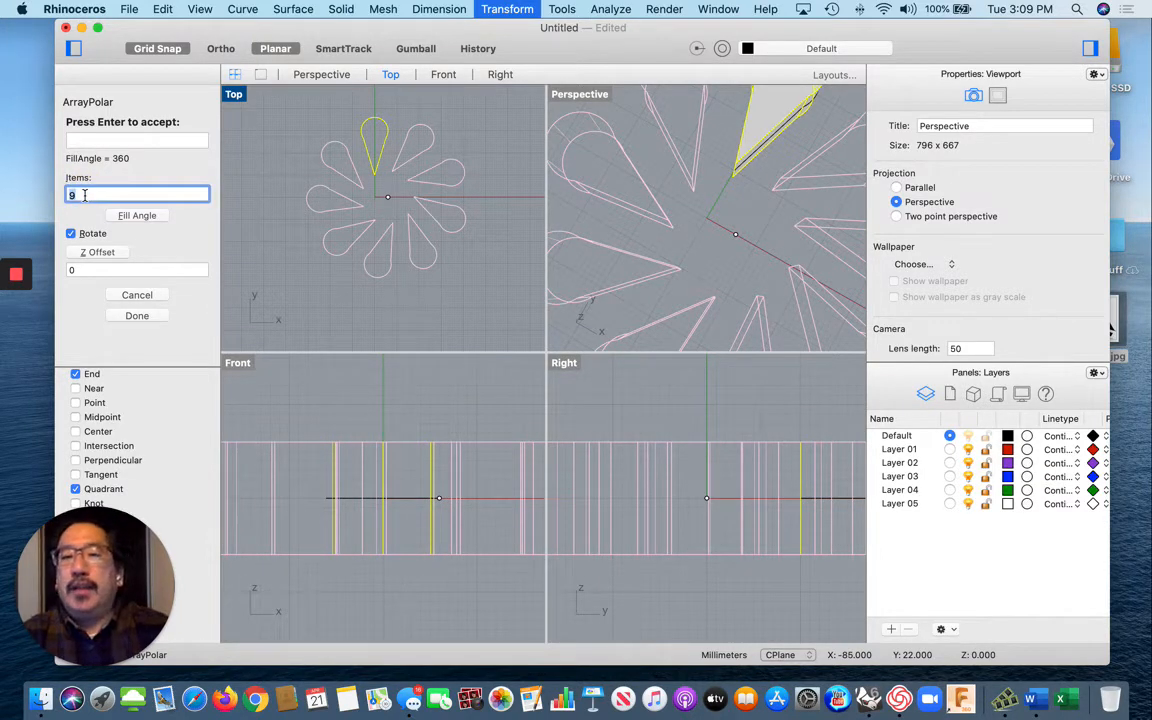
key(BackSpace)
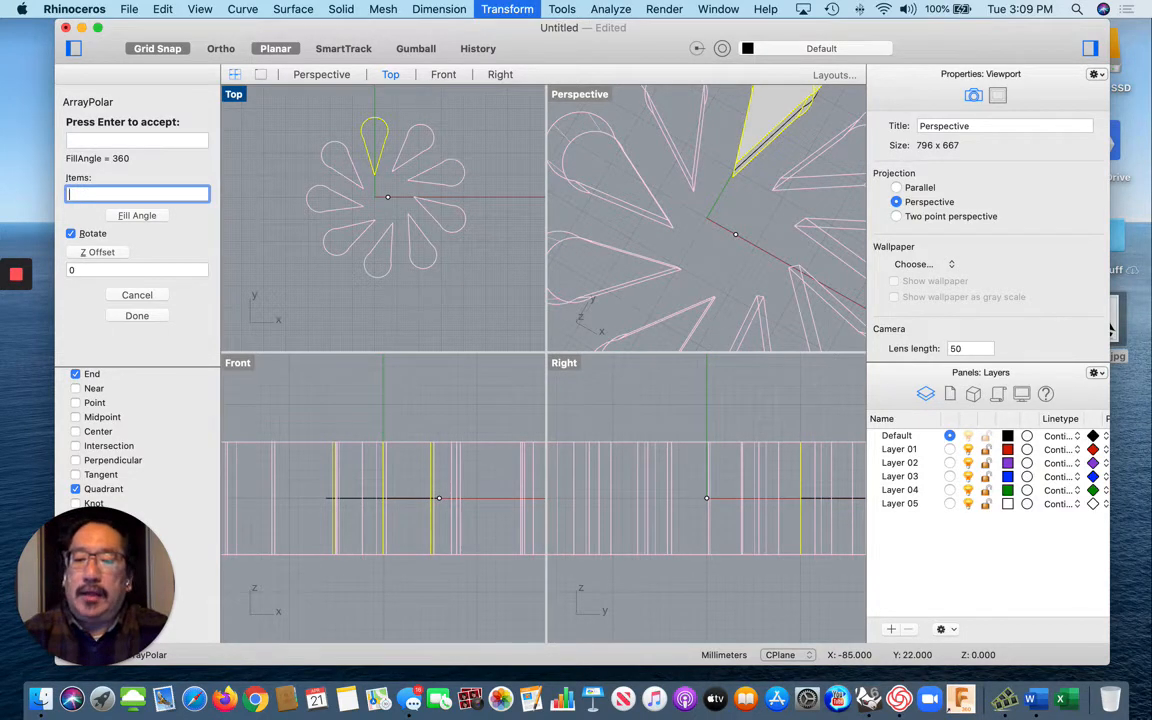
text(11)
key(Tab)
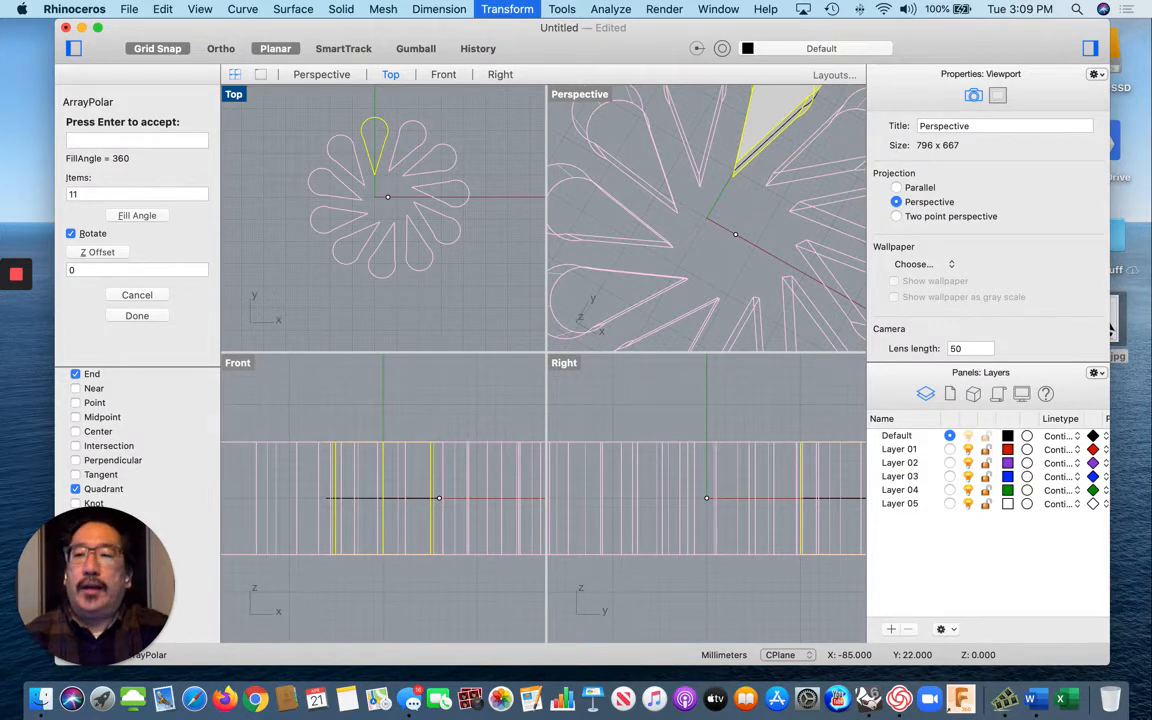
key(Return)
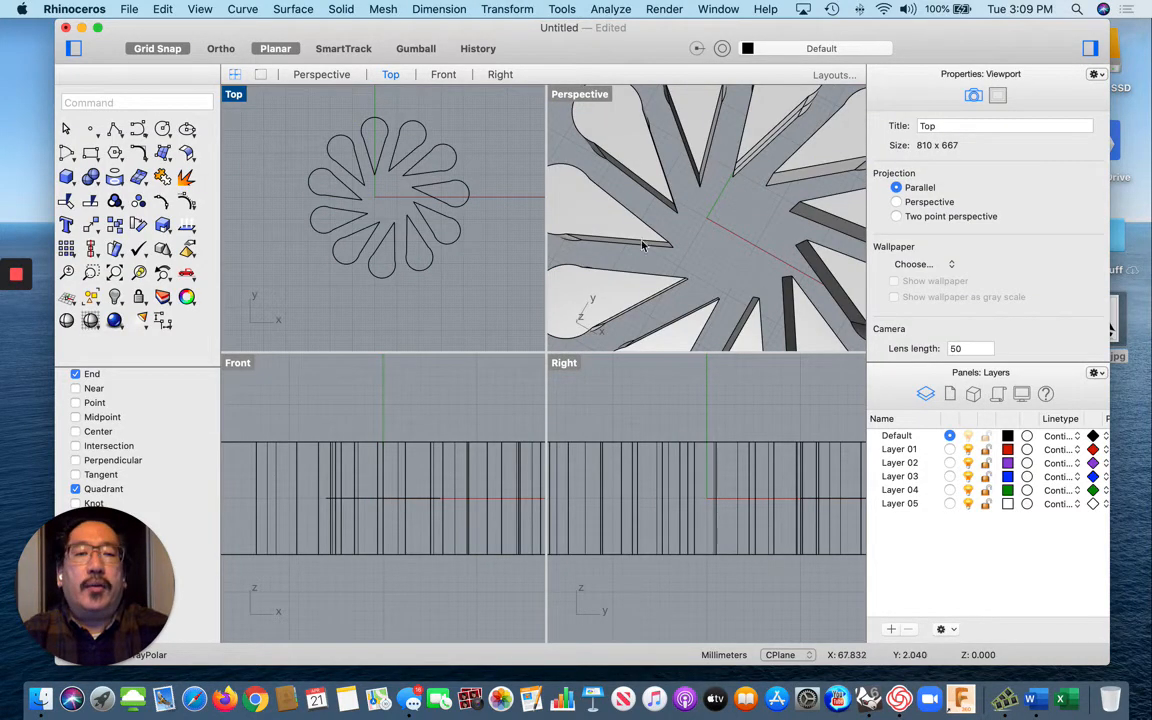
scroll(718, 224, down, 5)
scroll(718, 224, down, 10)
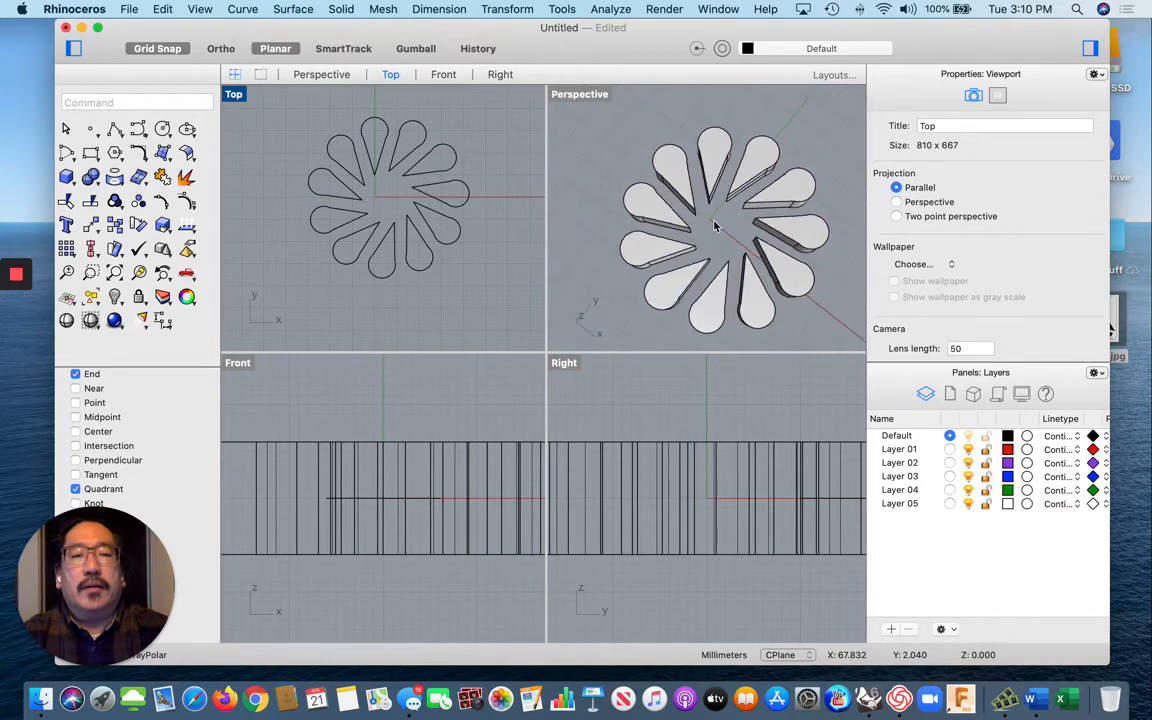
scroll(715, 226, up, 4)
scroll(715, 226, up, 5)
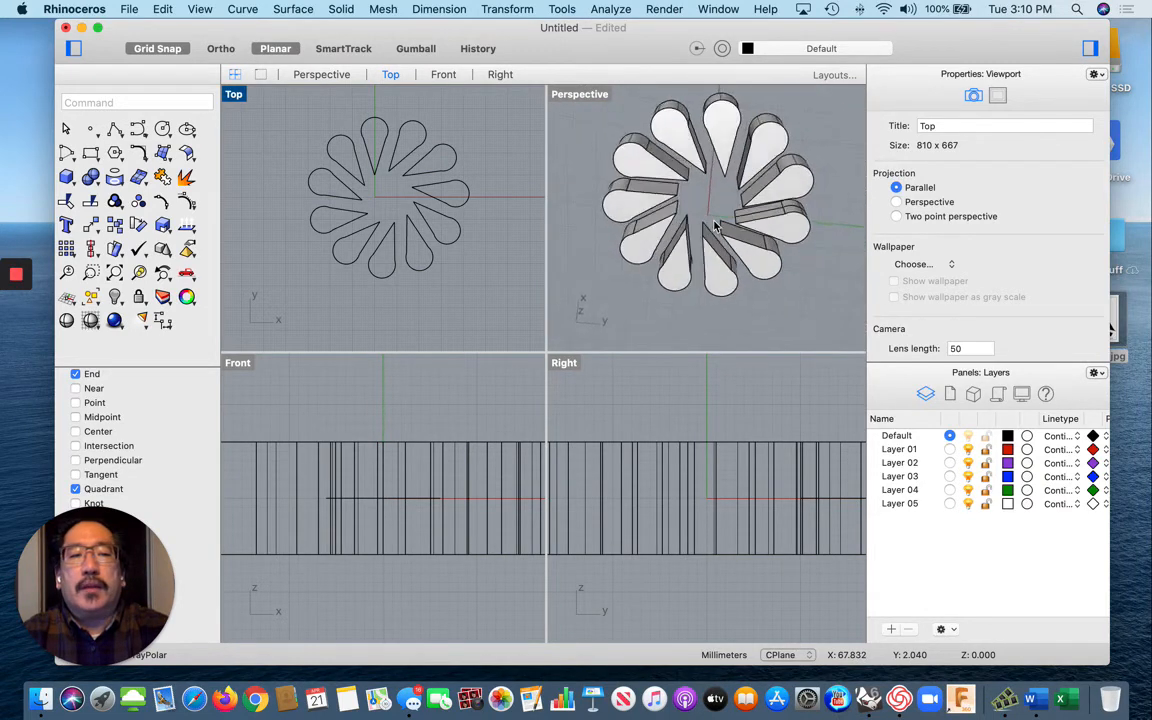
Draw a circle about 41 mm in diameter centred at X 5, Y 0 across the teardrops in the Top view
click(243, 9)
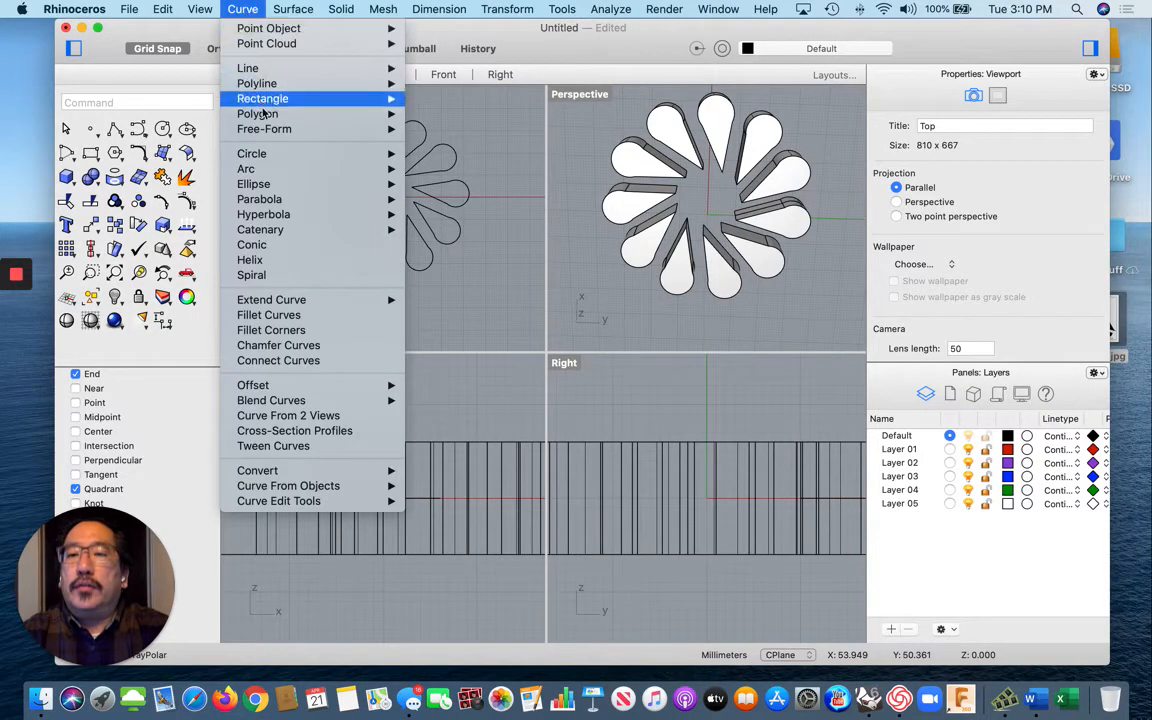
mouse_move(290, 153)
click(440, 155)
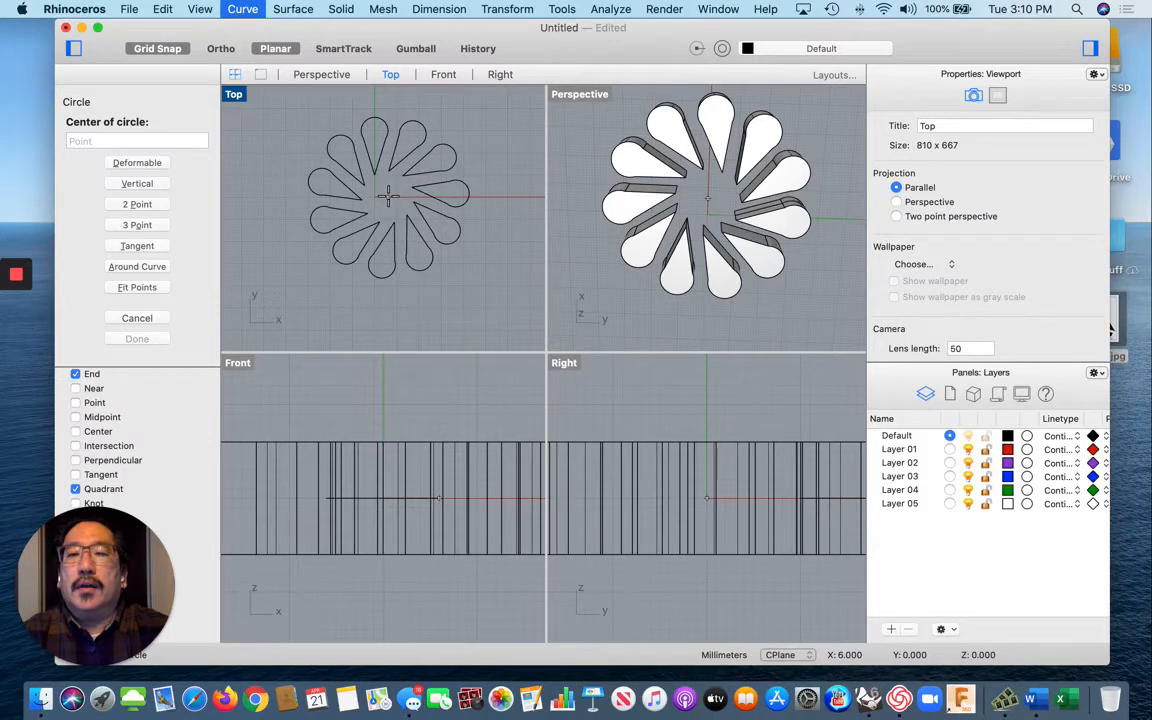
click(386, 196)
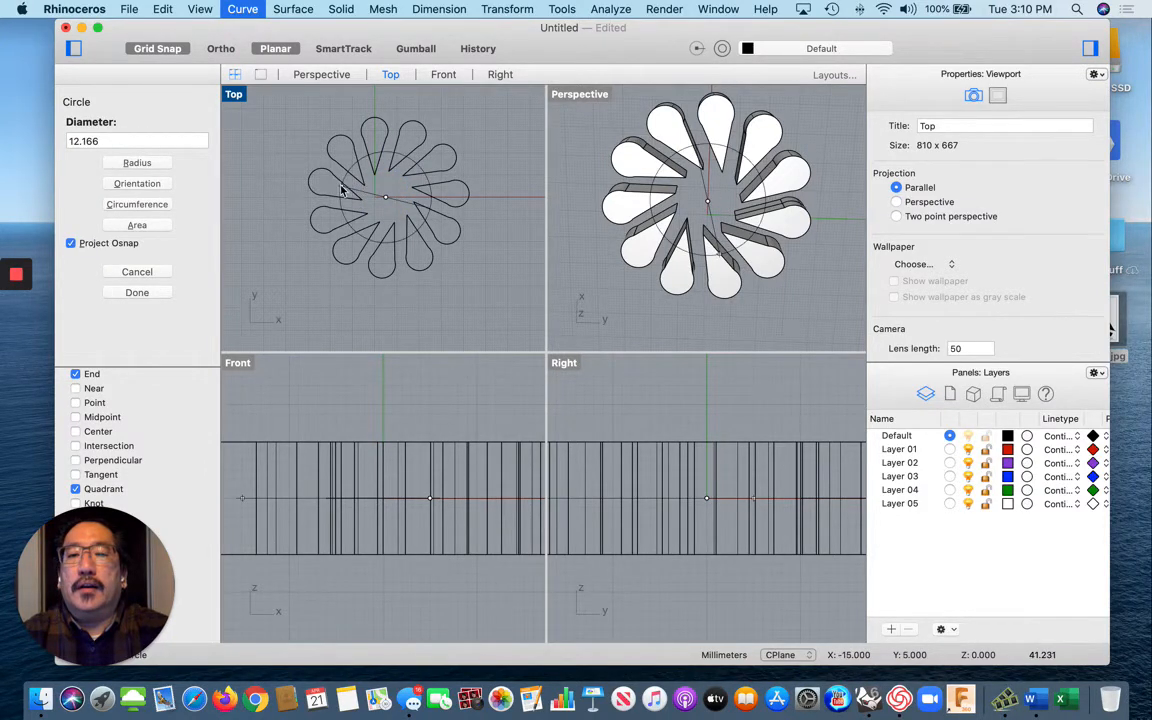
click(342, 186)
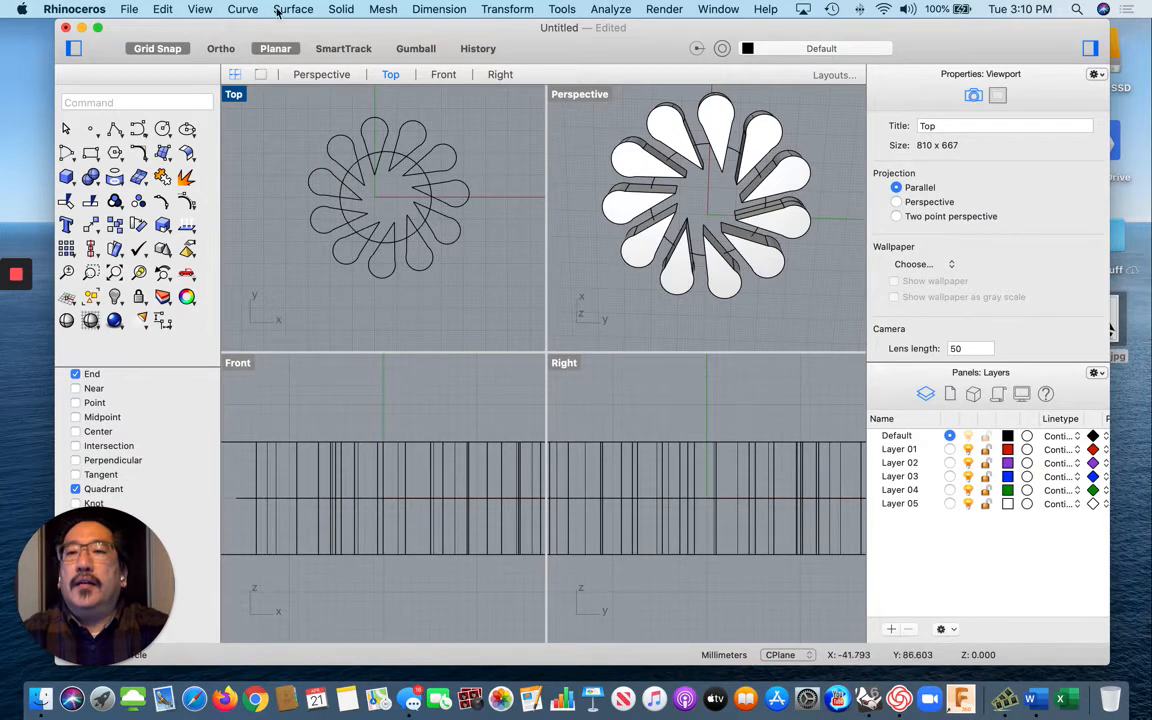
Offset the circle outward by 4 mm with sharp corners to form a concentric ring outline
click(243, 9)
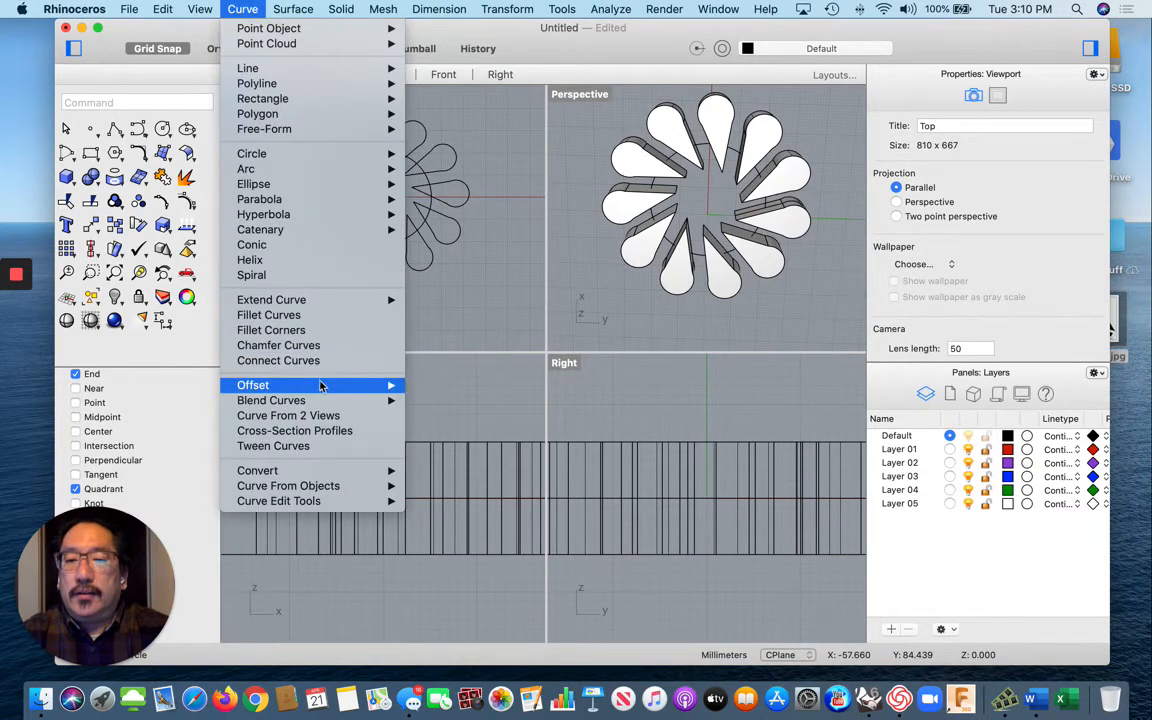
mouse_move(322, 385)
click(430, 385)
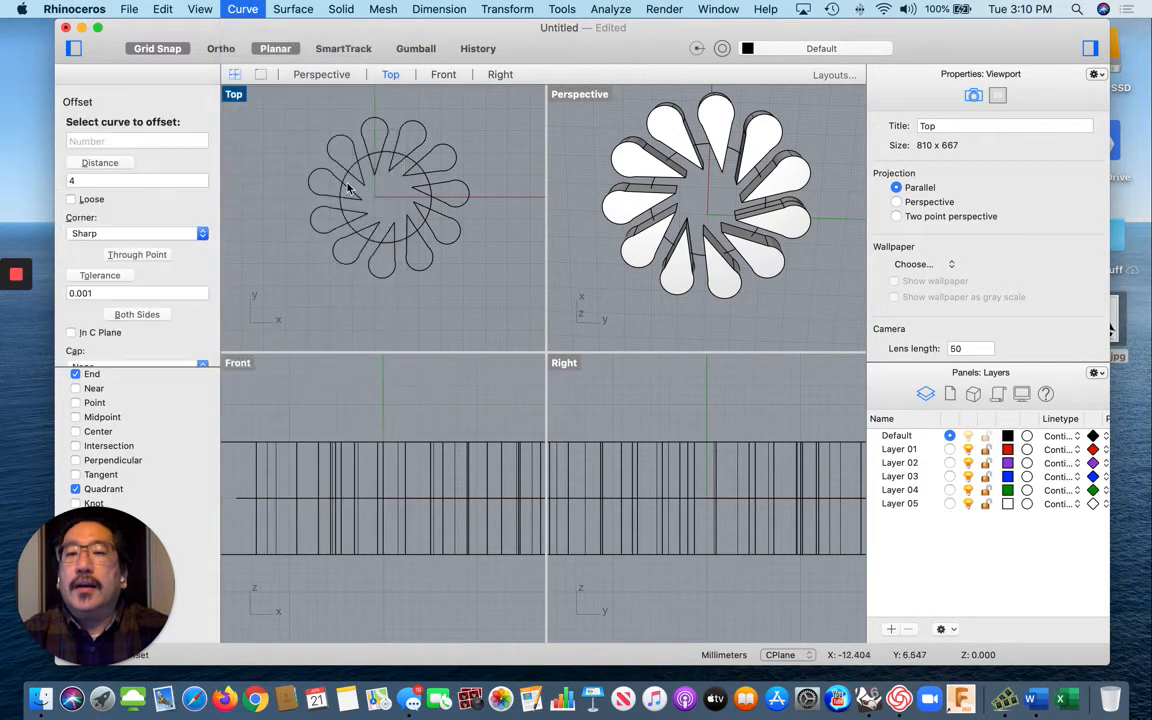
click(341, 185)
click(325, 163)
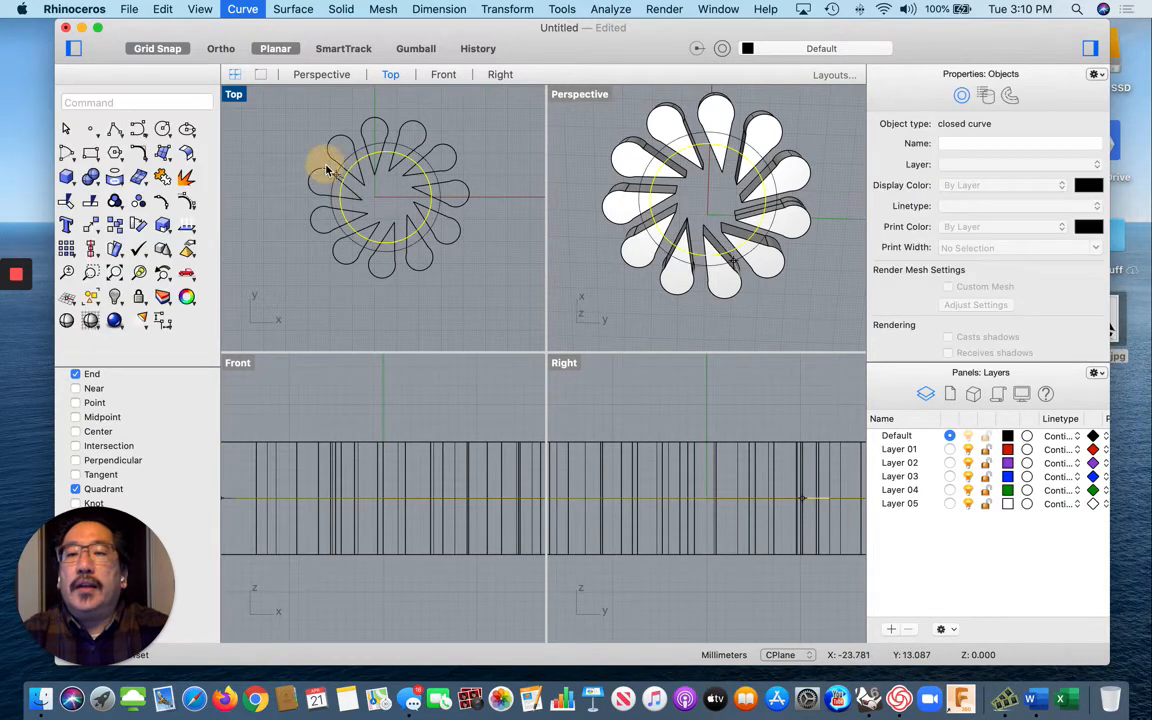
click(301, 111)
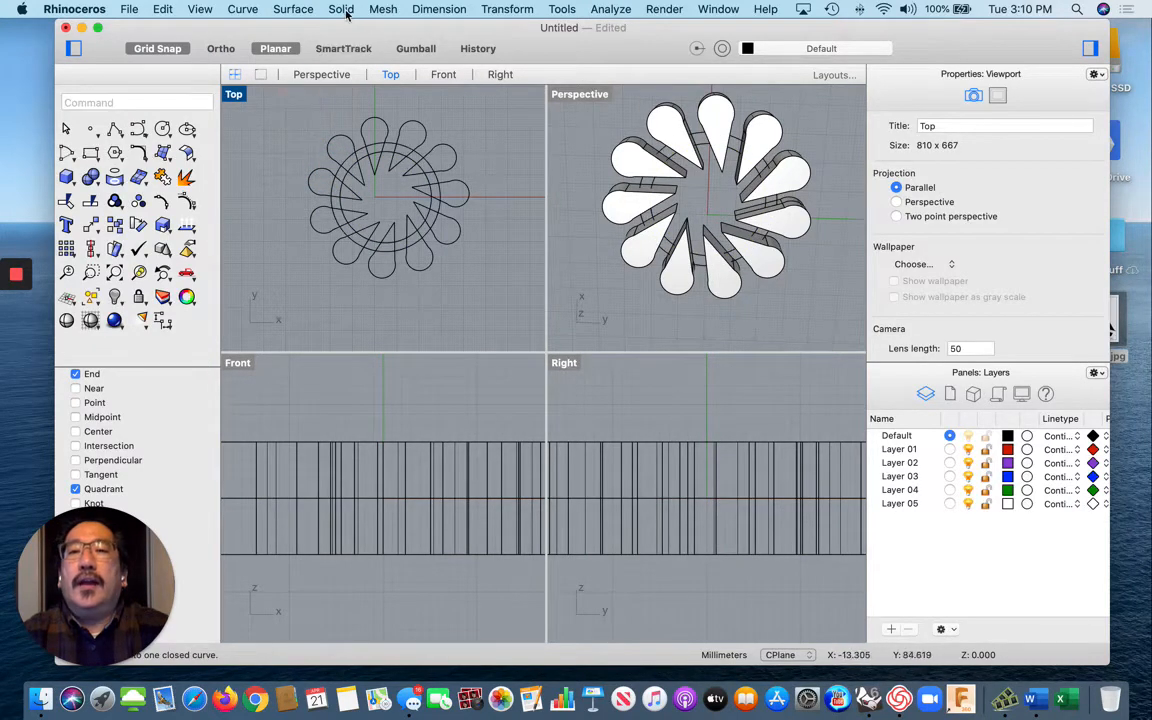
Extrude the two concentric circles into a solid ring on both sides, to about a third of the teardrops' height
click(341, 9)
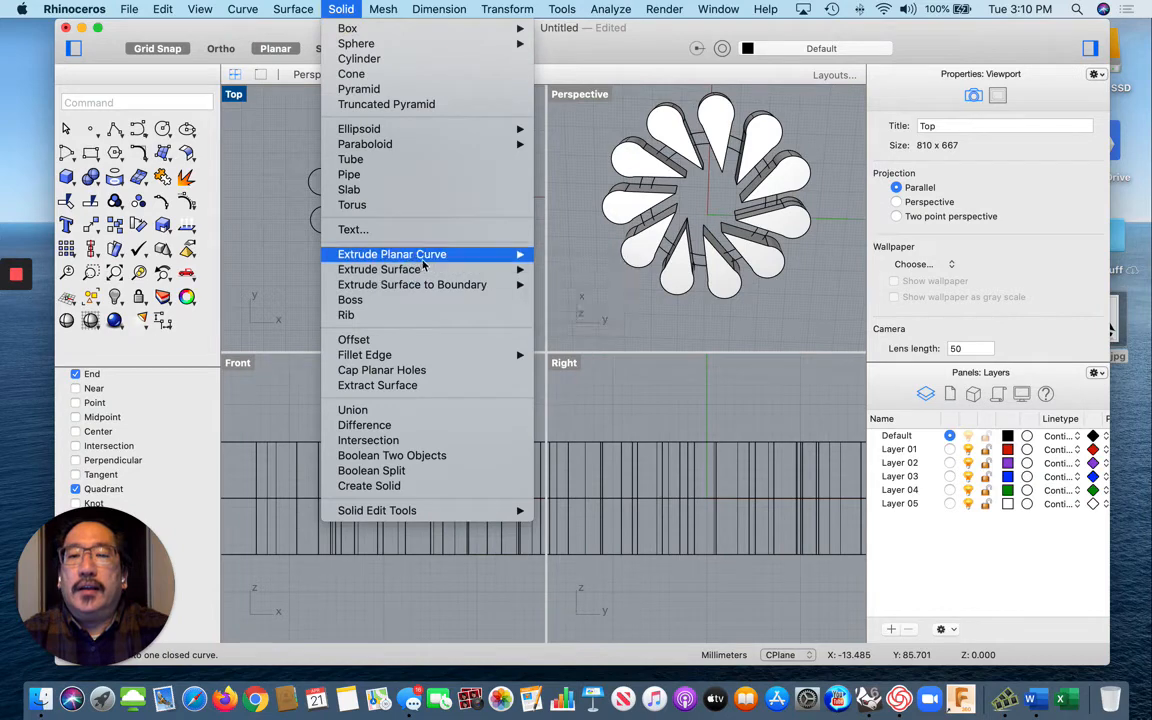
mouse_move(460, 254)
click(556, 254)
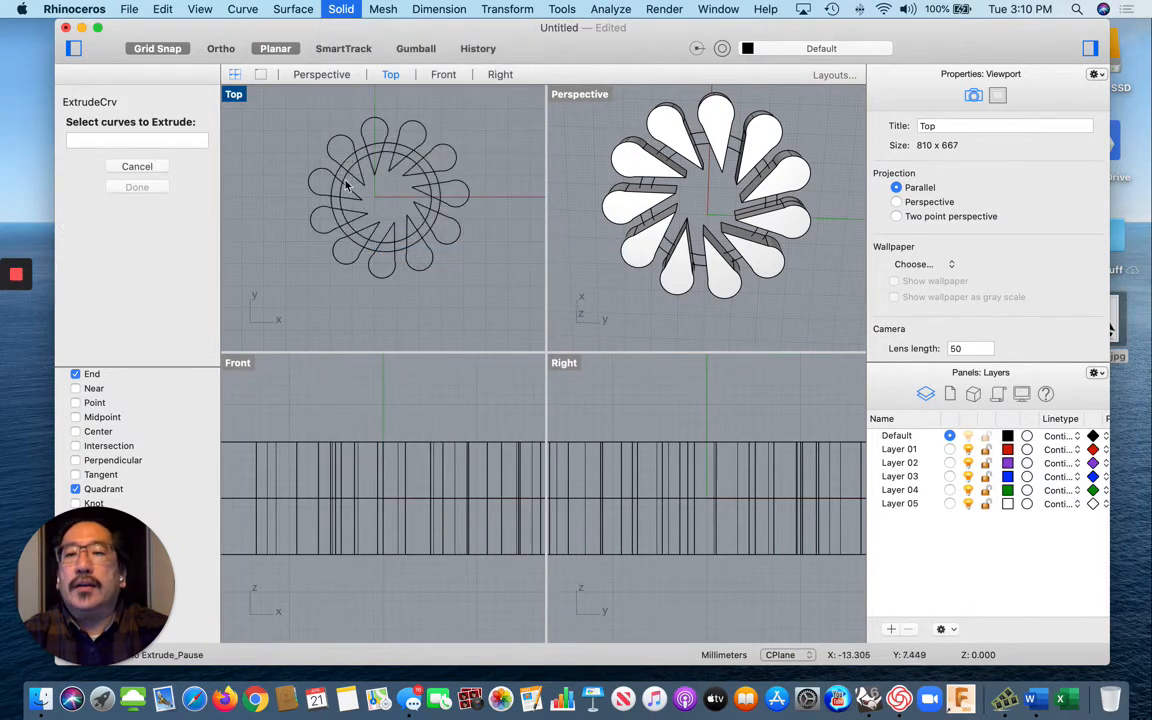
click(338, 174)
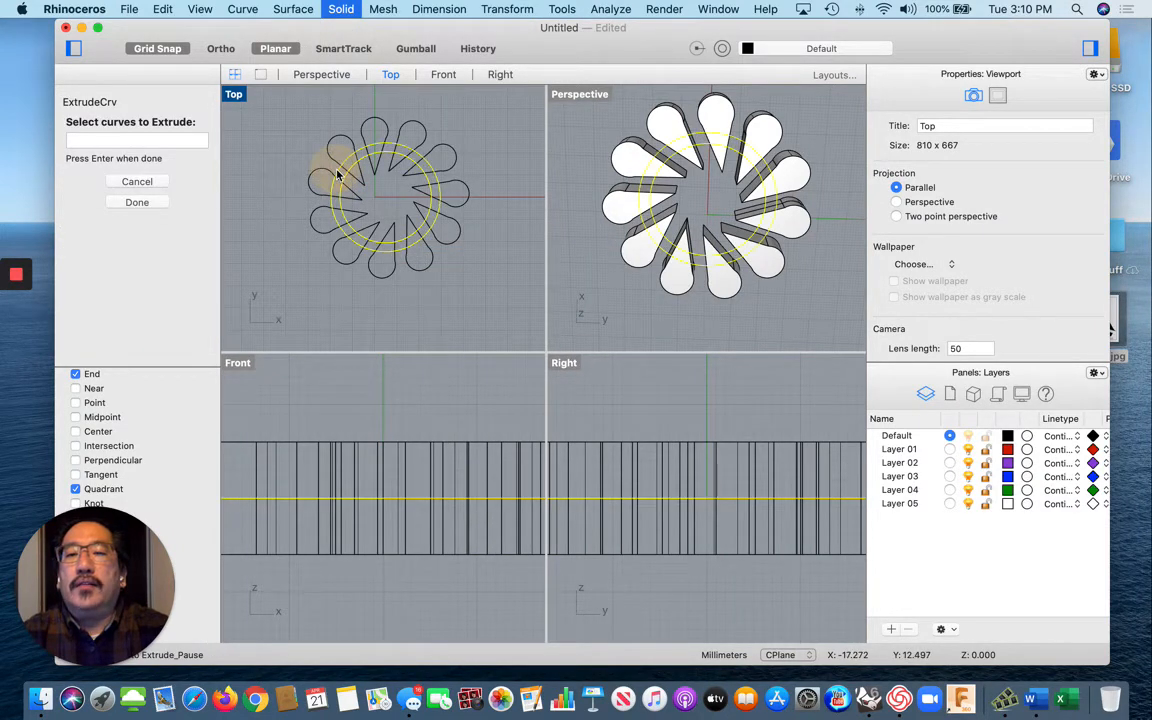
key(Return)
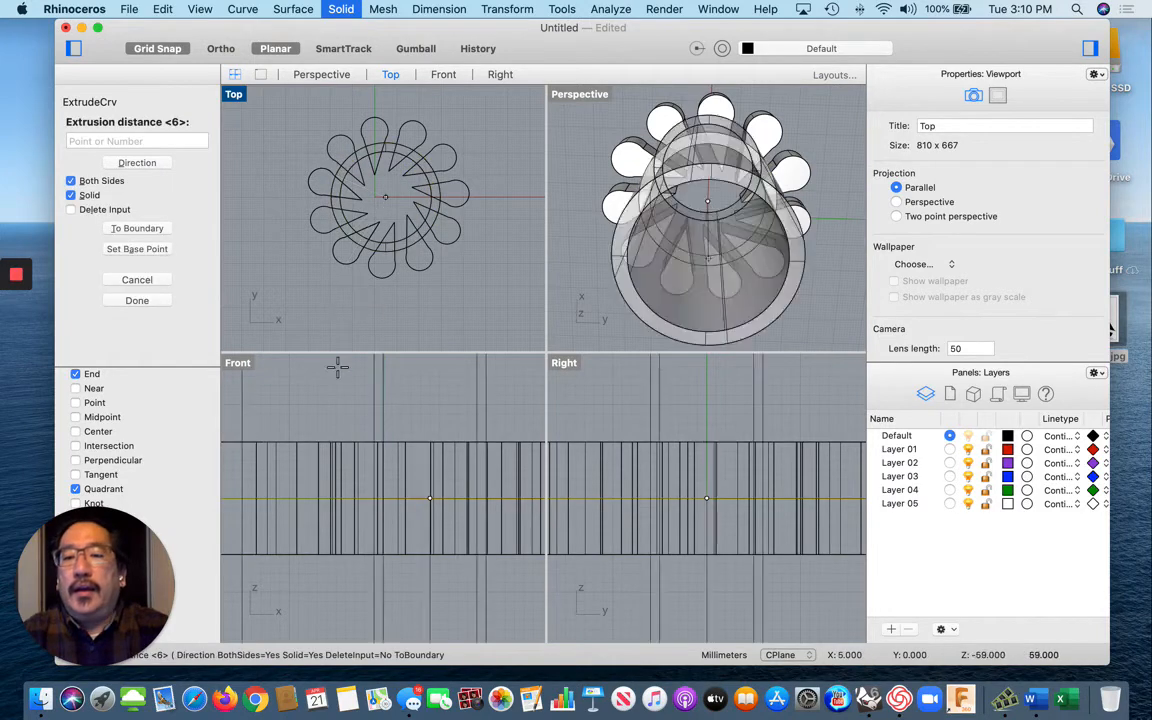
click(332, 478)
key(Escape)
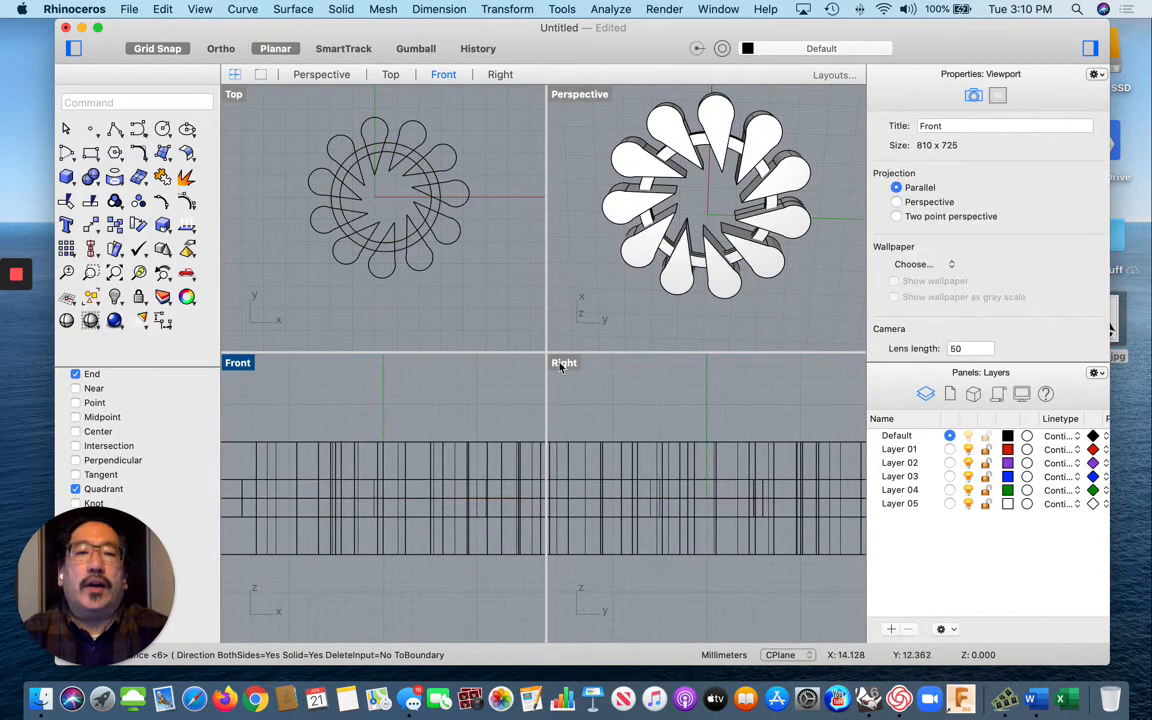
click(767, 302)
scroll(767, 302, up, 10)
scroll(767, 302, down, 10)
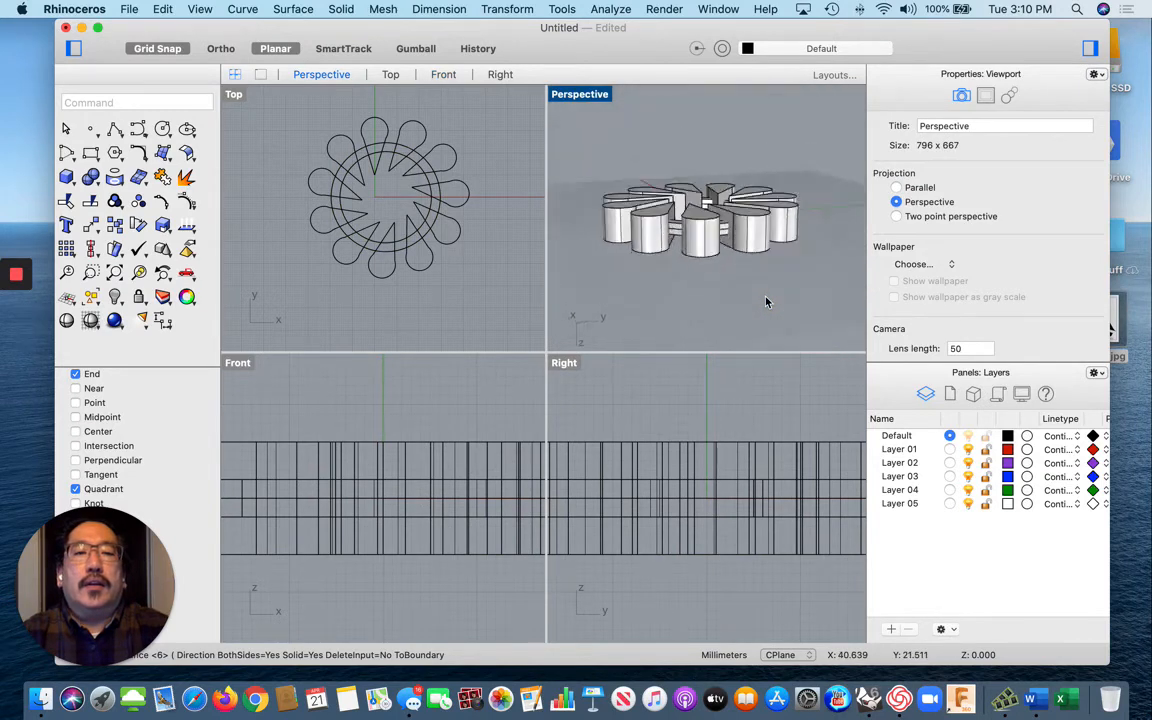
scroll(767, 302, up, 10)
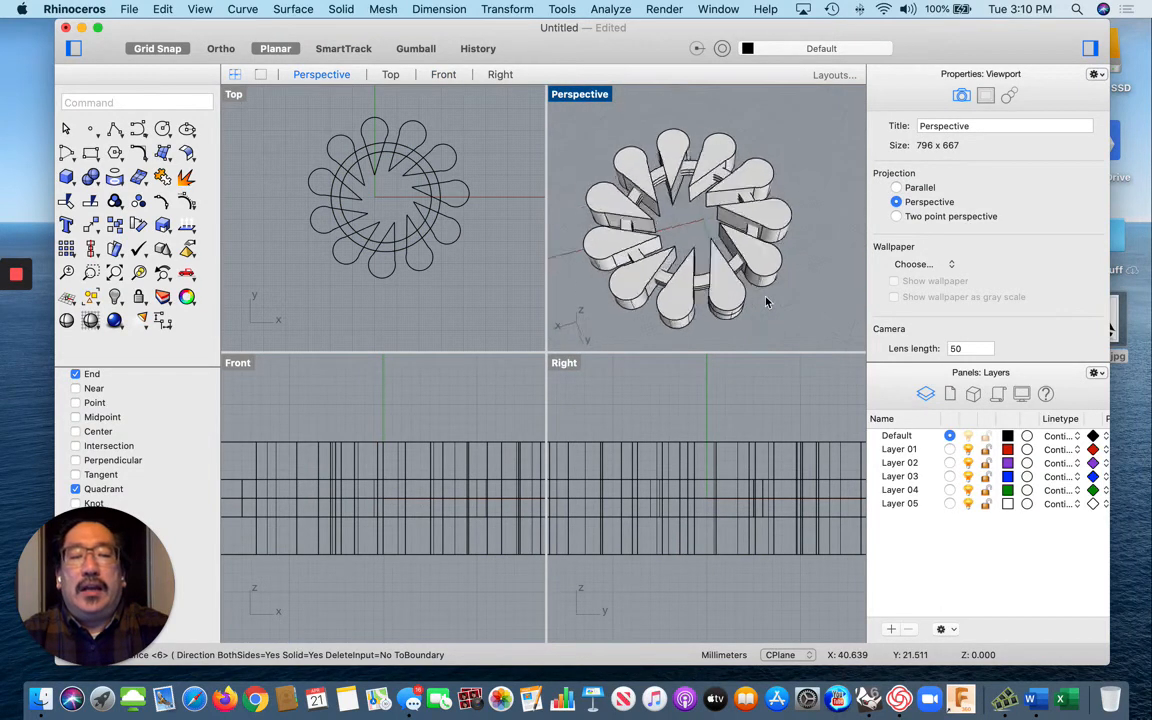
scroll(767, 302, up, 3)
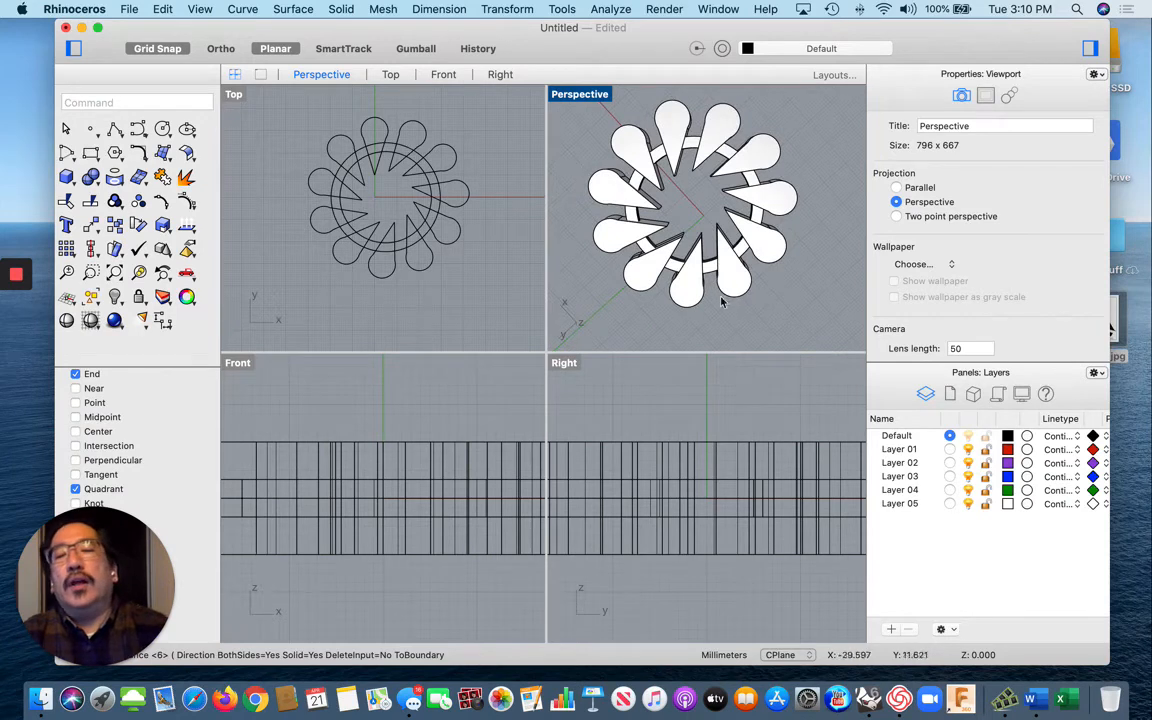
Undo the ring extrusion, the offset, the circle and the polar array, back to the single teardrop solid
key(Escape)
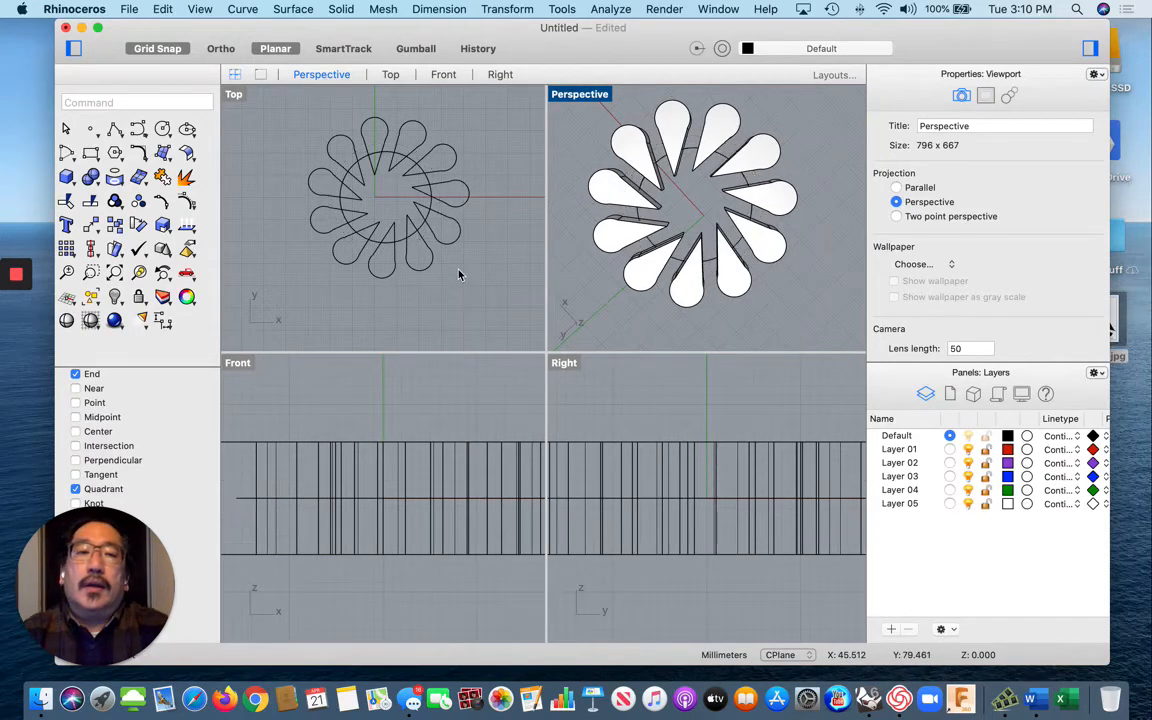
key(super+z)
key(super+z)
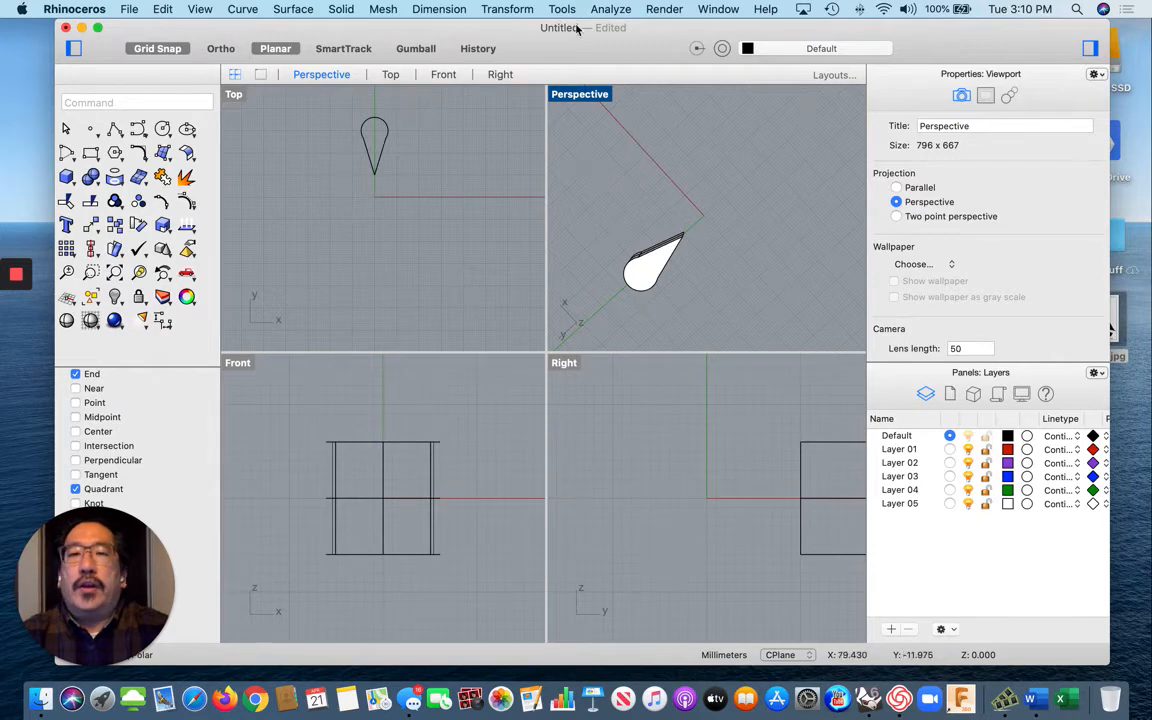
Start a polar array of the teardrop extrusion with its centre at X 11, Y 0 in the Top view
click(512, 9)
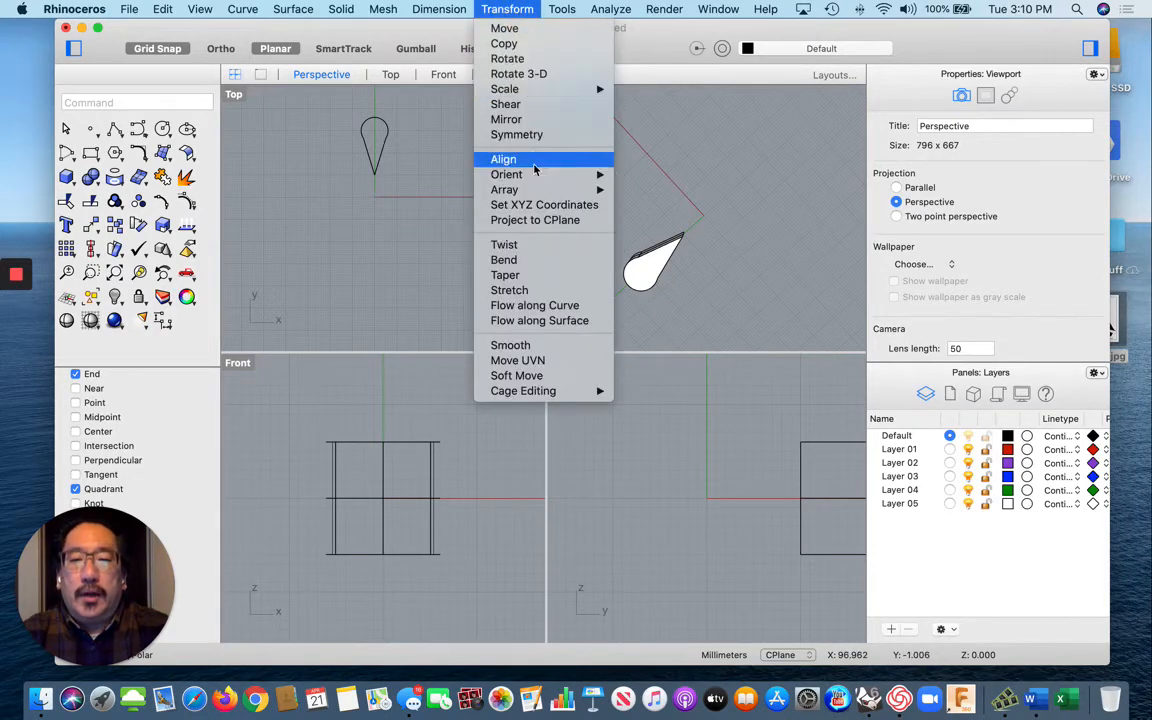
mouse_move(486, 186)
click(645, 205)
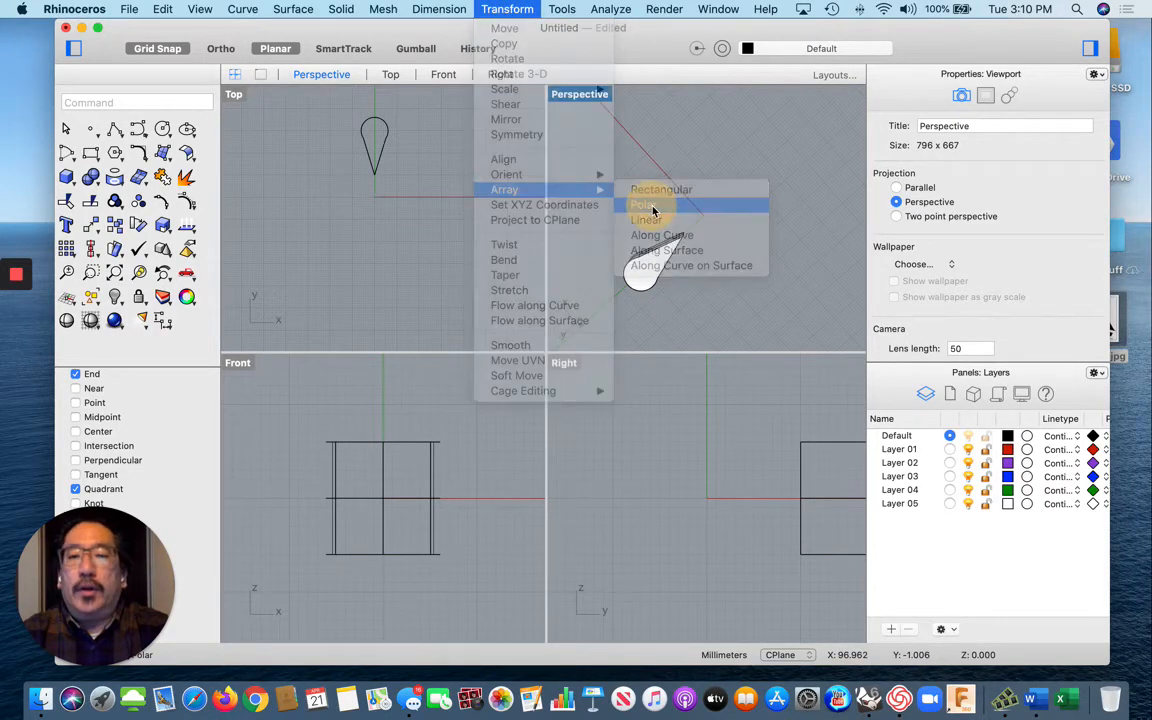
click(385, 162)
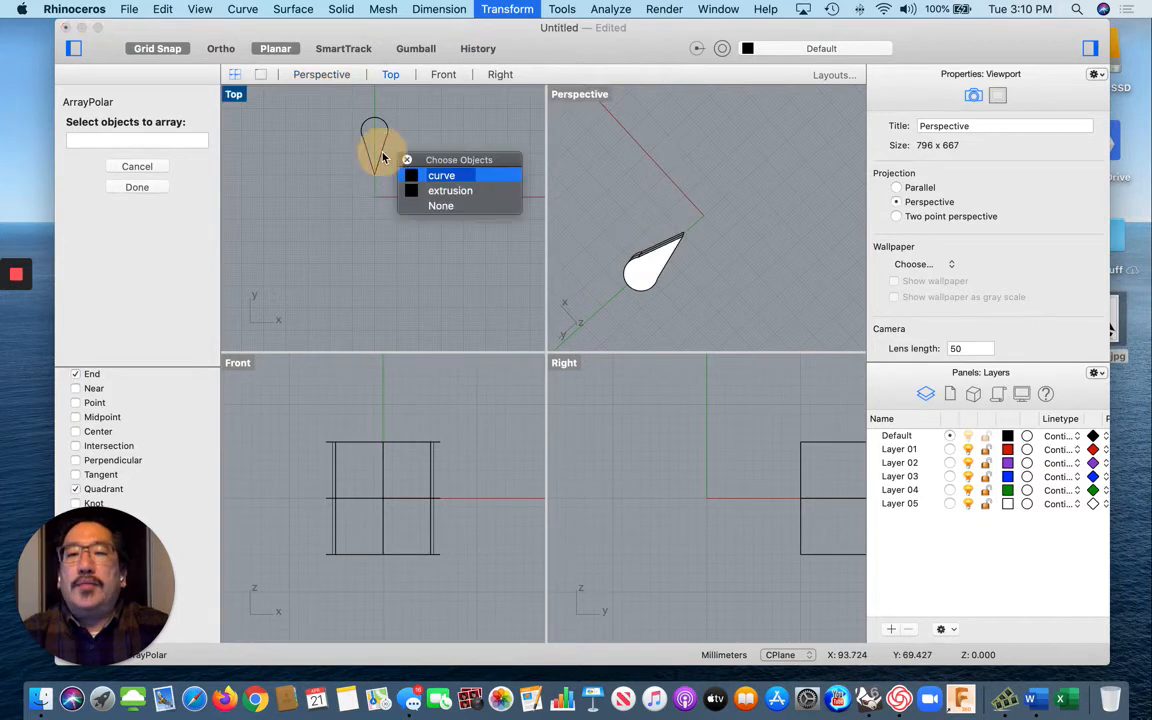
click(415, 195)
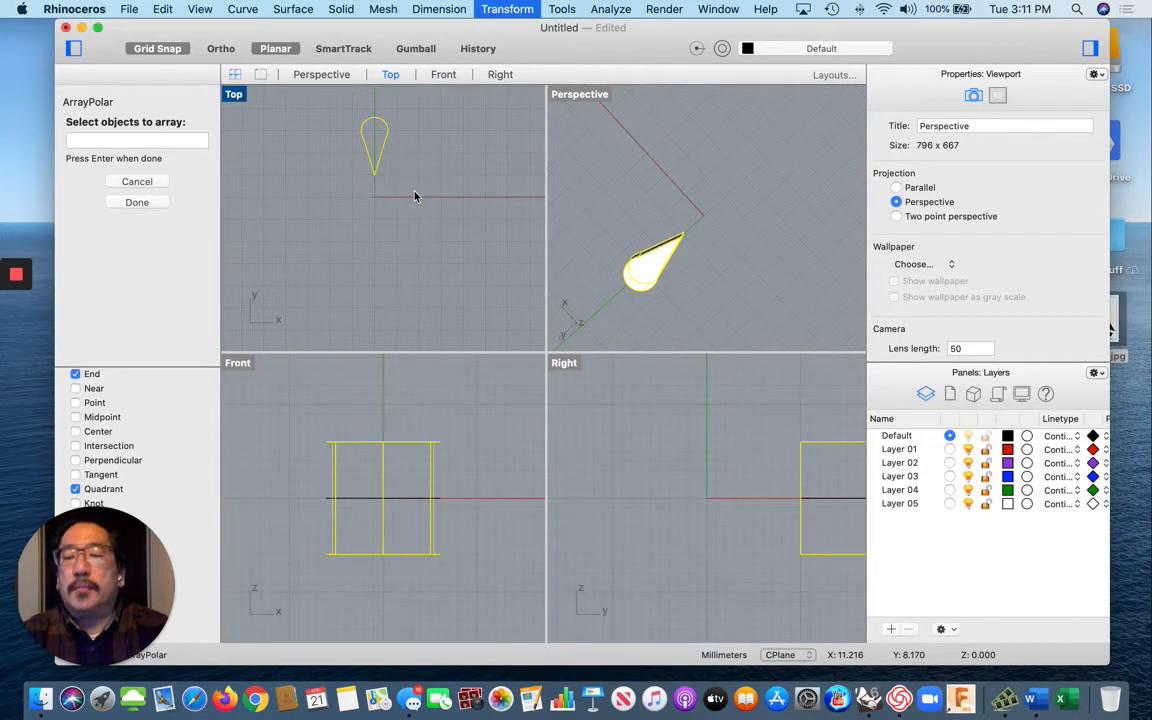
key(Return)
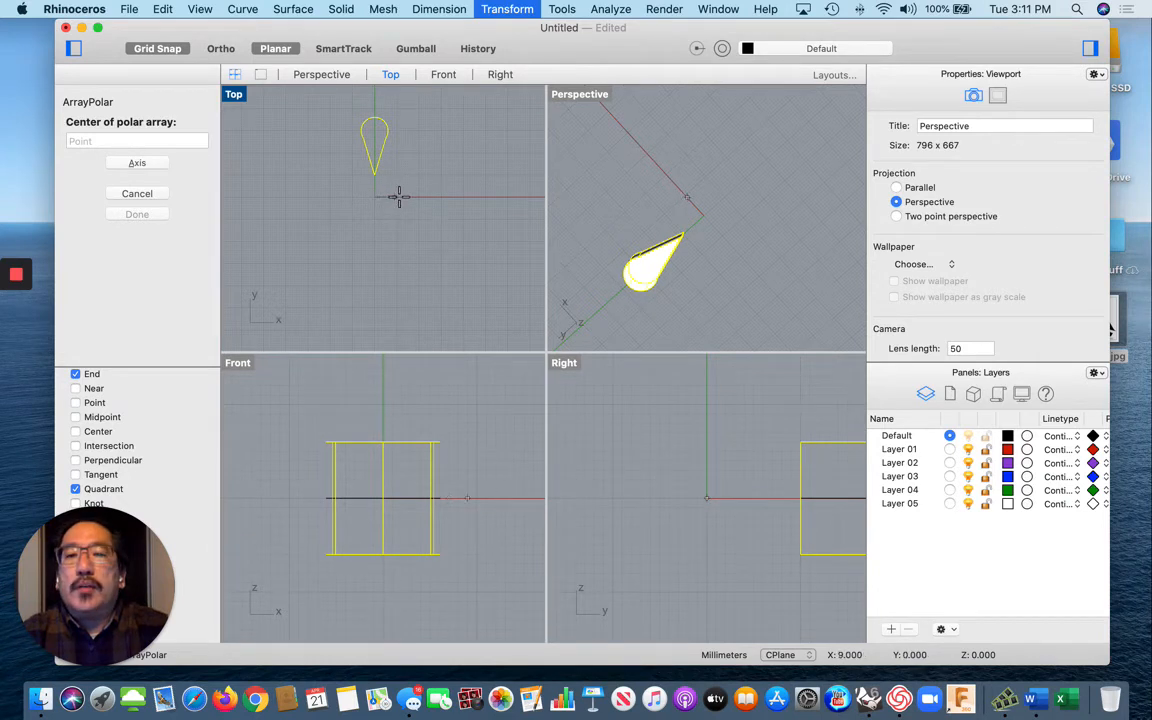
click(399, 197)
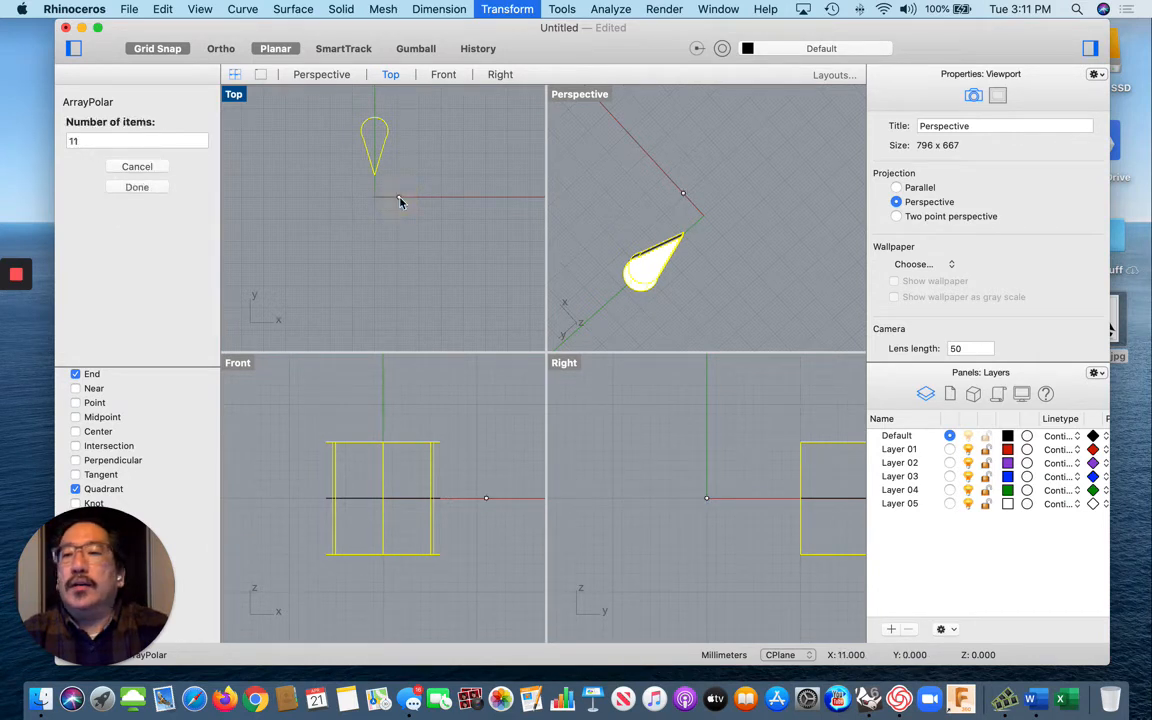
Set the polar array to 7 items with a fill angle of 270 degrees
double_click(148, 140)
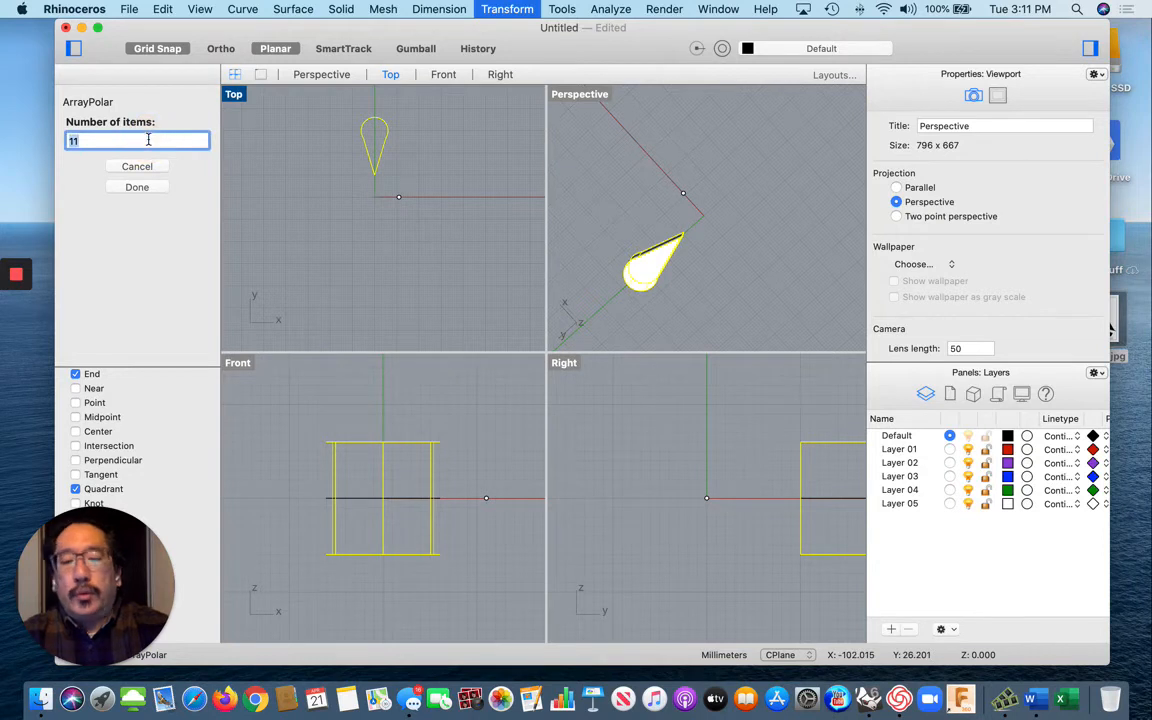
text(7)
key(Return)
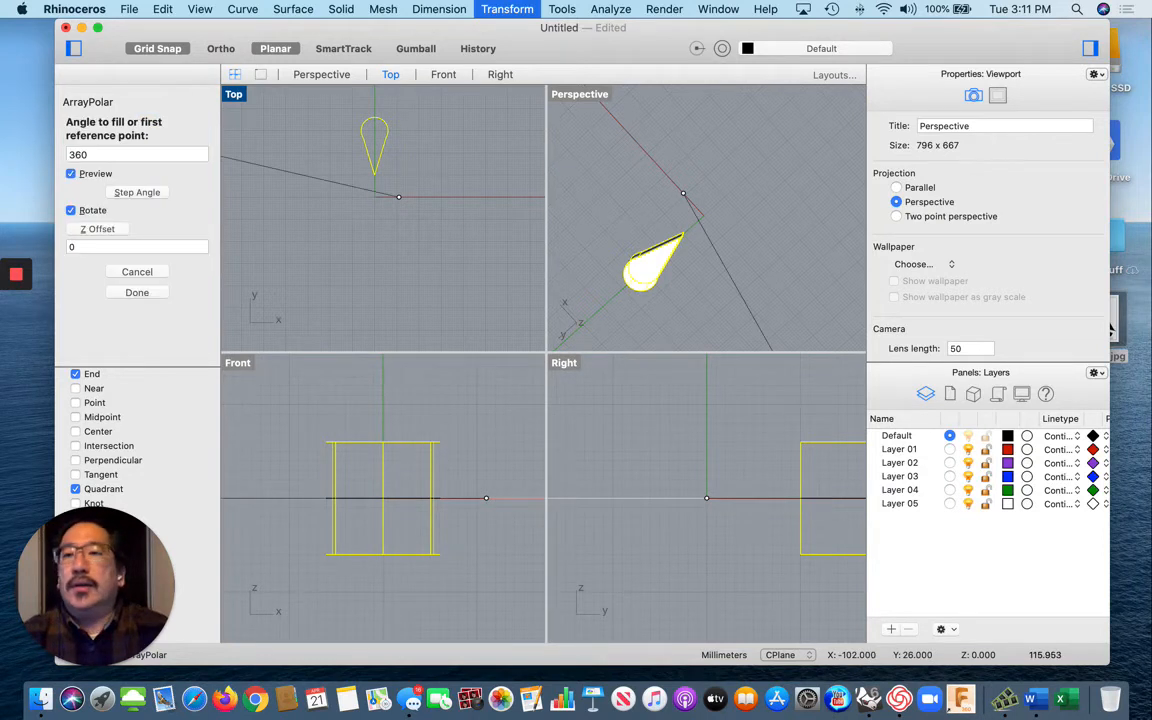
double_click(103, 153)
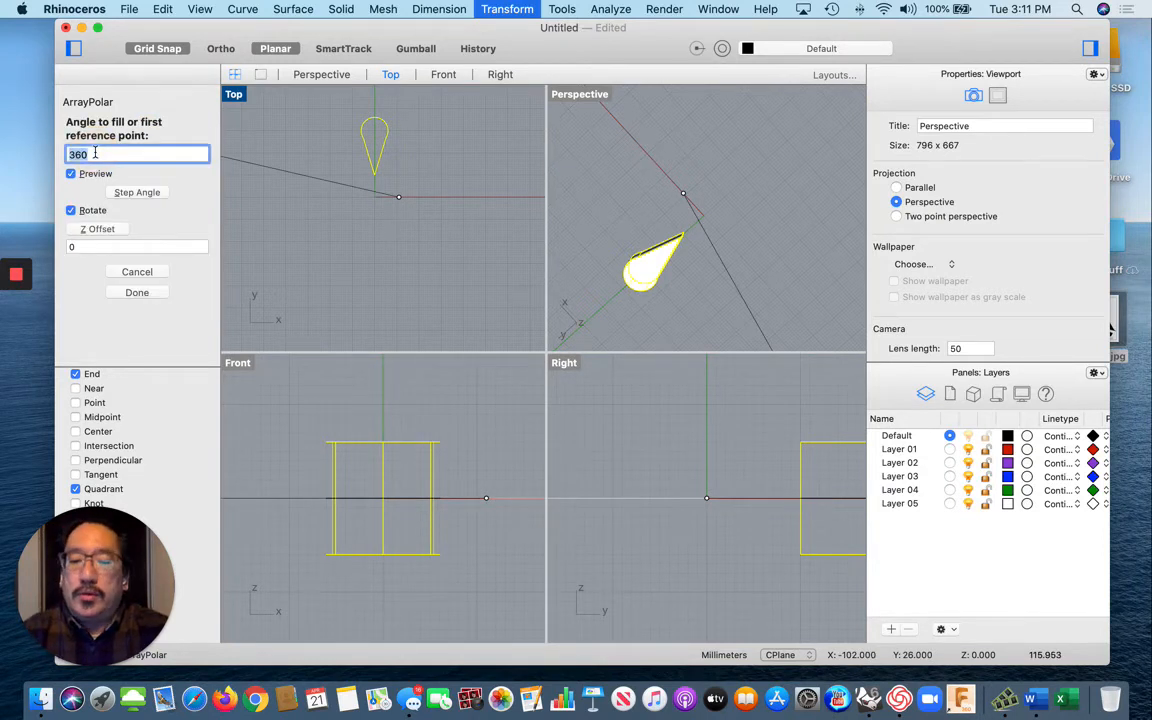
text(270)
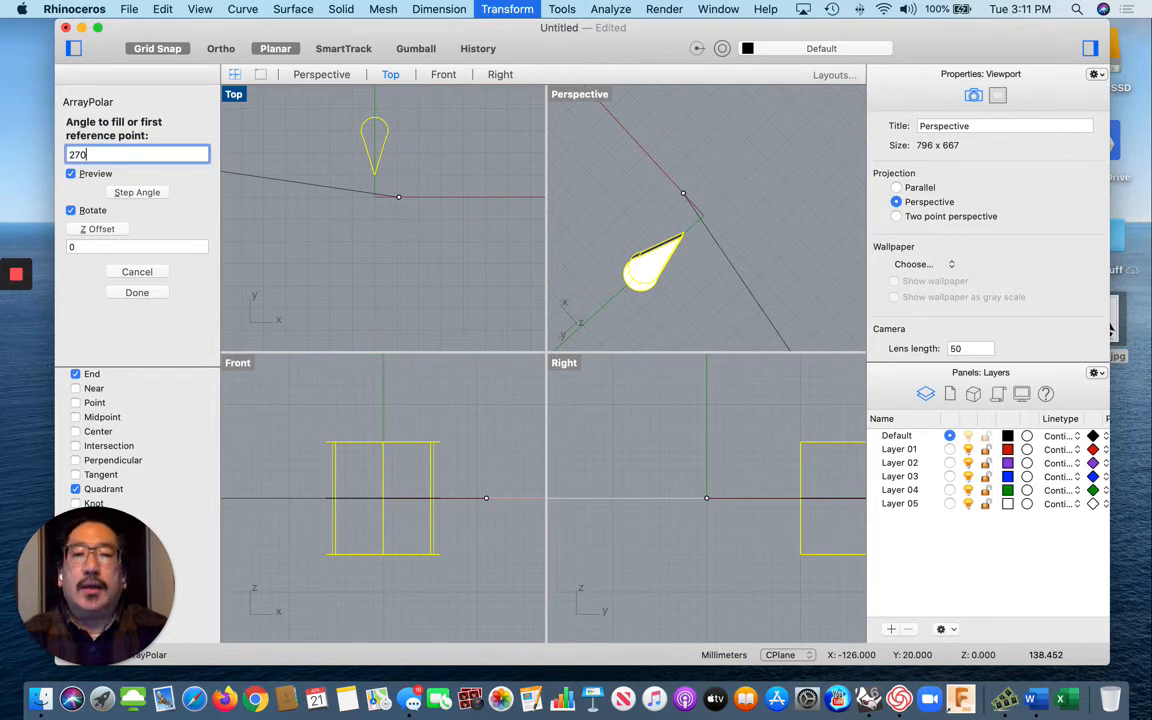
key(Return)
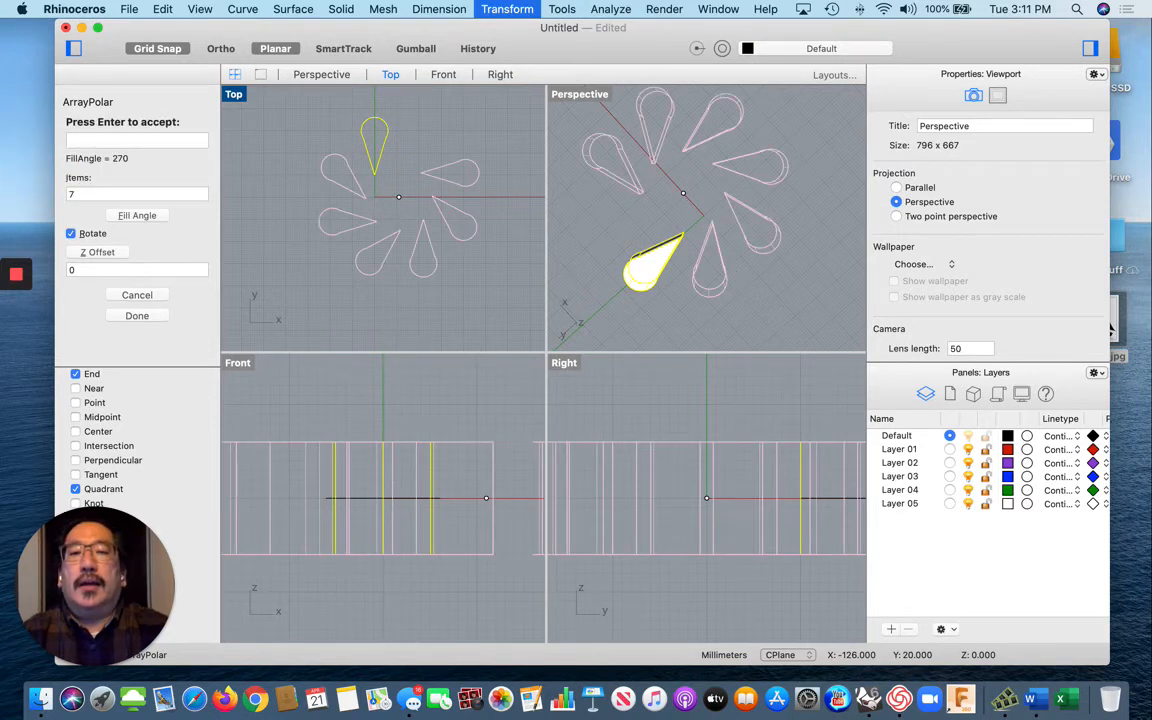
click(125, 143)
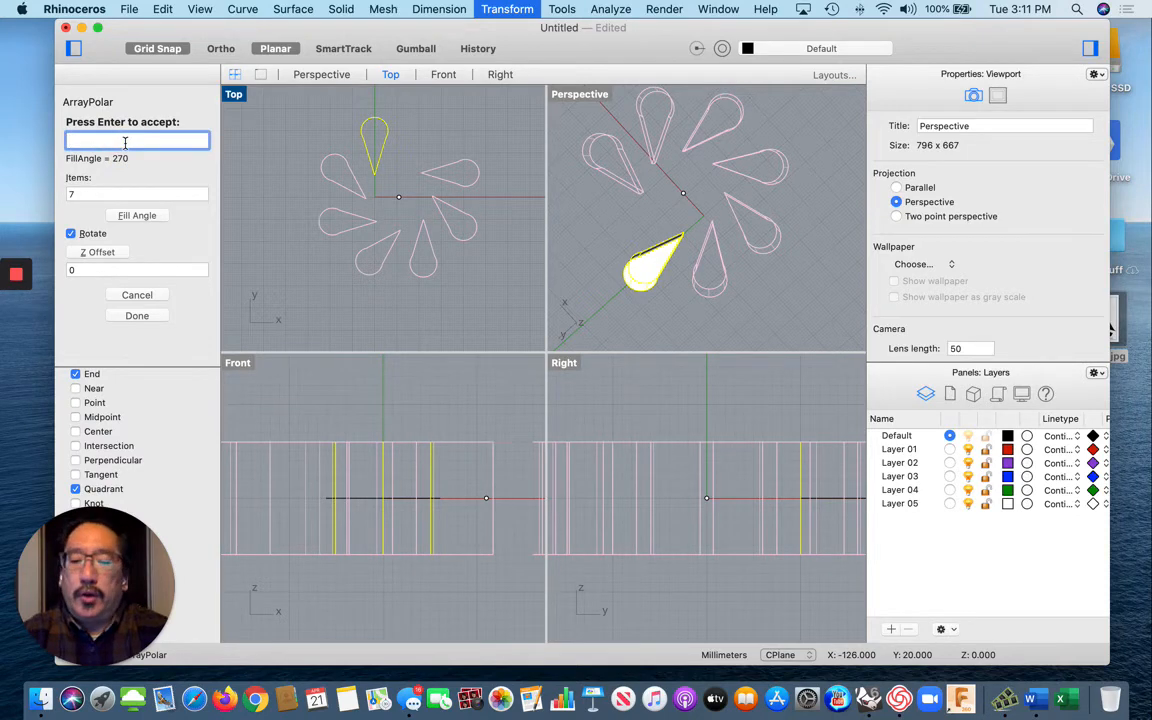
text(200)
key(Return)
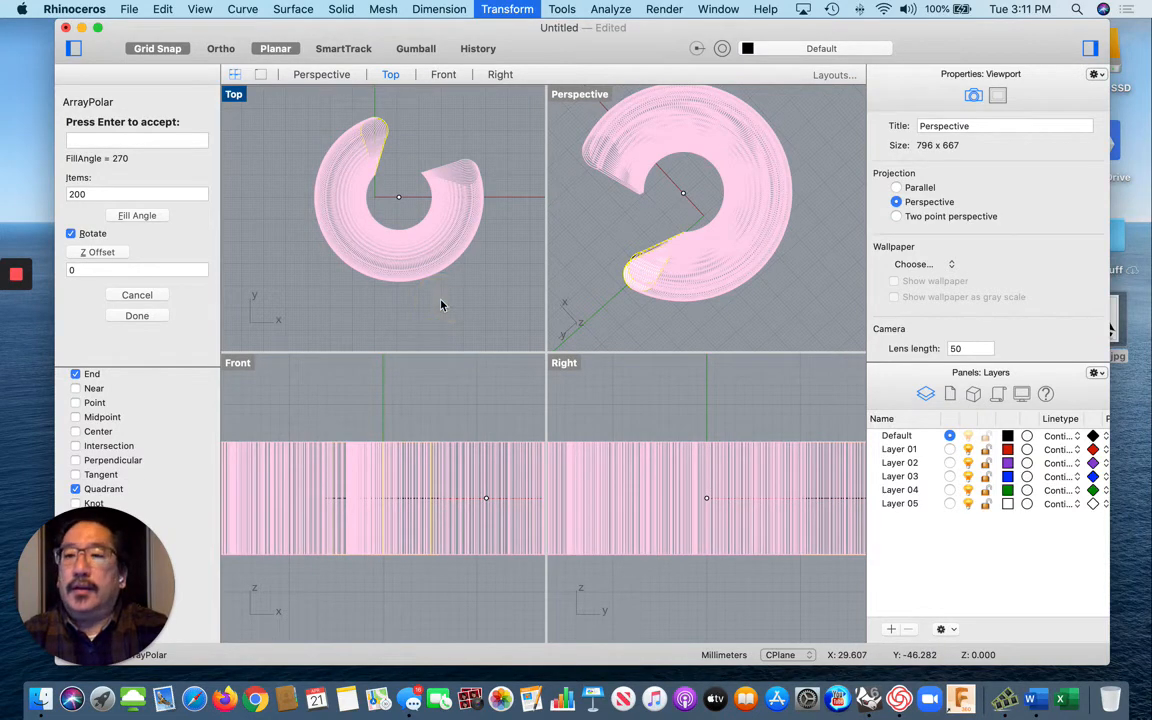
key(Escape)
Start a polar array of the teardrop extrusion with its centre at X 10, Y 0 in the Top view
click(508, 10)
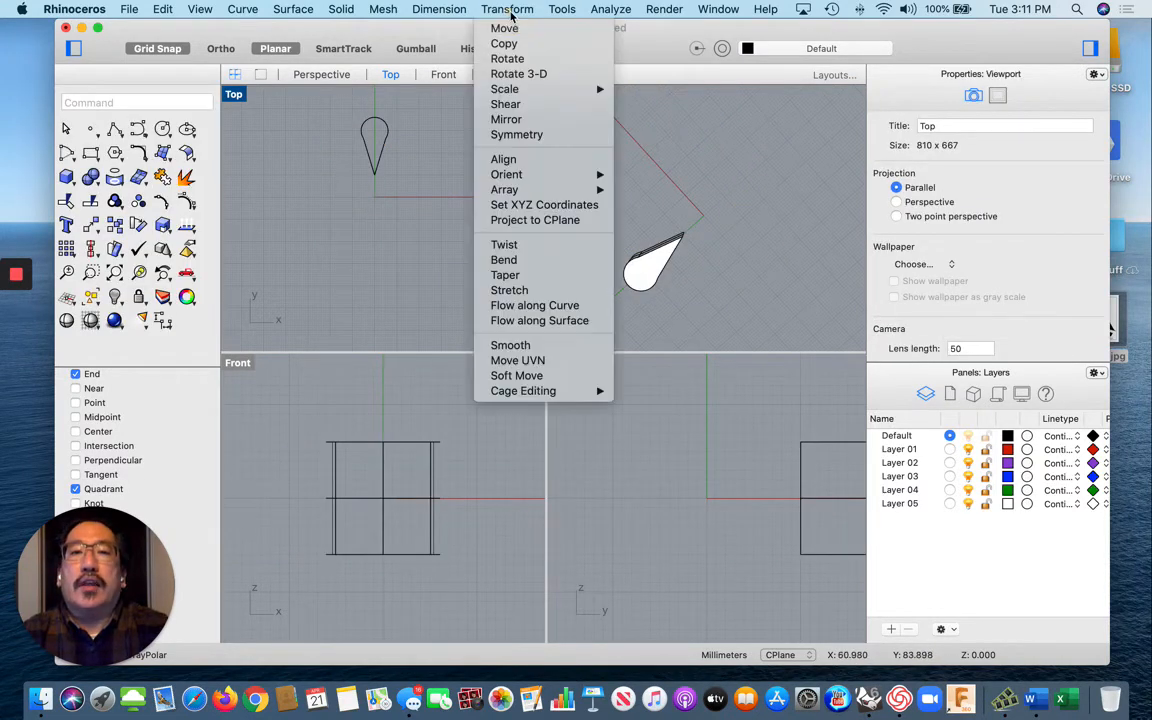
mouse_move(550, 195)
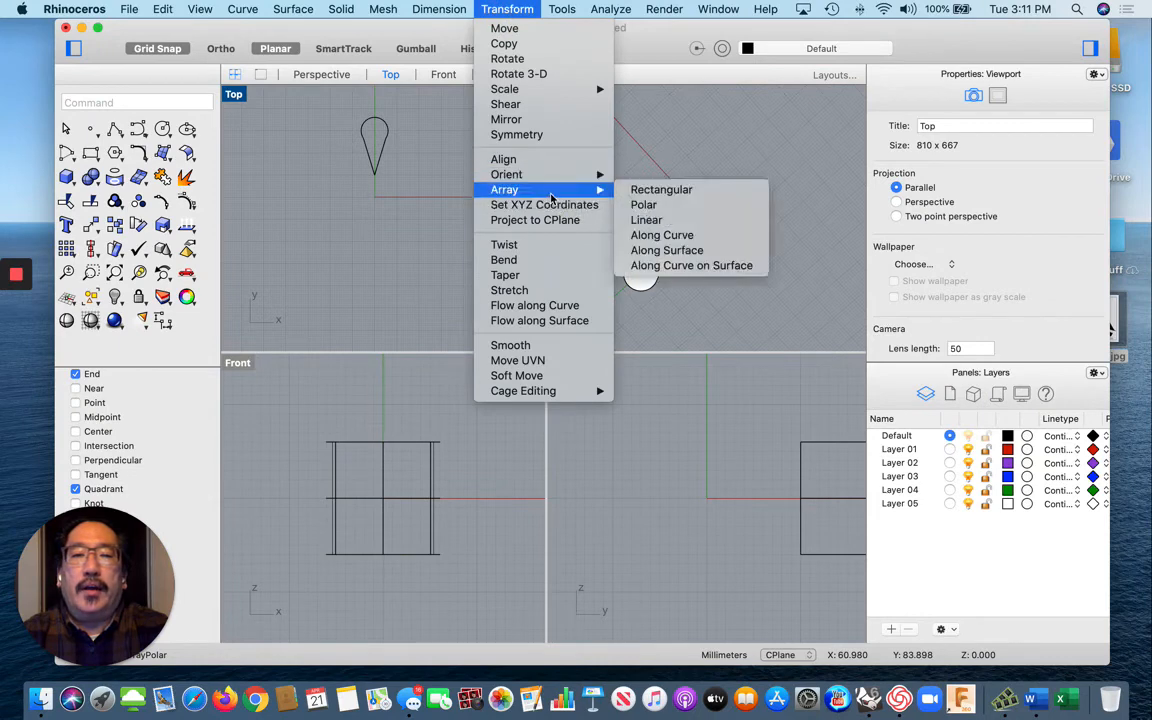
click(645, 204)
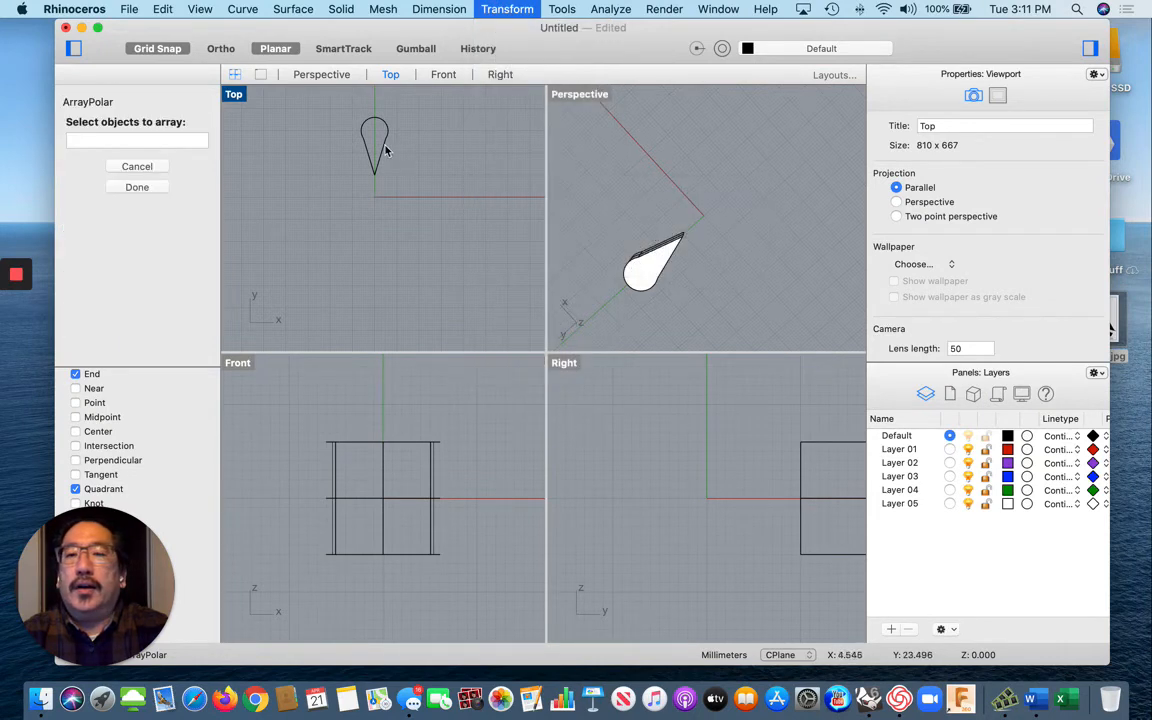
click(385, 150)
click(416, 184)
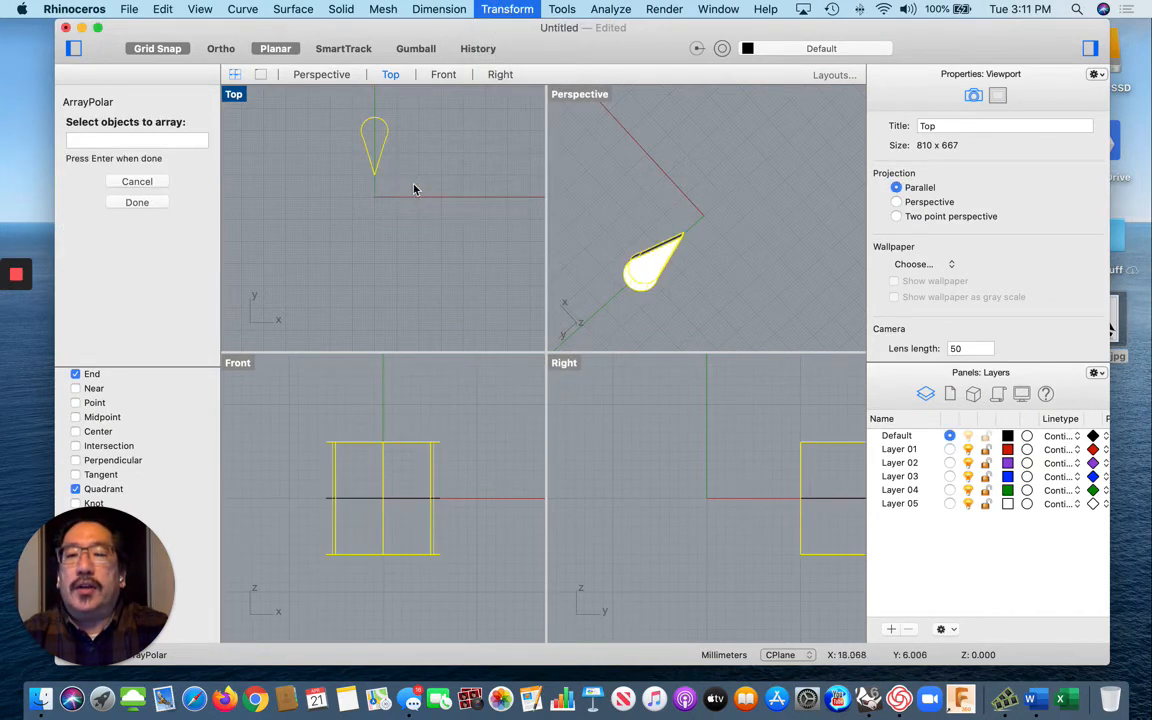
key(Return)
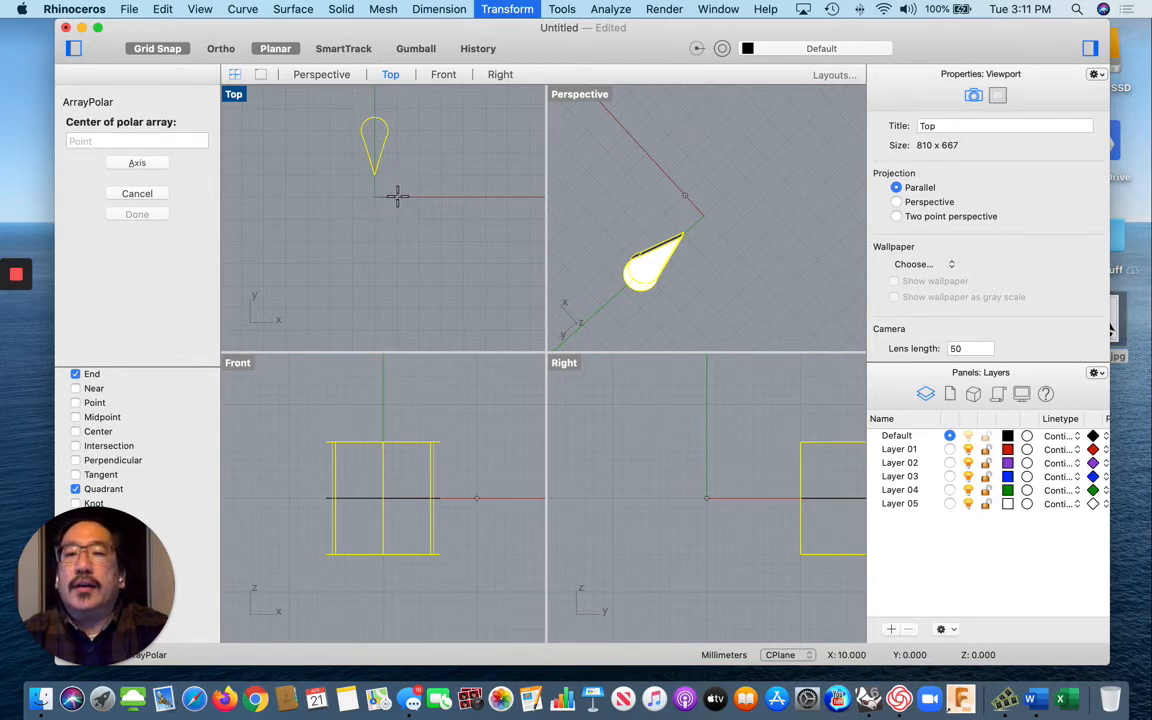
click(397, 196)
Set the polar array to 11 items with a fill angle of 200 degrees
click(180, 141)
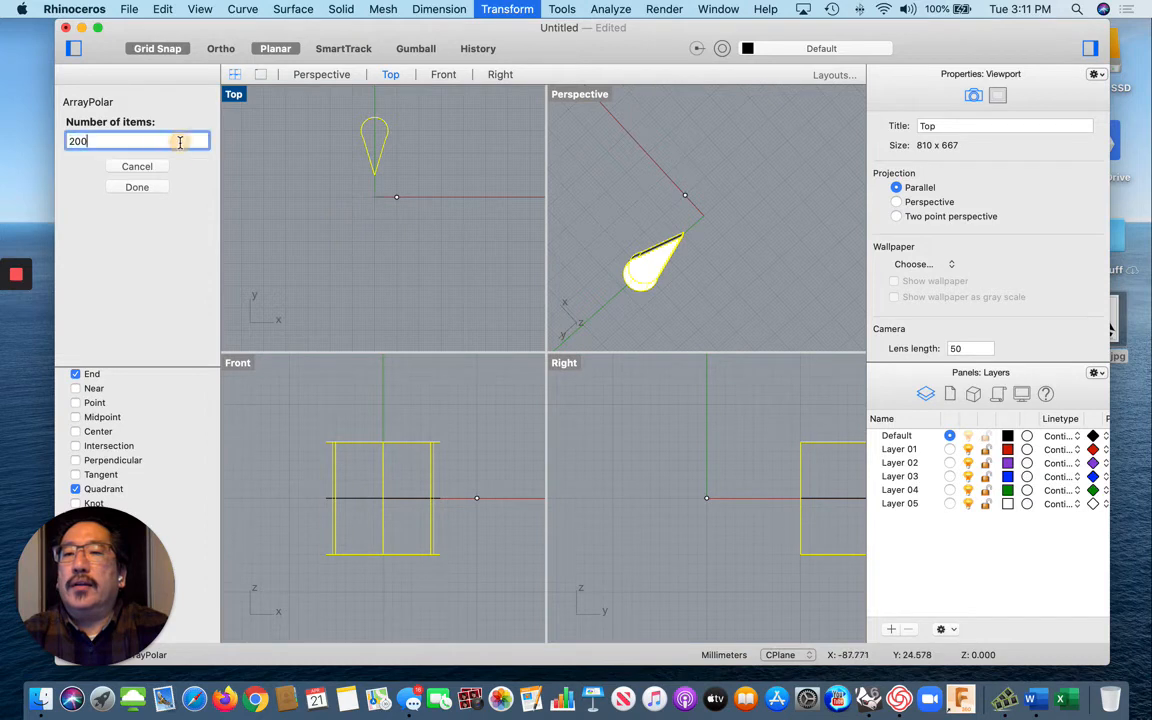
text(4)
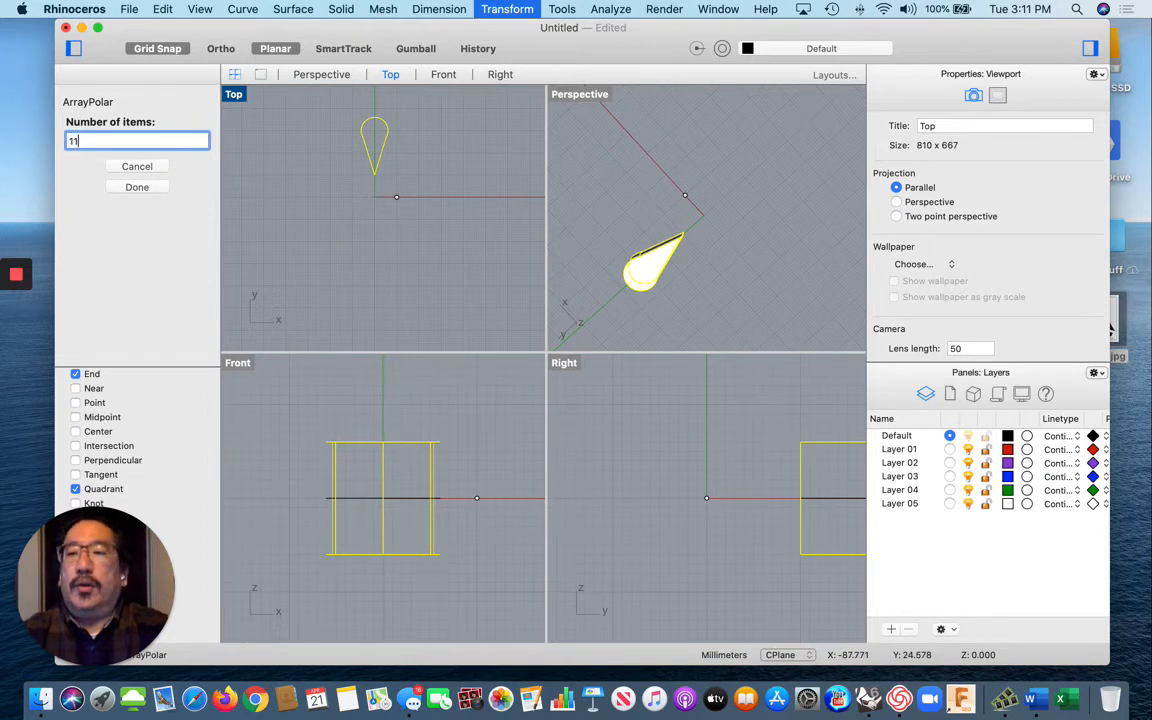
key(Return)
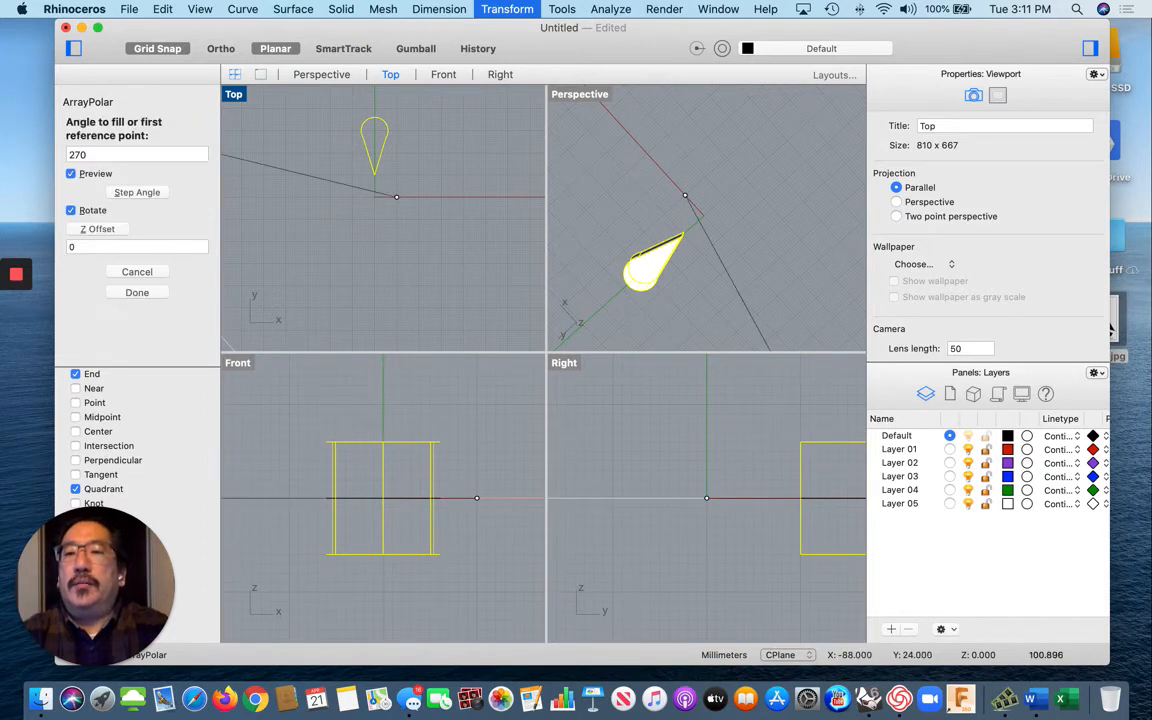
click(111, 153)
text(200)
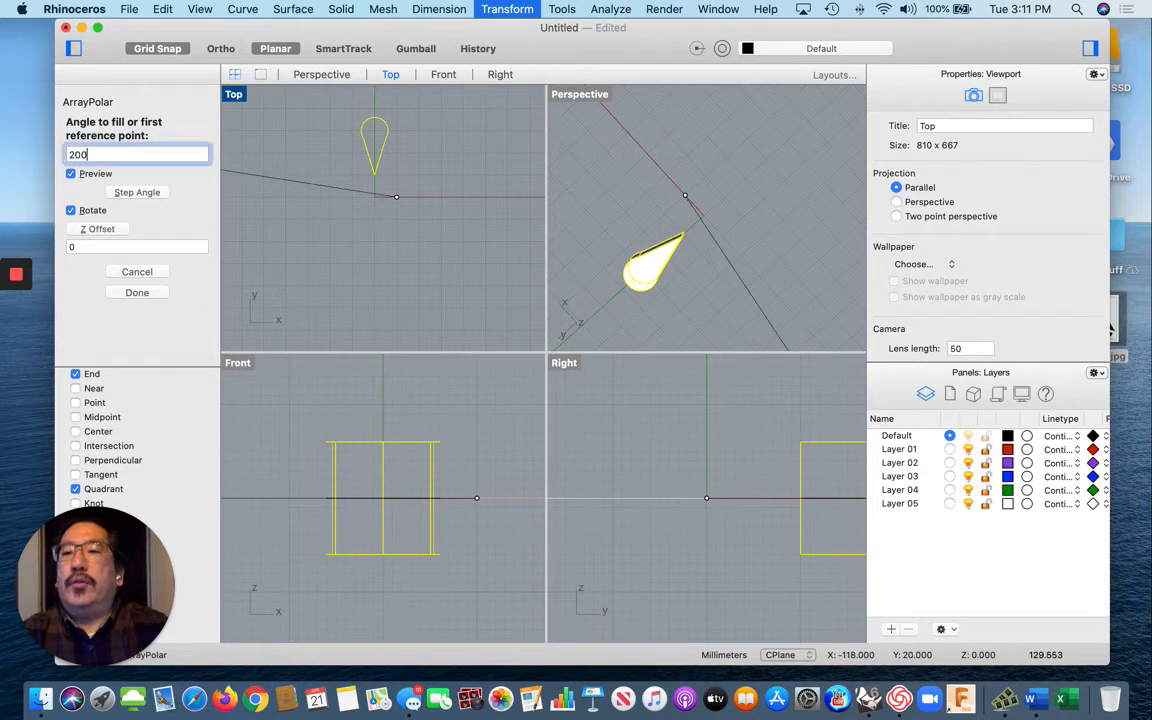
key(Return)
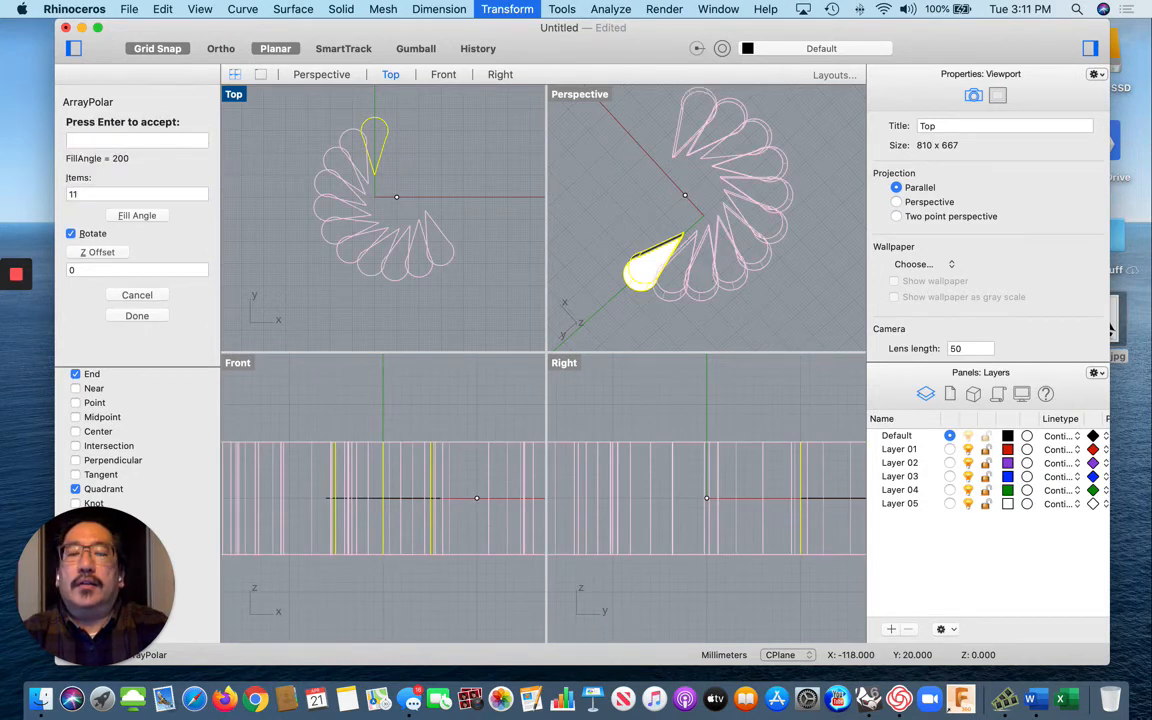
Reduce the polar array to 7 items and accept it
click(84, 195)
text(1)
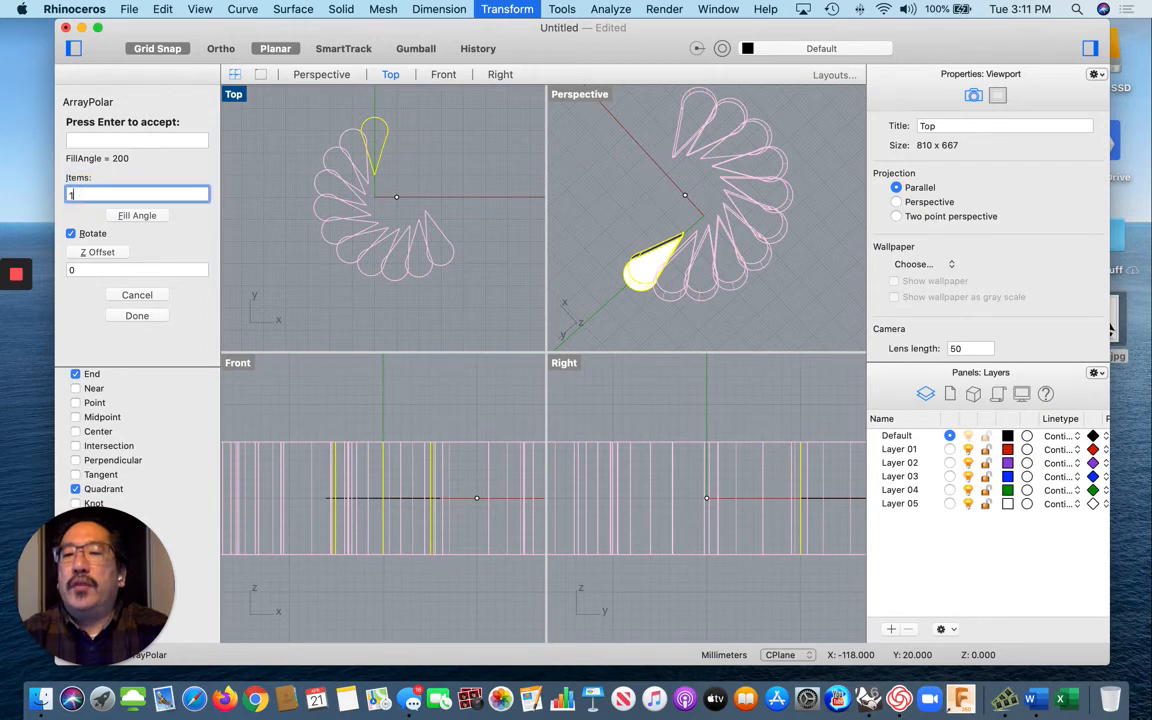
key(Return)
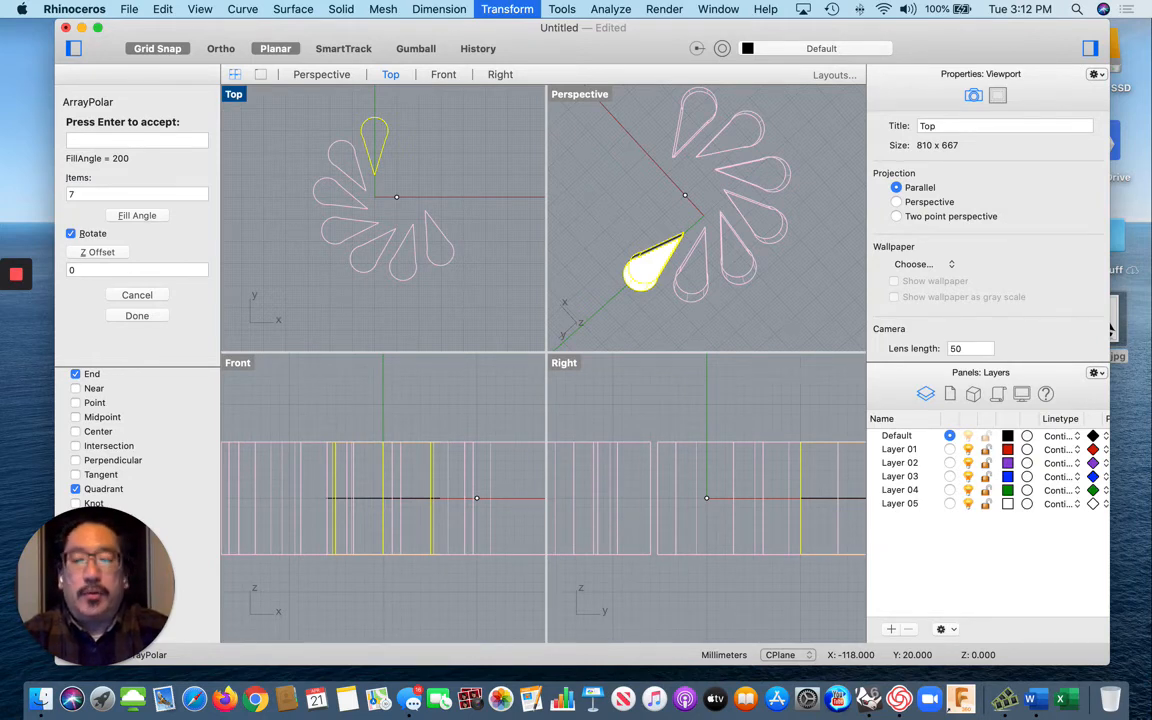
key(Return)
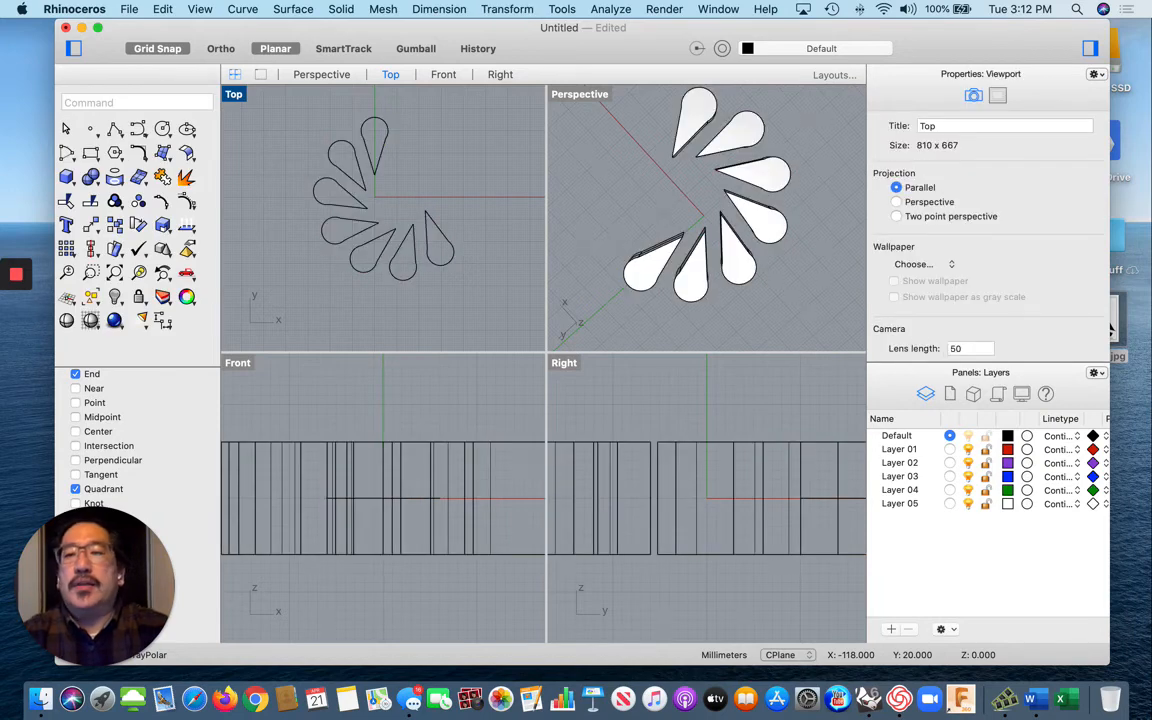
Draw a circle in the Top view centred at about X 19, Y 7, crossing the arrayed teardrops
click(247, 10)
mouse_move(283, 172)
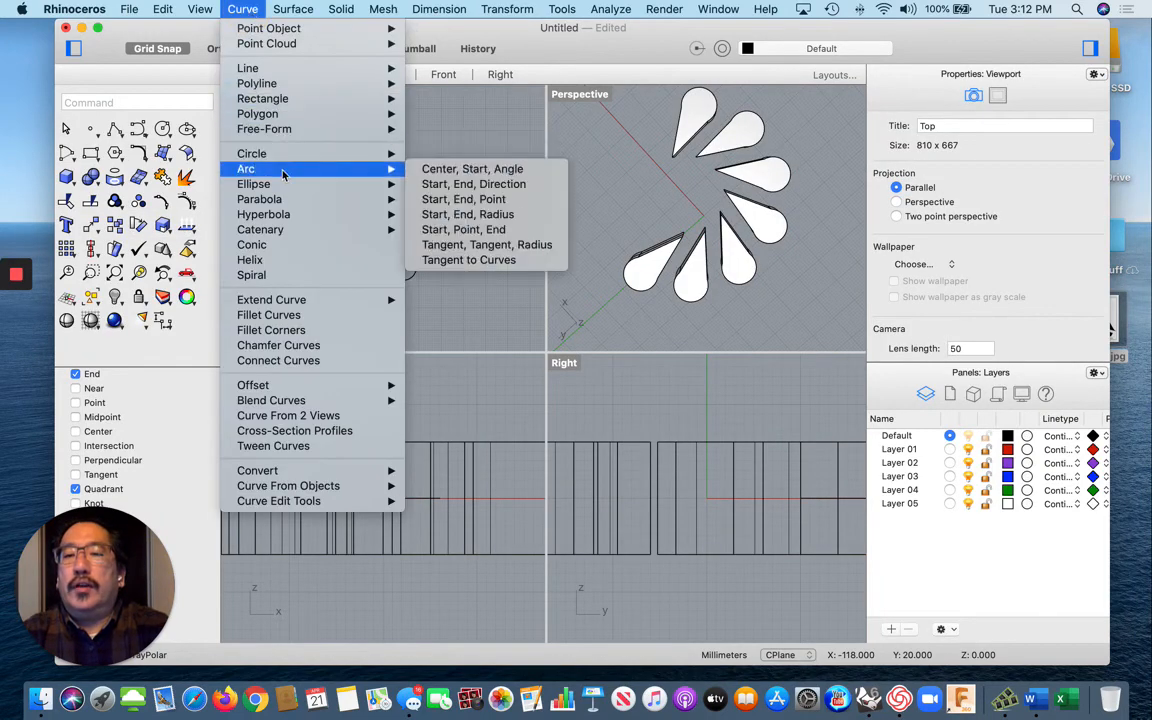
mouse_move(262, 153)
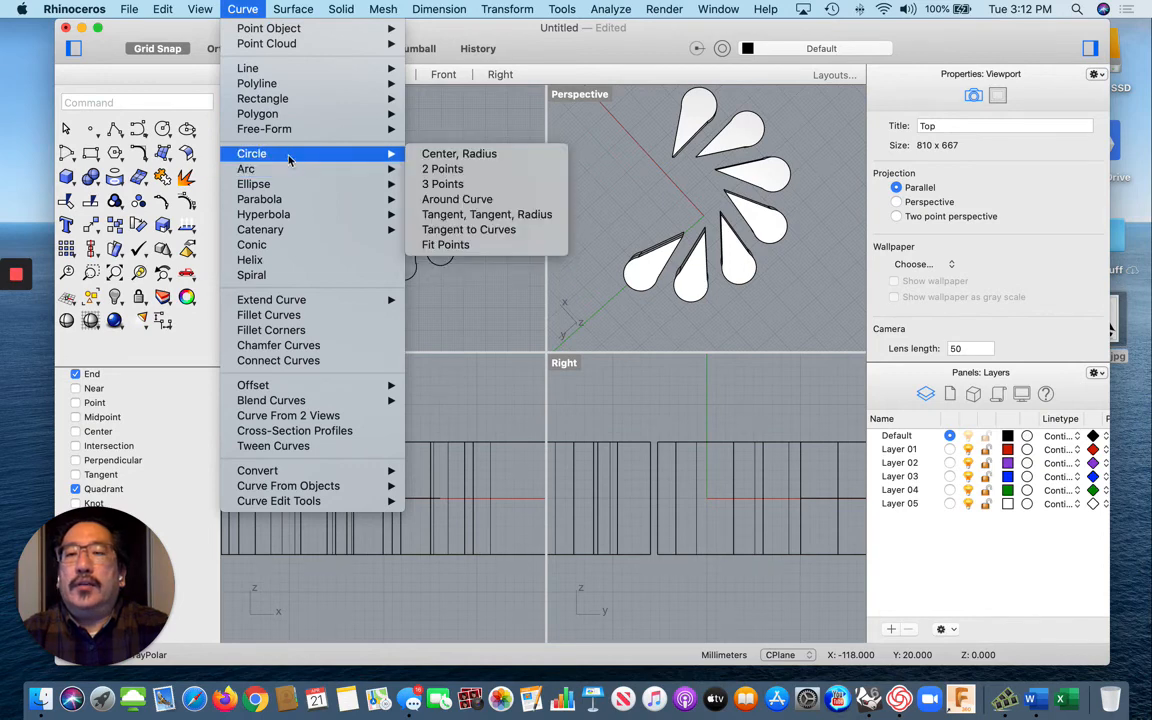
click(446, 156)
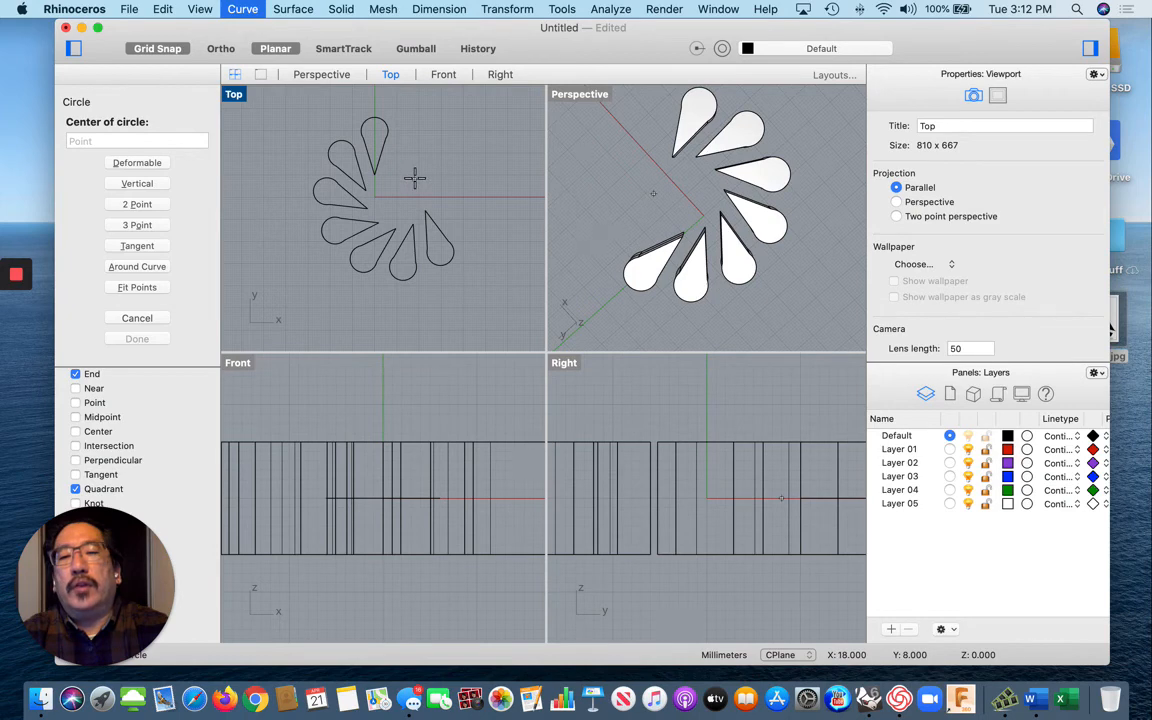
click(416, 181)
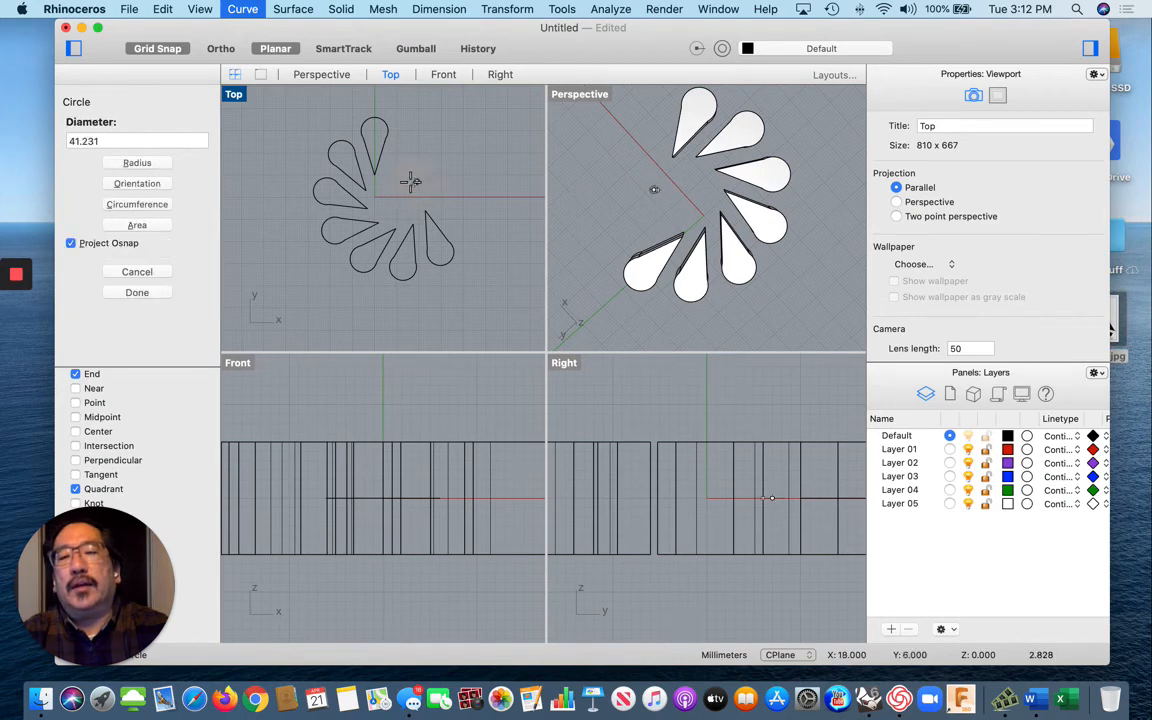
click(354, 210)
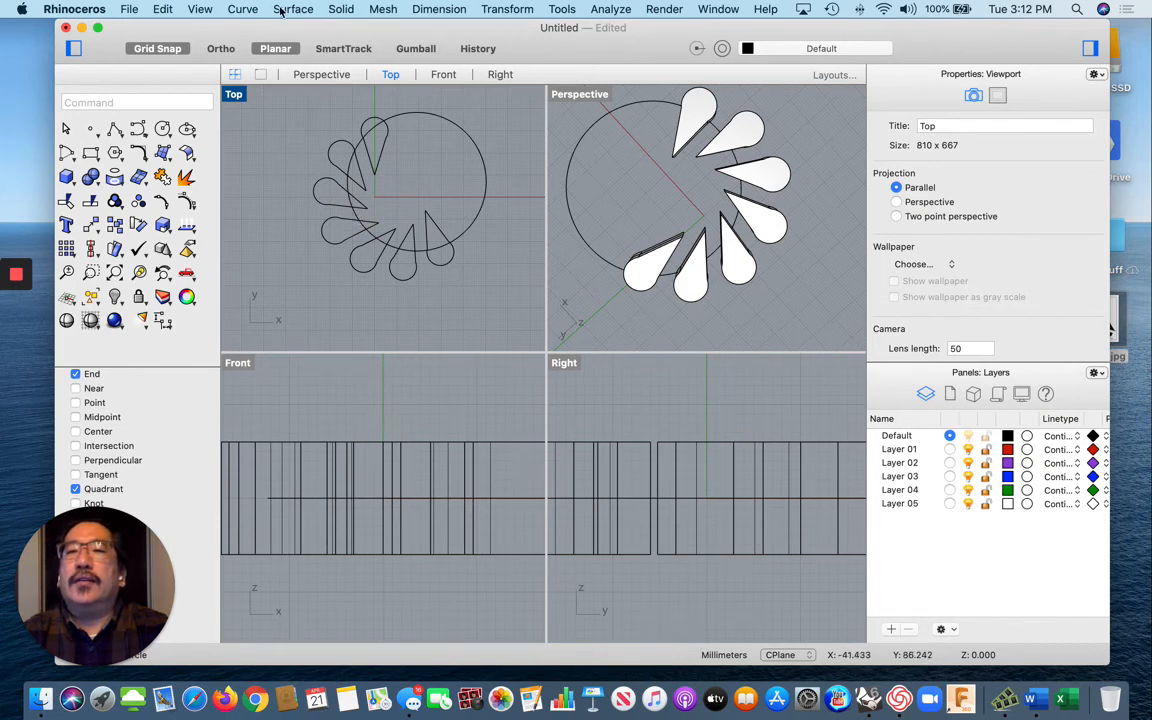
Offset the circle inward by 4 mm
click(242, 9)
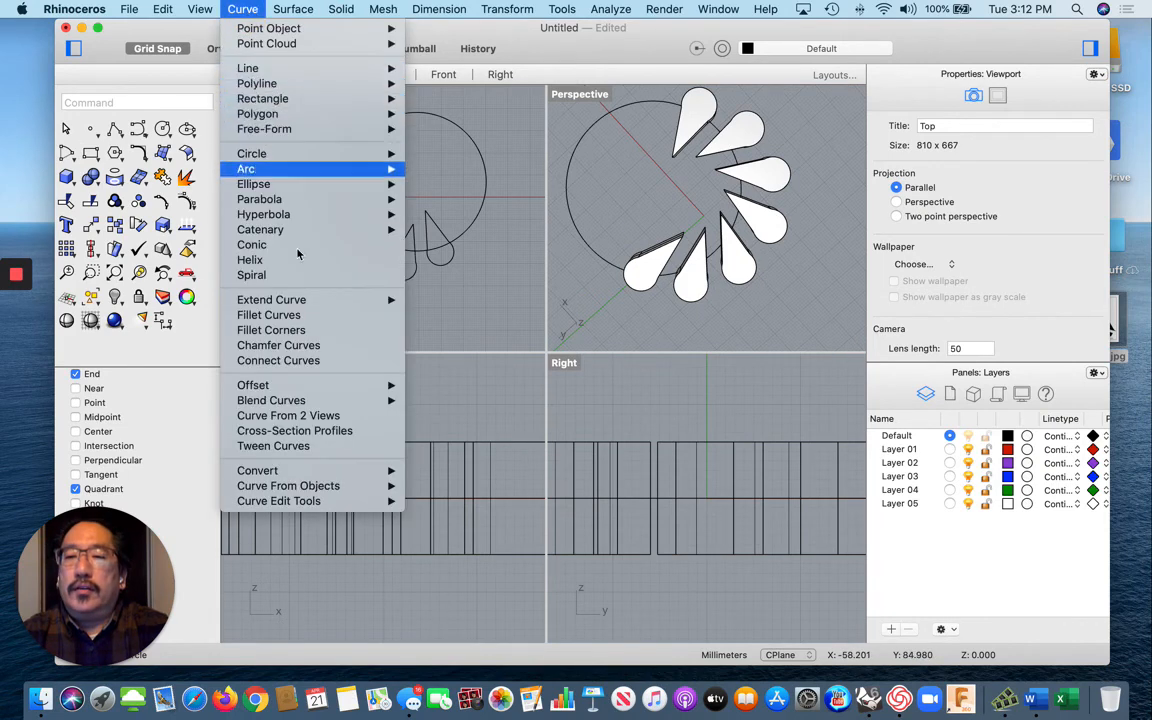
mouse_move(300, 386)
click(440, 386)
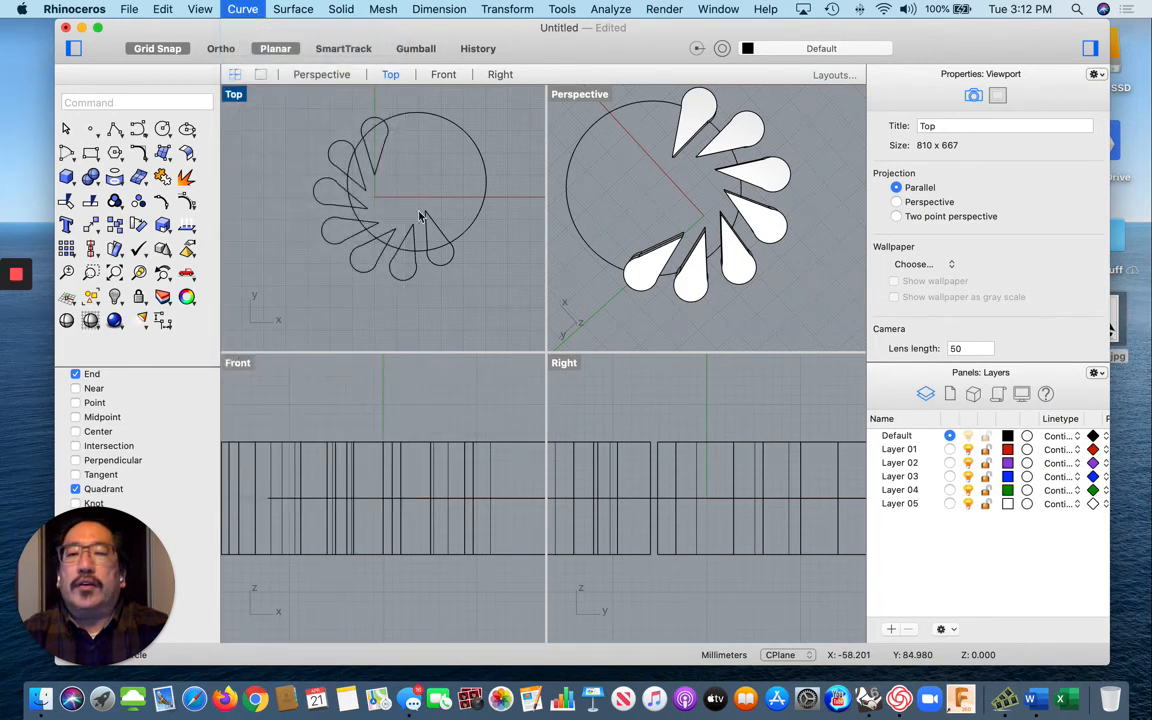
click(402, 116)
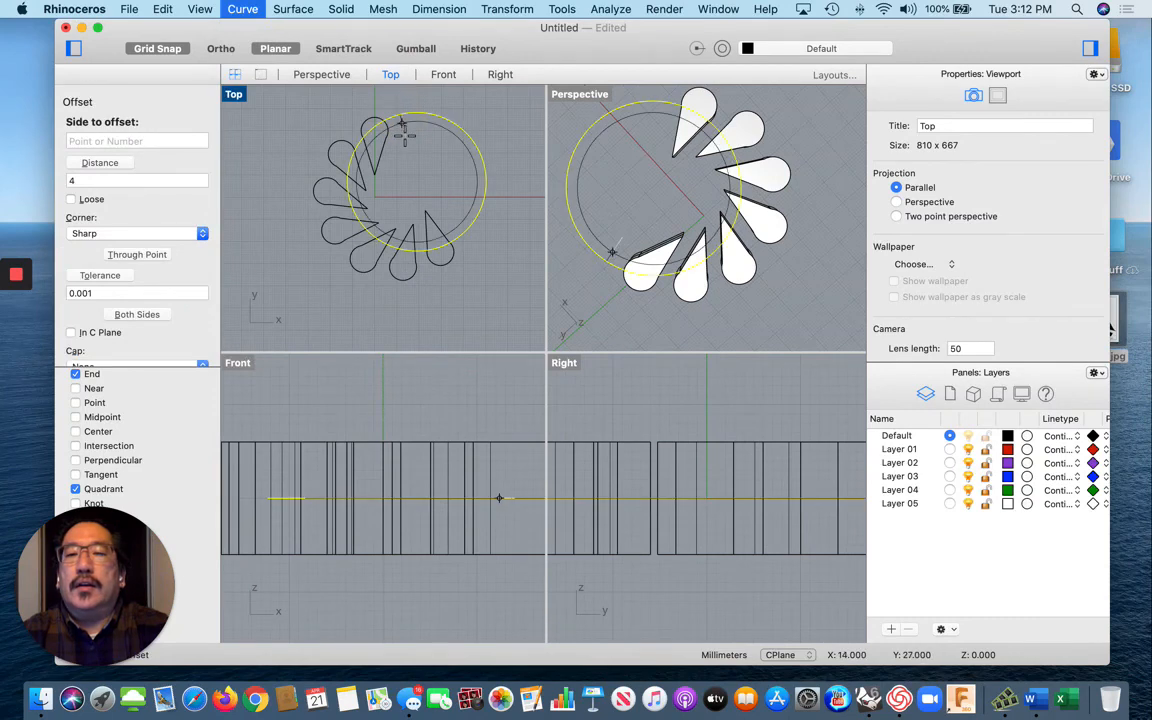
click(403, 130)
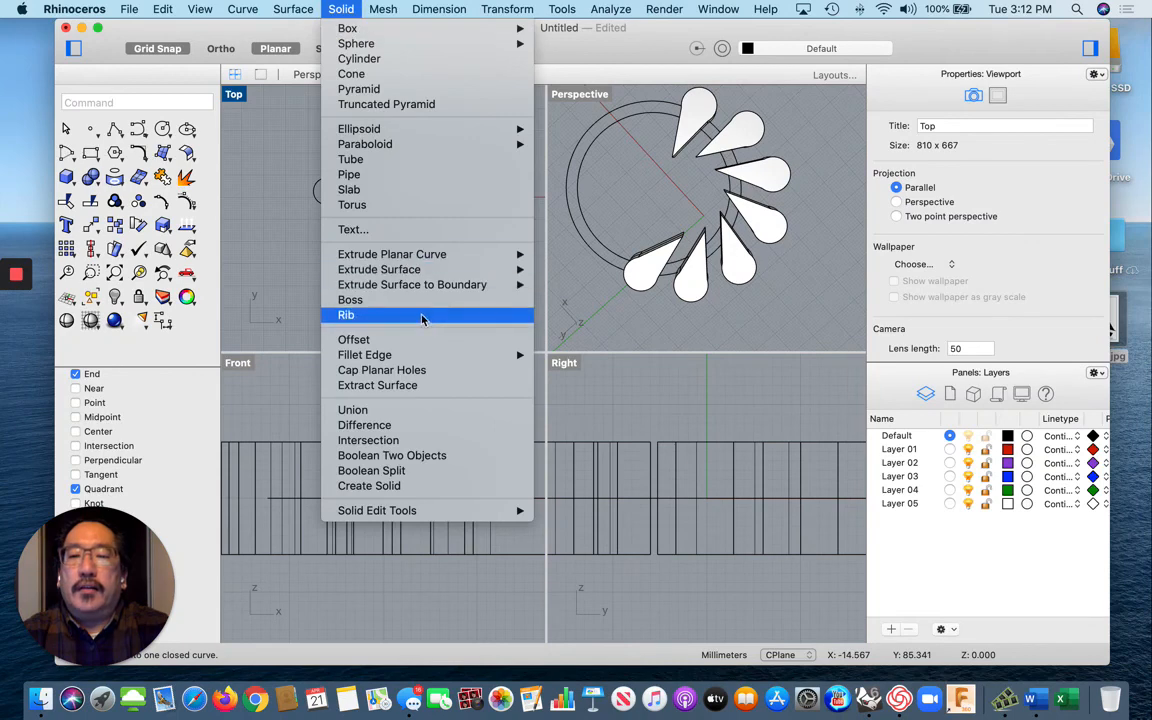
Extrude the two concentric circles 2 mm on both sides into a solid ring
mouse_move(440, 258)
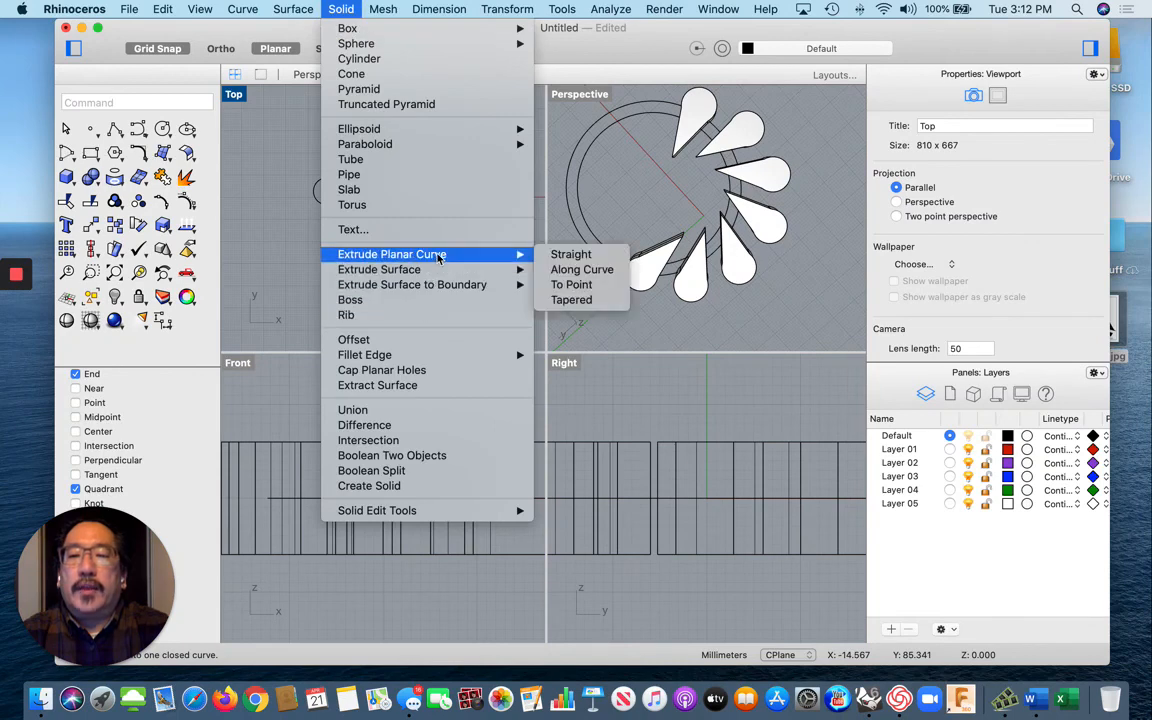
click(572, 256)
click(463, 130)
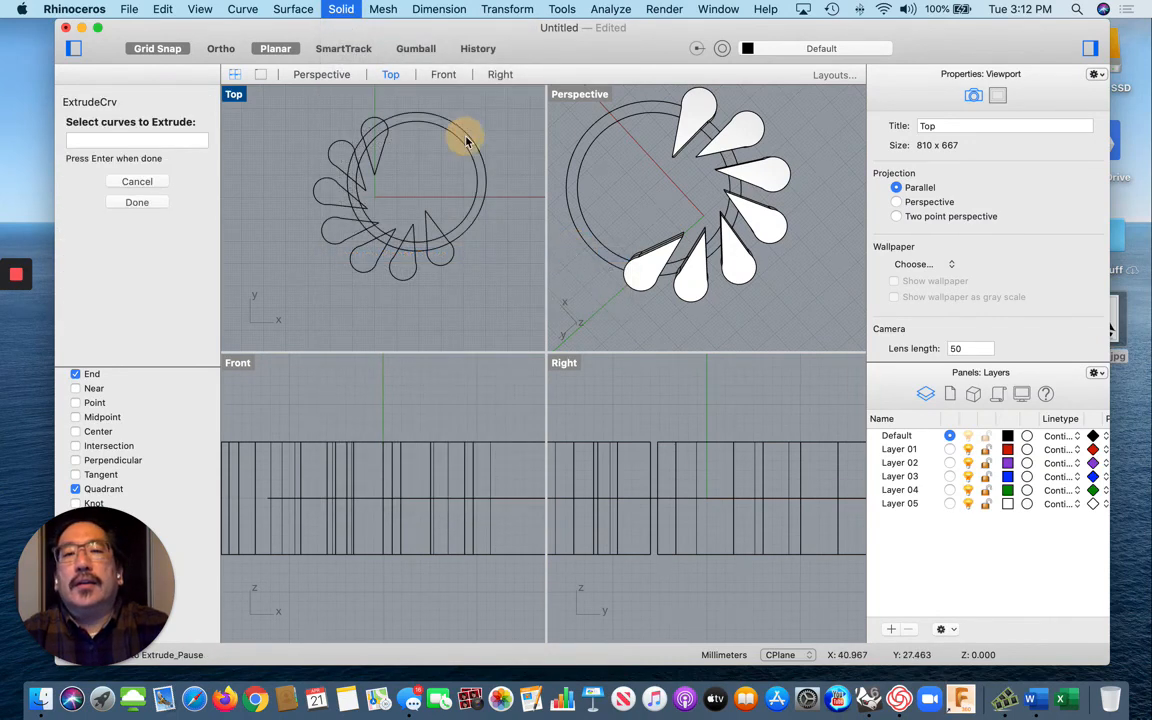
click(460, 142)
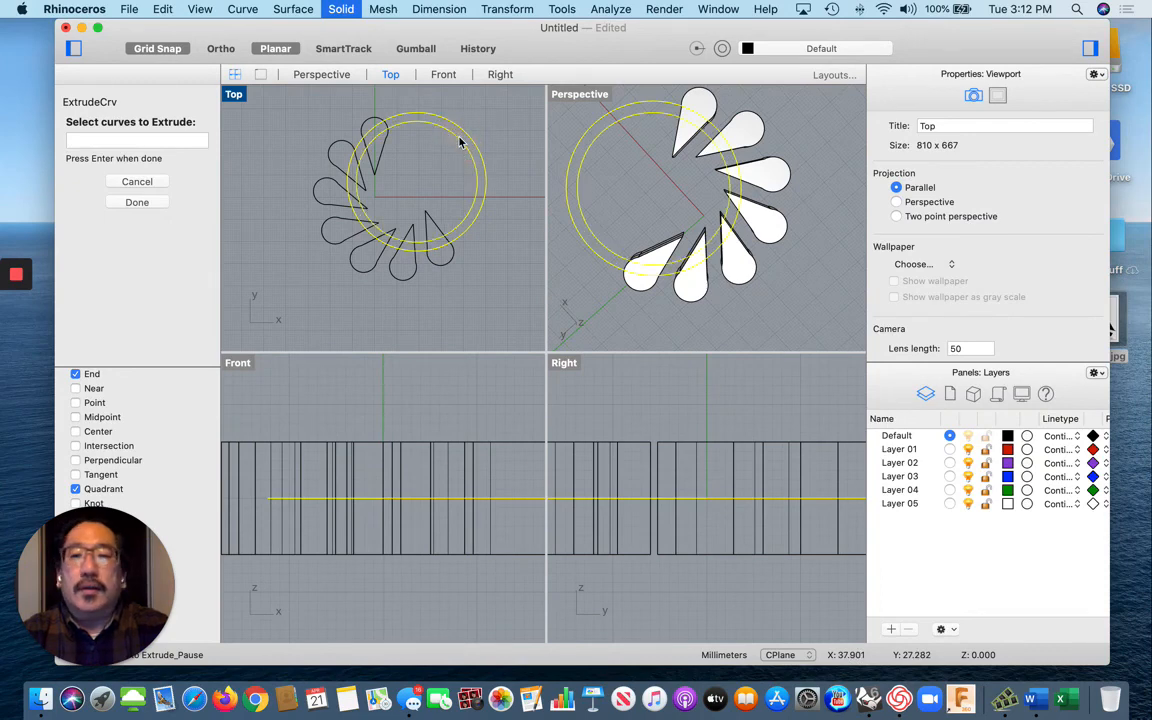
key(Return)
text(2)
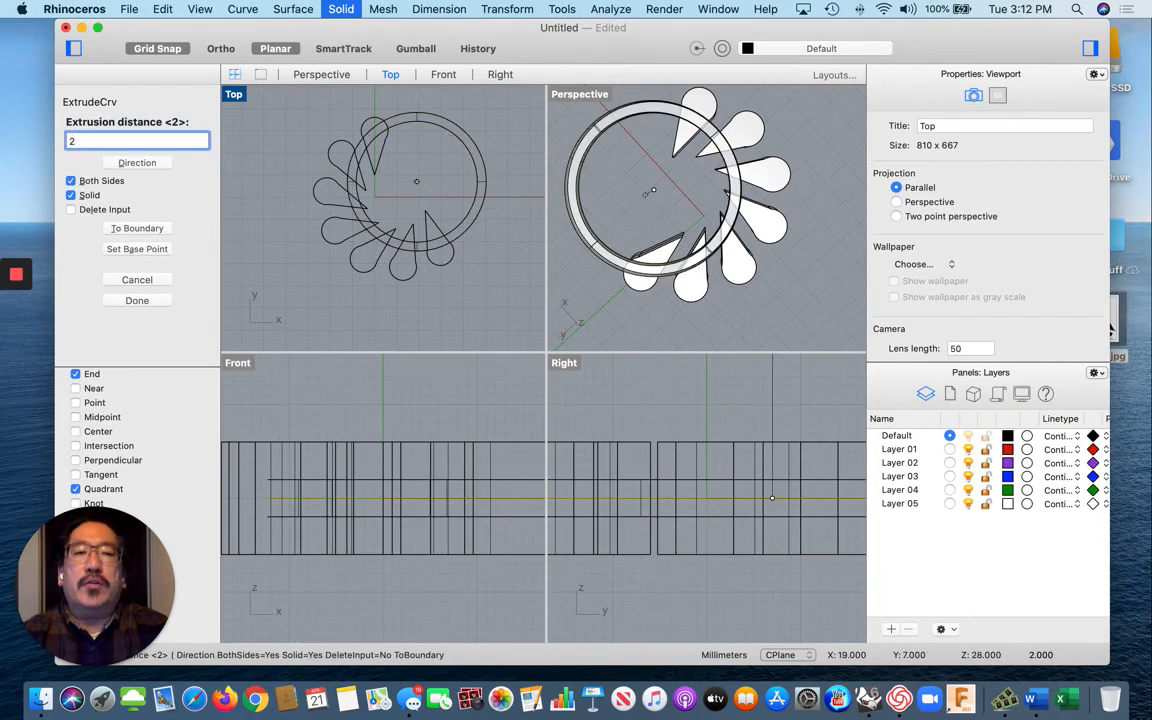
key(Return)
right_drag(725, 208, 716, 209)
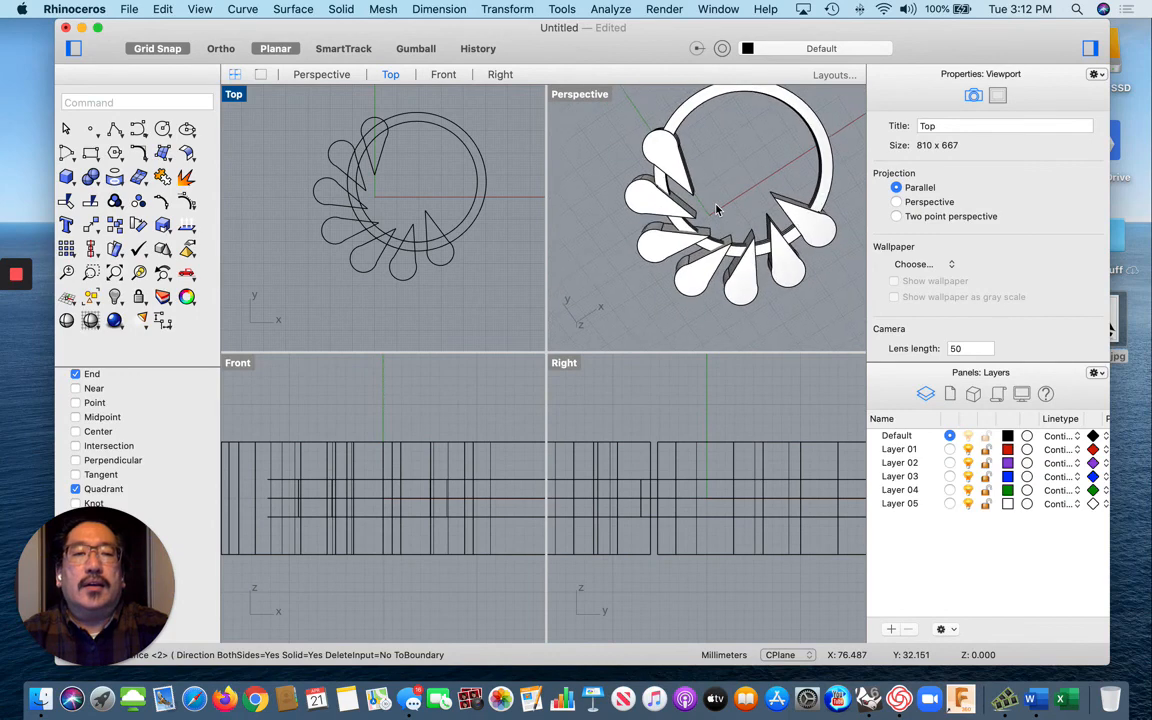
scroll(716, 209, down, 5)
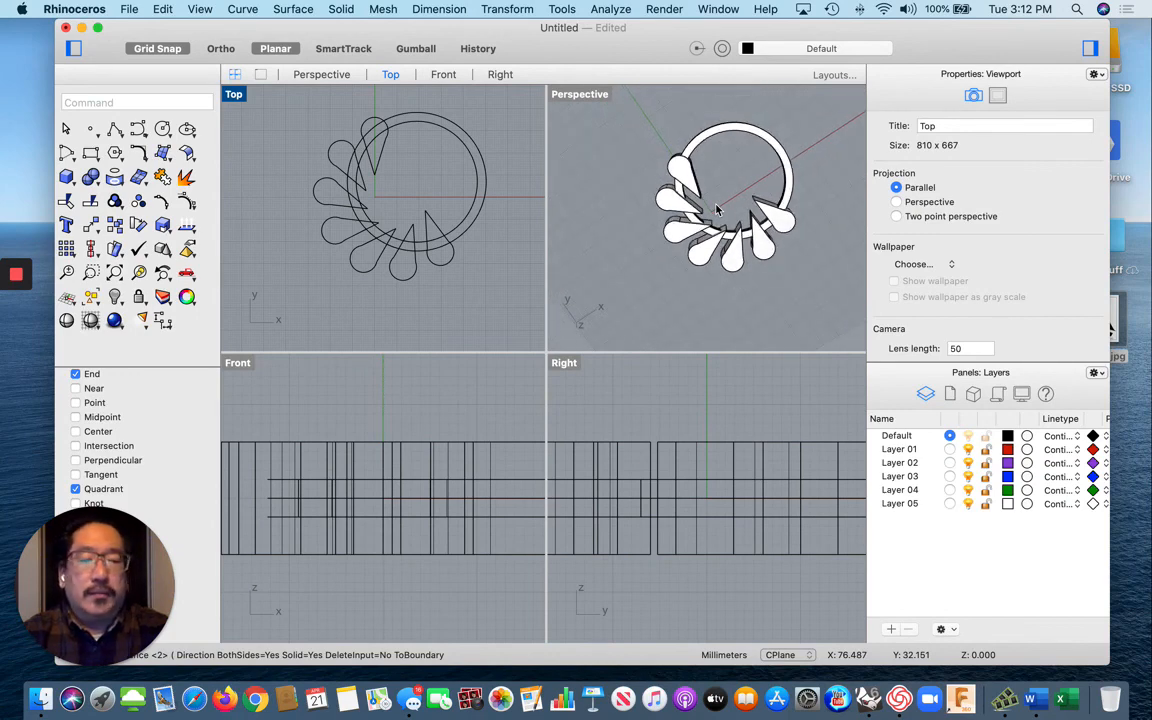